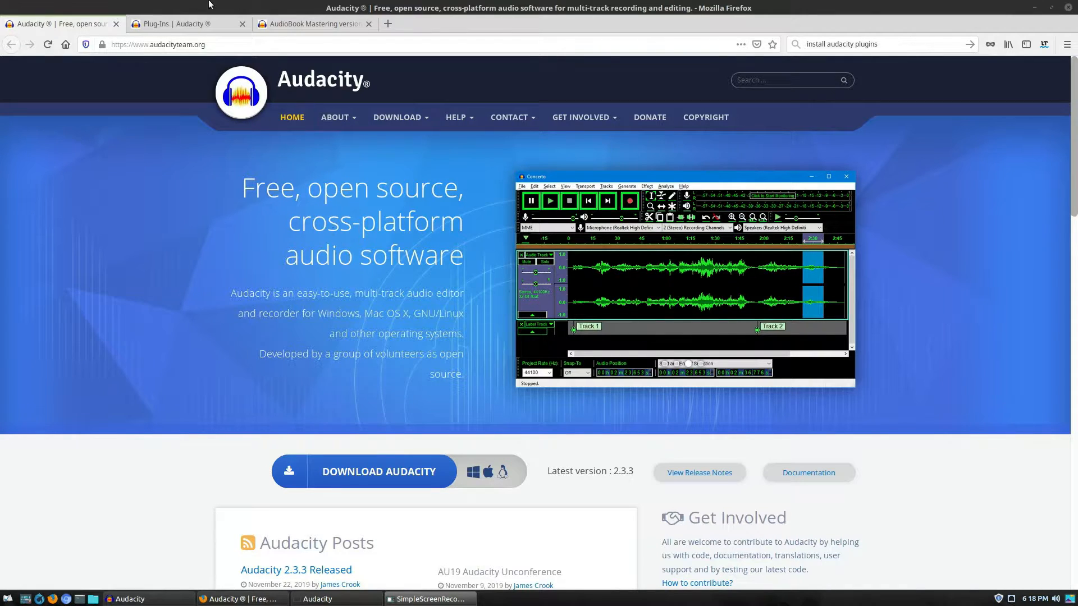
- Read the plug-in installation instructions on the Audacity Plug-Ins page, highlighting the Windows and macOS folder paths
{"action": "left_click", "coordinate": [181, 28]}
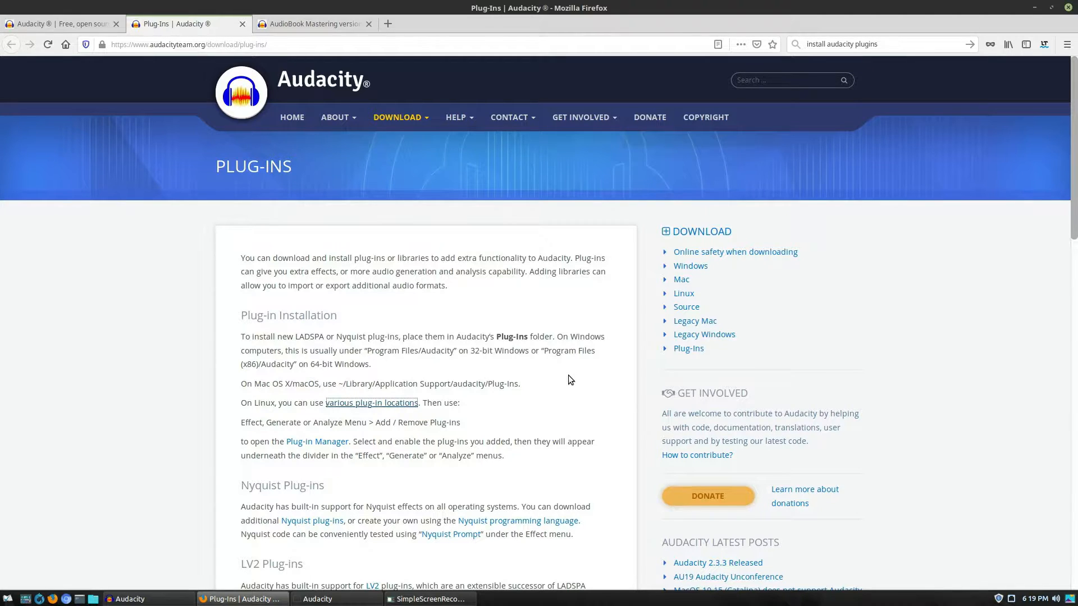
{"action": "scroll", "coordinate": [557, 371], "scroll_direction": "down", "scroll_amount": 1}
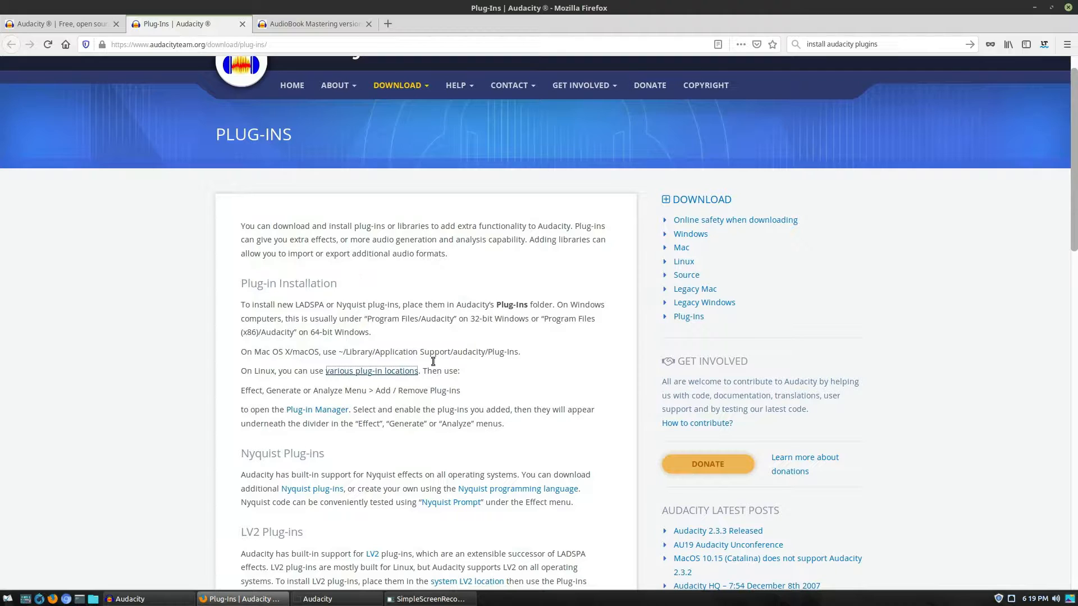
{"action": "left_click_drag", "start_coordinate": [363, 318], "coordinate": [460, 318]}
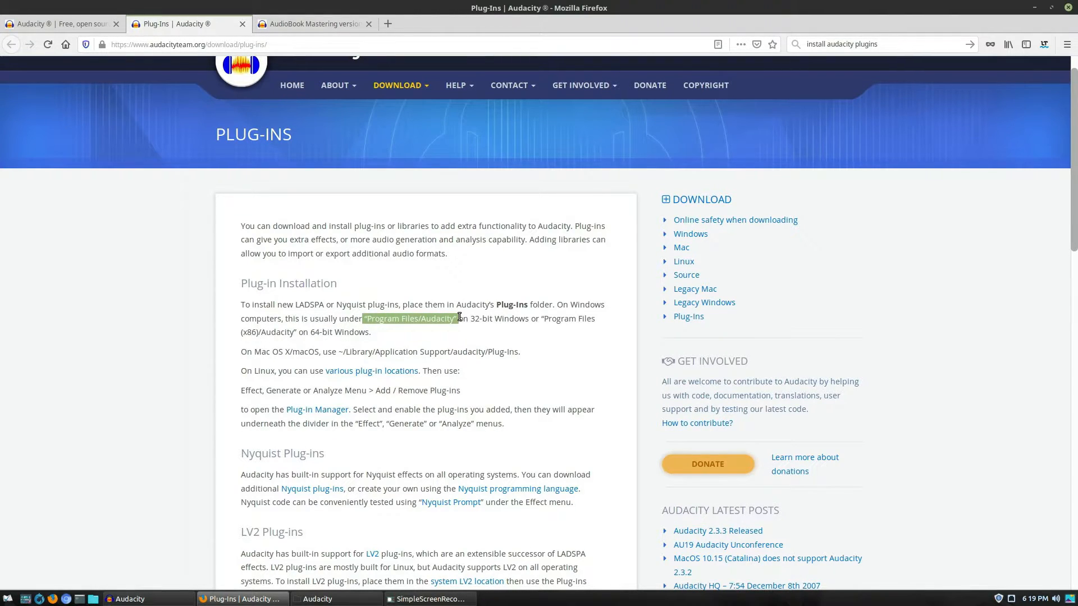
{"action": "left_click", "coordinate": [509, 304]}
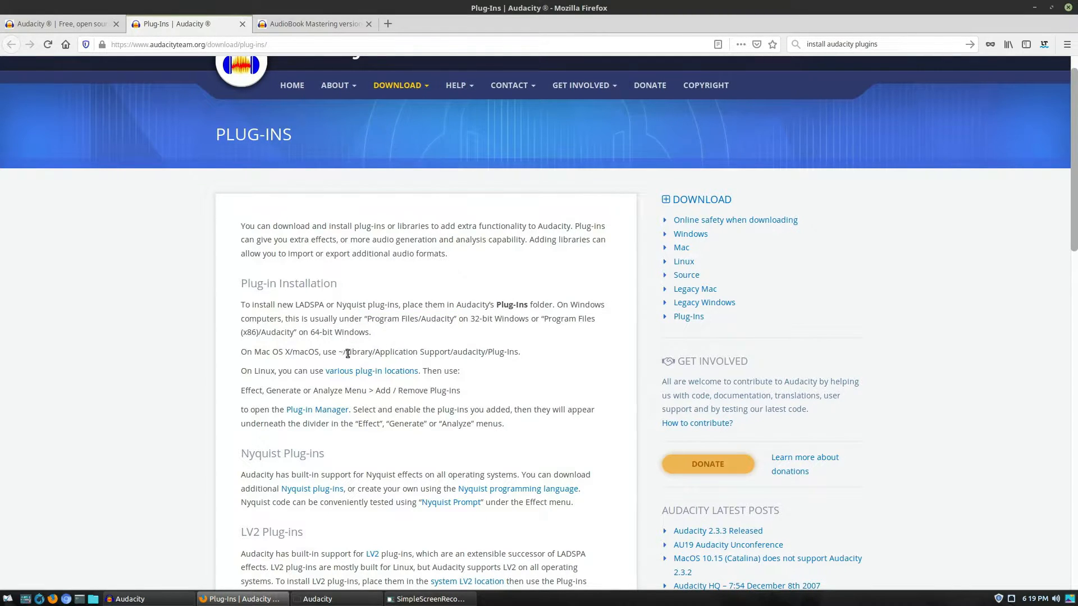
{"action": "left_click_drag", "start_coordinate": [351, 352], "coordinate": [517, 353]}
{"action": "left_click", "coordinate": [526, 356]}
- Switch to Audacity and enable the Acx-check plug-in in the plug-in manager
{"action": "left_click", "coordinate": [159, 601]}
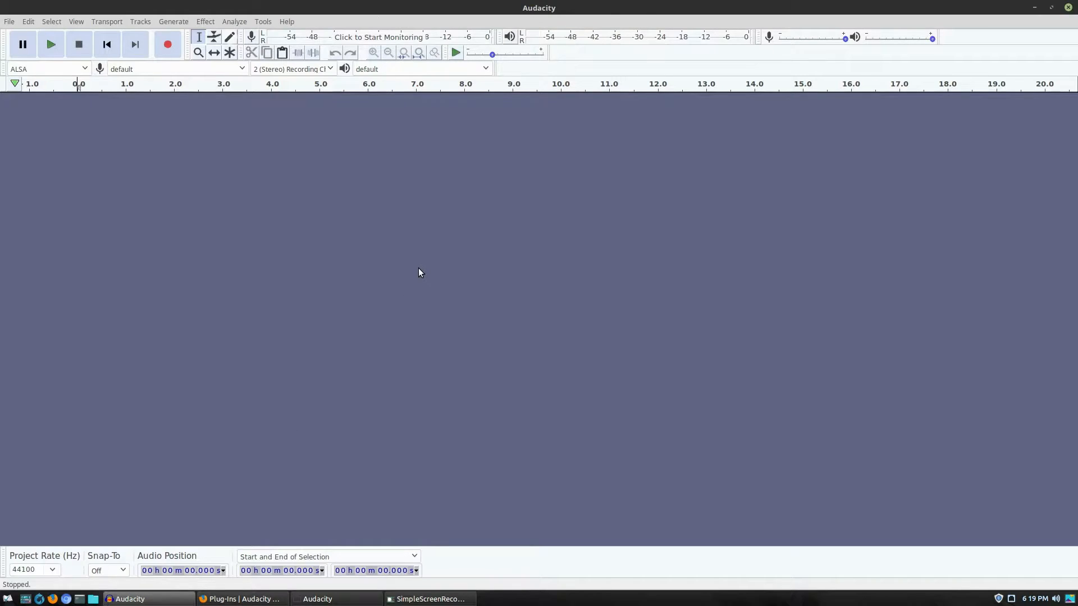
{"action": "left_click", "coordinate": [265, 22]}
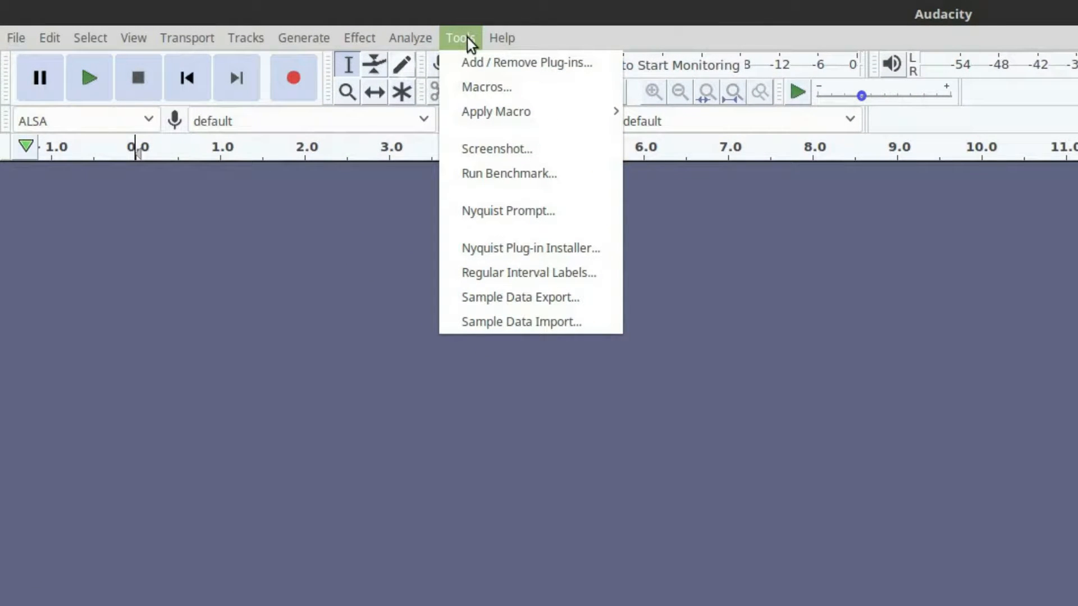
{"action": "left_click", "coordinate": [494, 67]}
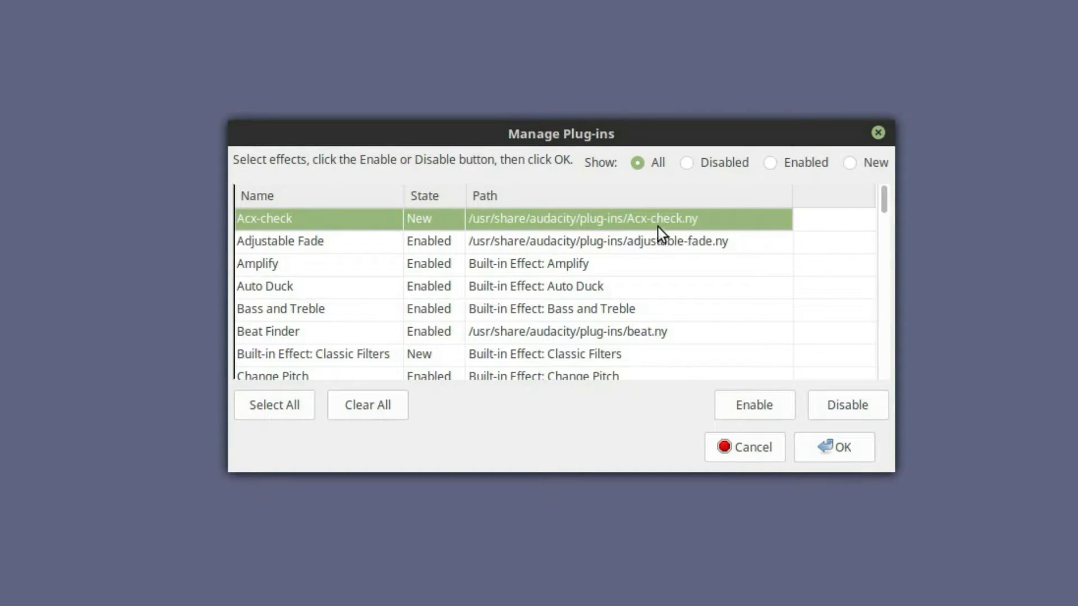
{"action": "left_click", "coordinate": [750, 405]}
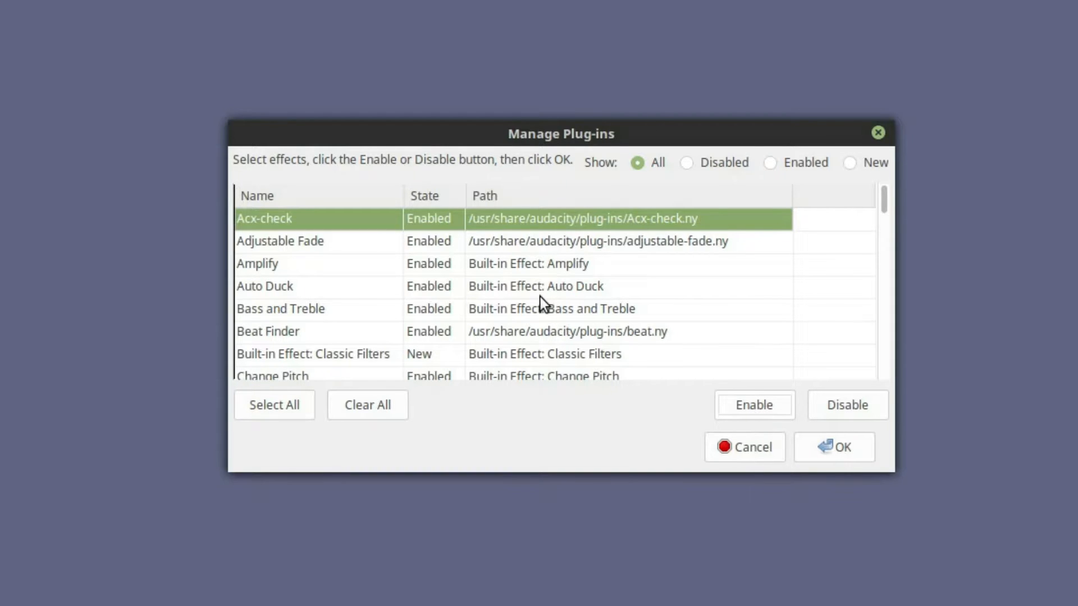
- Enable the rms and rms-normalize plug-ins and apply the plug-in changes
{"action": "scroll", "coordinate": [540, 298], "scroll_direction": "down", "scroll_amount": 5}
{"action": "scroll", "coordinate": [508, 300], "scroll_direction": "down", "scroll_amount": 8}
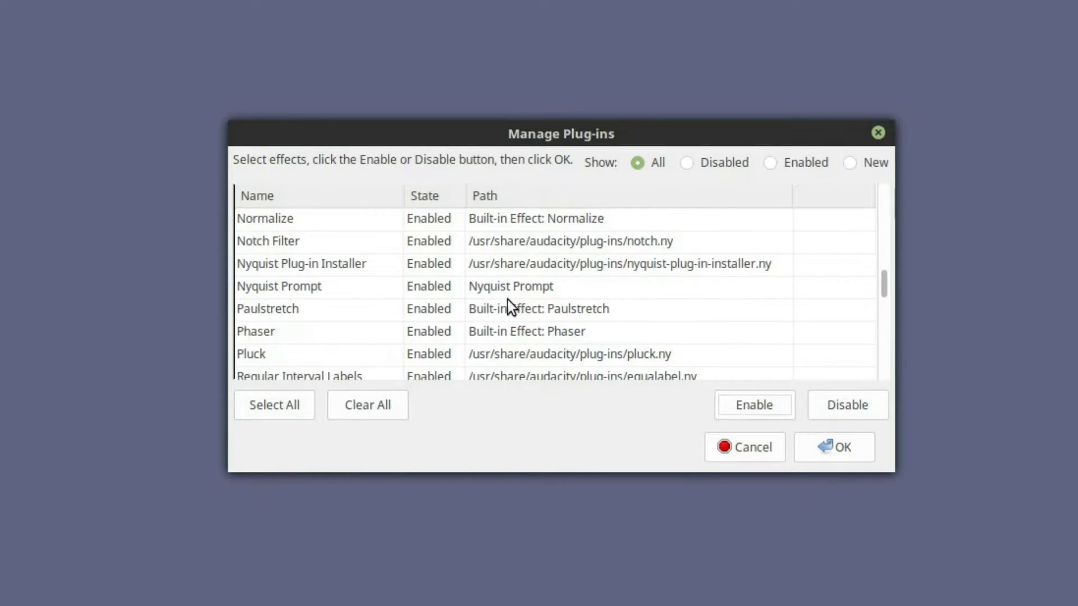
{"action": "scroll", "coordinate": [508, 300], "scroll_direction": "up", "scroll_amount": 2}
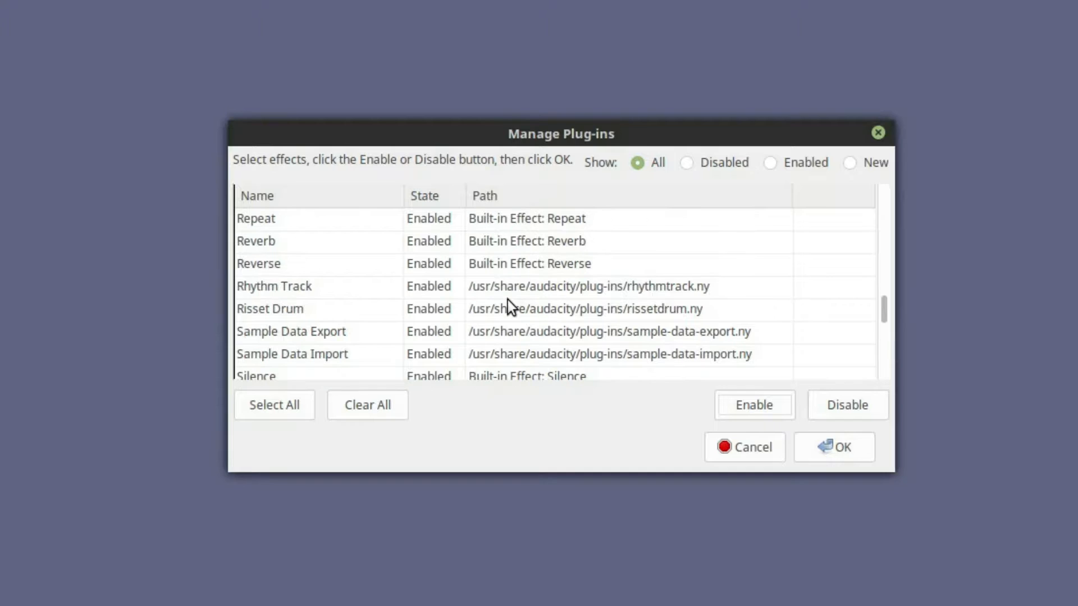
{"action": "scroll", "coordinate": [491, 292], "scroll_direction": "down", "scroll_amount": 6}
{"action": "scroll", "coordinate": [491, 298], "scroll_direction": "down", "scroll_amount": 1}
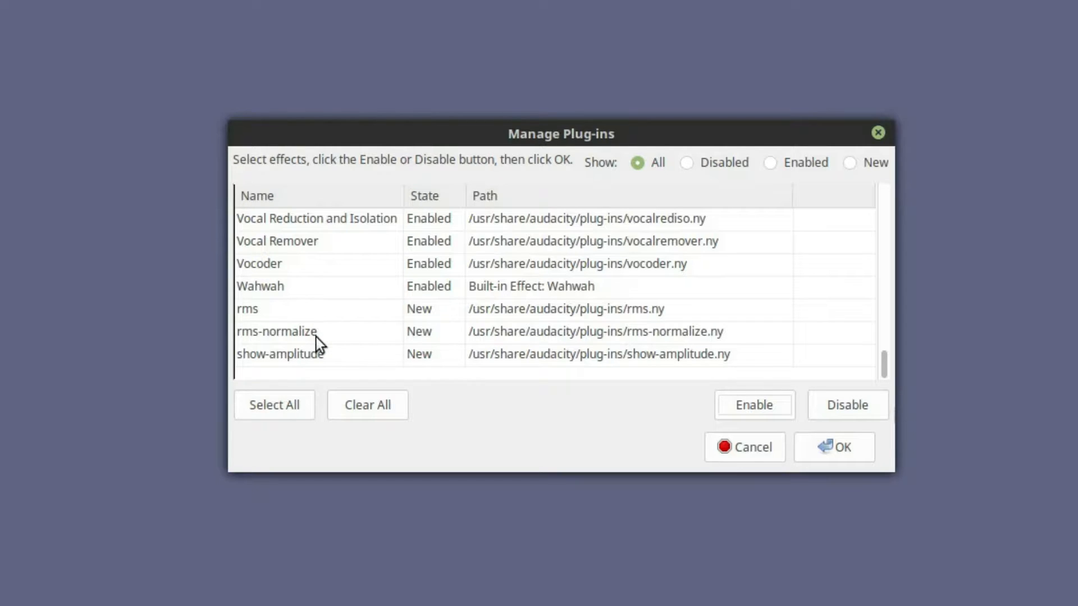
{"action": "left_click", "coordinate": [334, 314]}
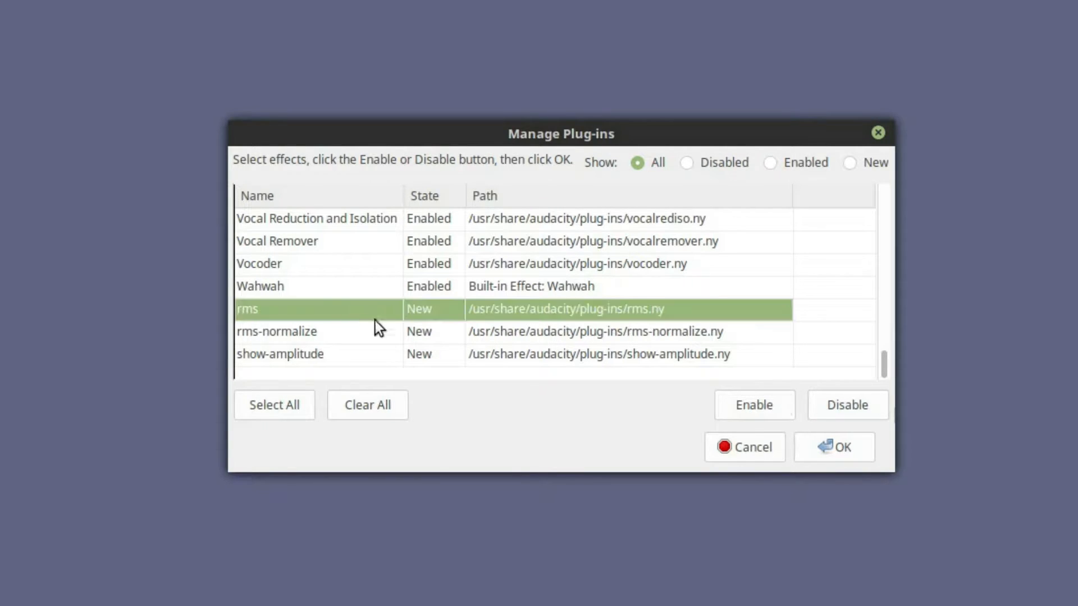
{"action": "left_click", "coordinate": [758, 405]}
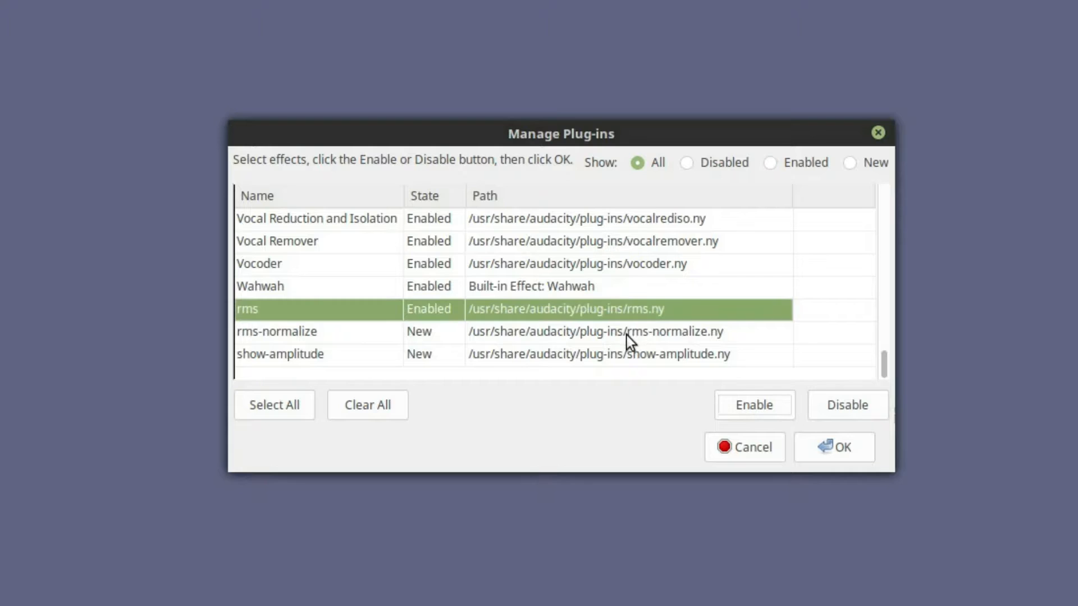
{"action": "left_click", "coordinate": [430, 338]}
{"action": "left_click", "coordinate": [747, 405]}
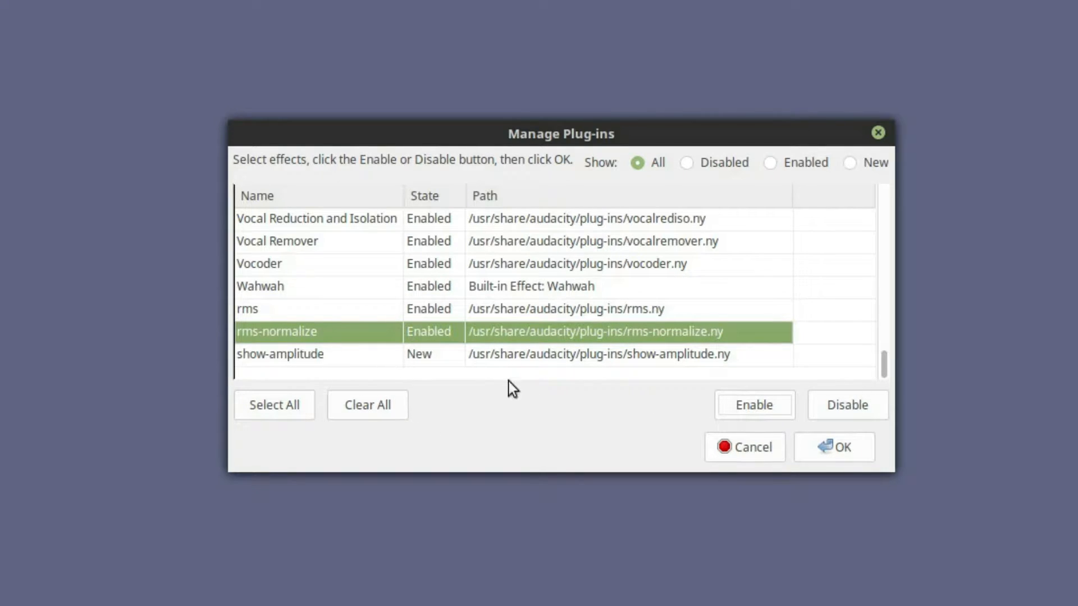
{"action": "left_click", "coordinate": [863, 452]}
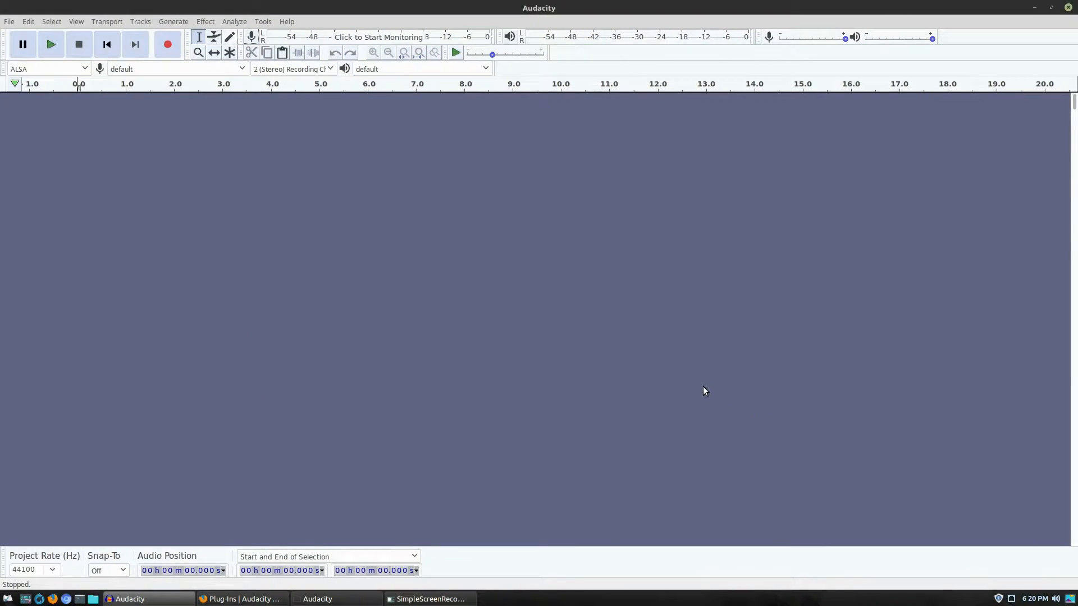
{"action": "left_click", "coordinate": [266, 23]}
{"action": "mouse_move", "coordinate": [225, 26]}
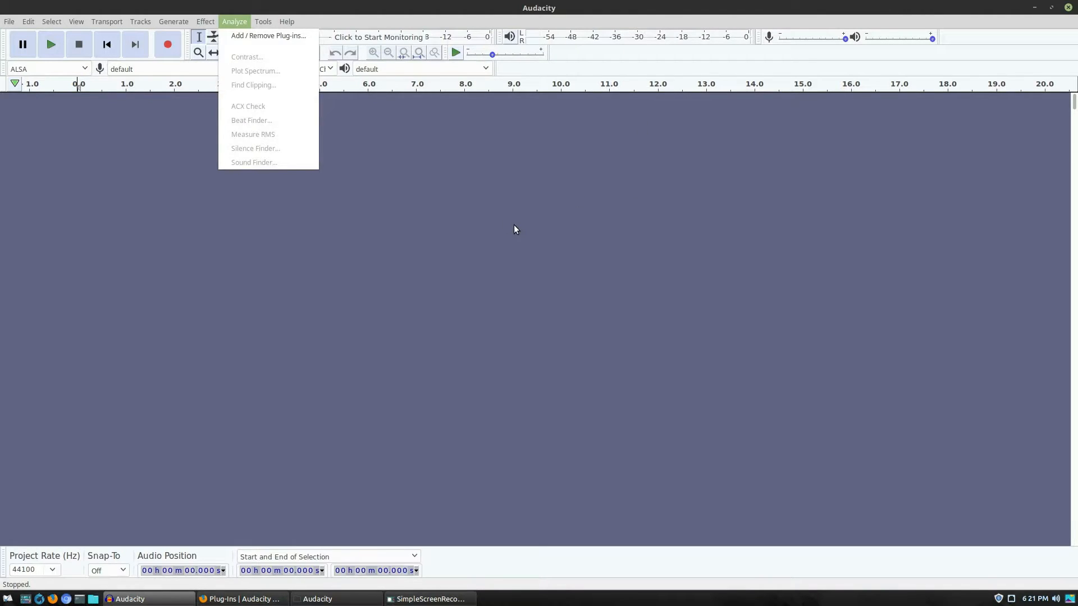
{"action": "key", "text": "Escape"}
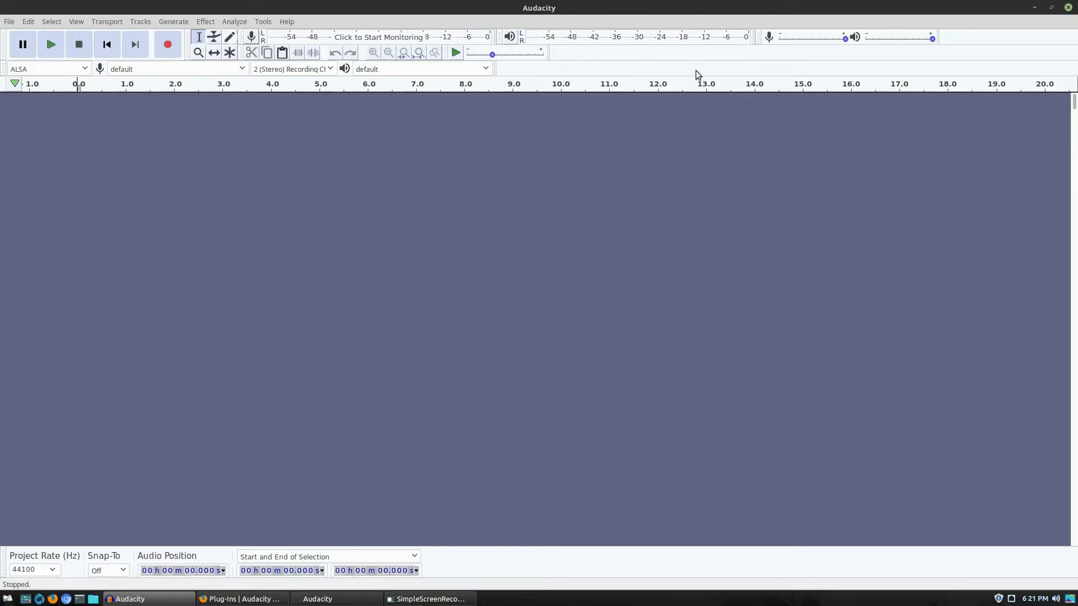
{"action": "left_click", "coordinate": [9, 22]}
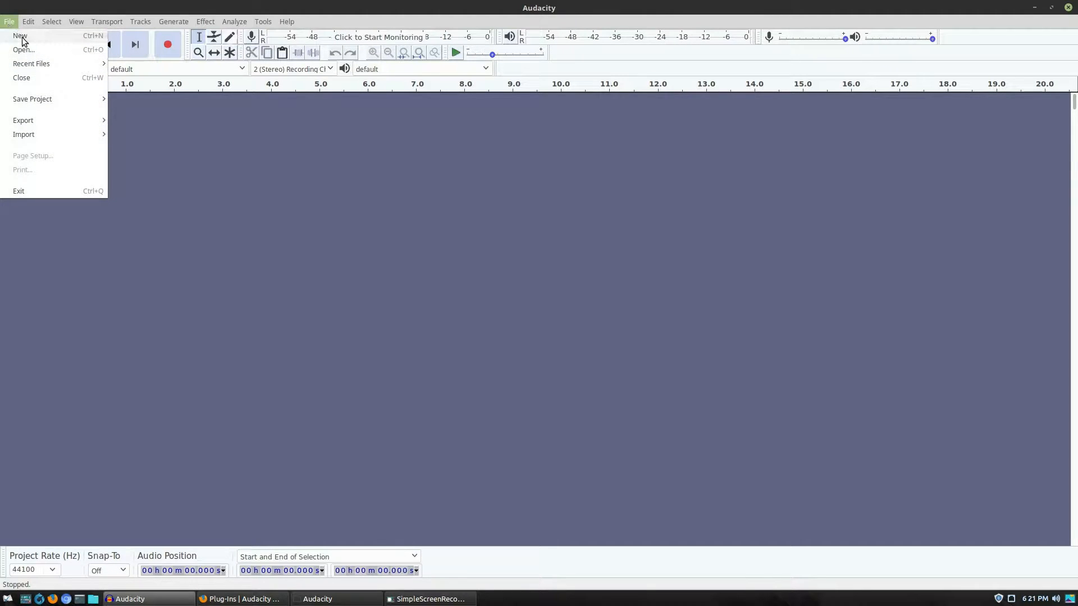
{"action": "mouse_move", "coordinate": [31, 69]}
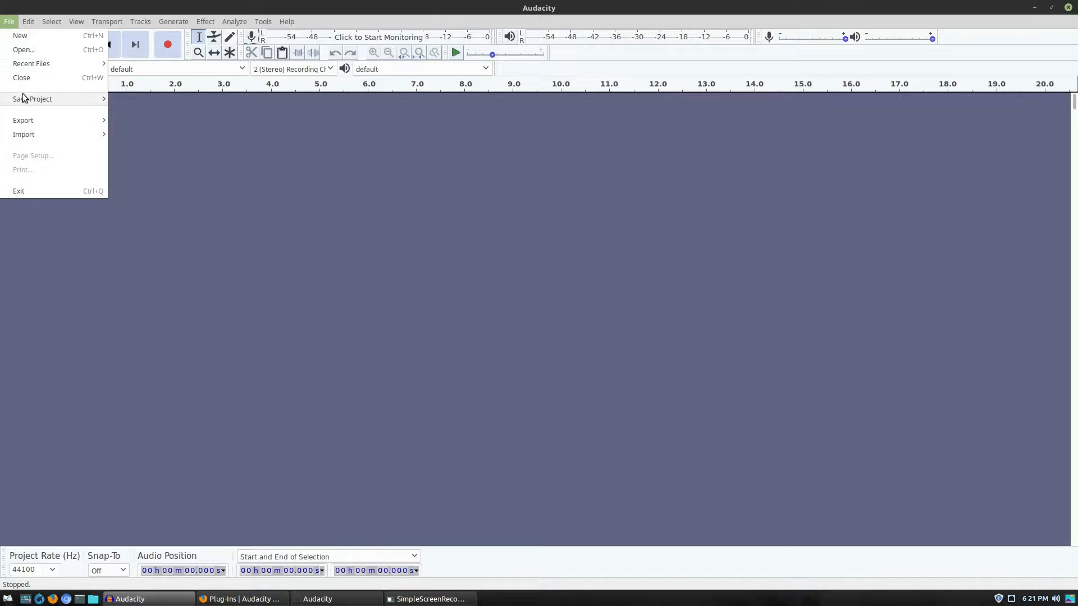
{"action": "mouse_move", "coordinate": [24, 99]}
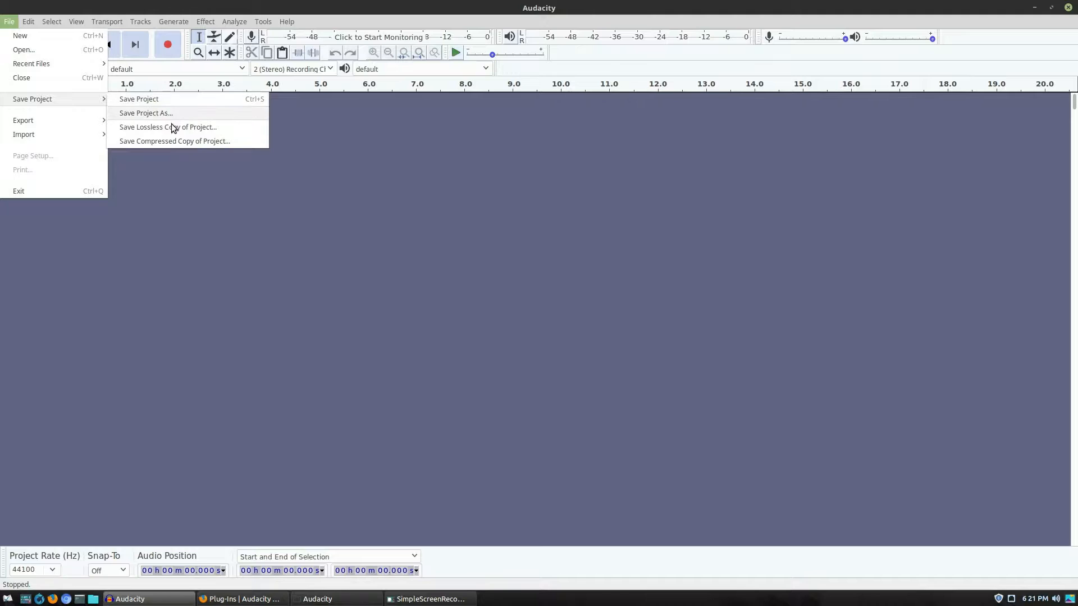
{"action": "mouse_move", "coordinate": [79, 120]}
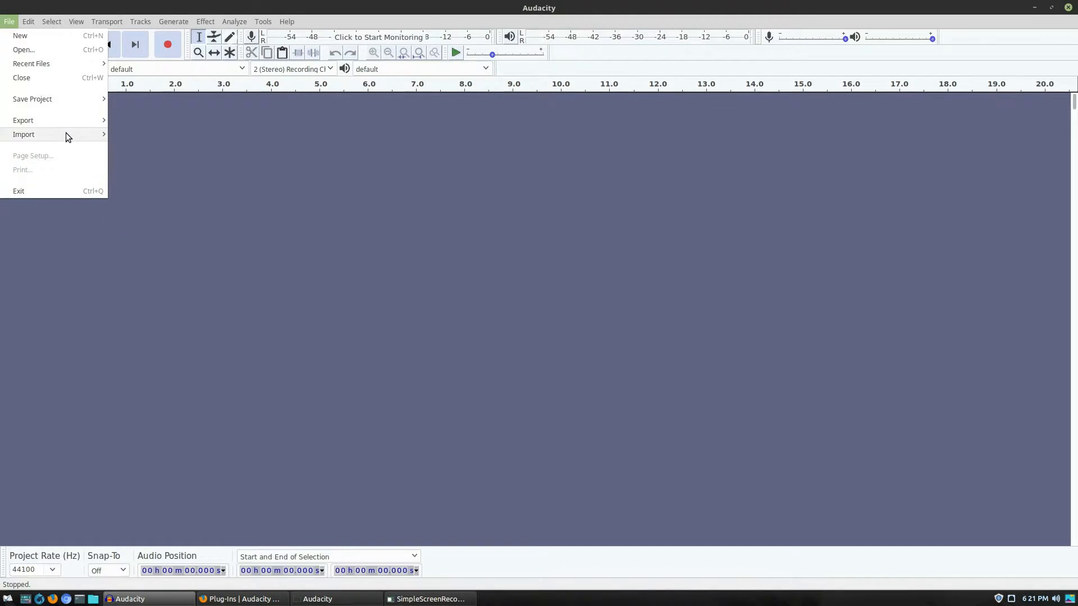
{"action": "left_click", "coordinate": [514, 254]}
- Import the MVI_1333 recording from the file manager into Audacity and play its first few seconds
{"action": "left_click", "coordinate": [348, 600]}
{"action": "left_click_drag", "start_coordinate": [108, 244], "coordinate": [564, 295]}
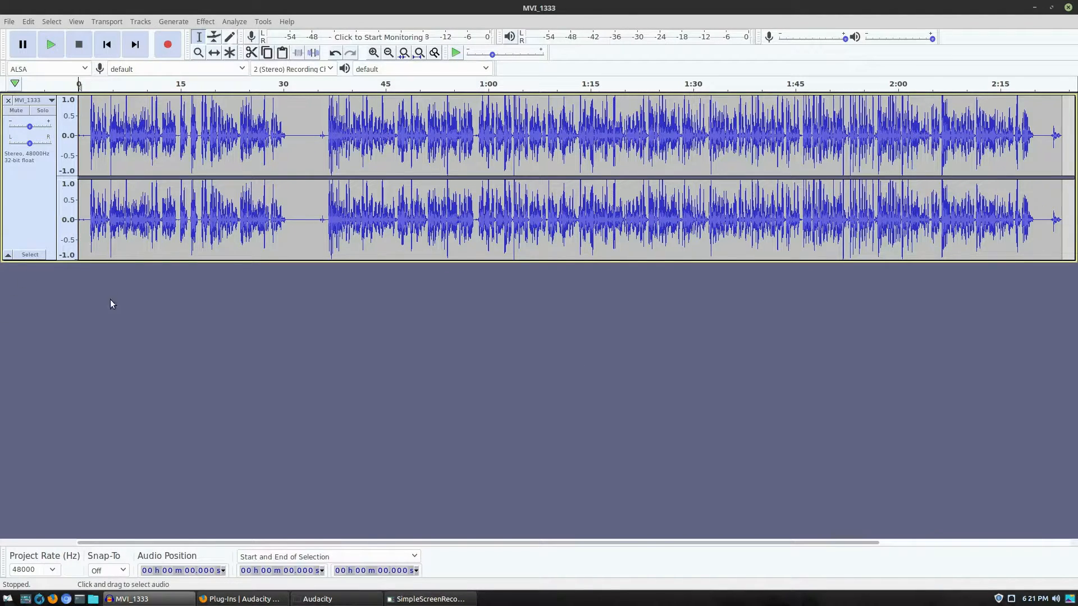
{"action": "key", "text": "space"}
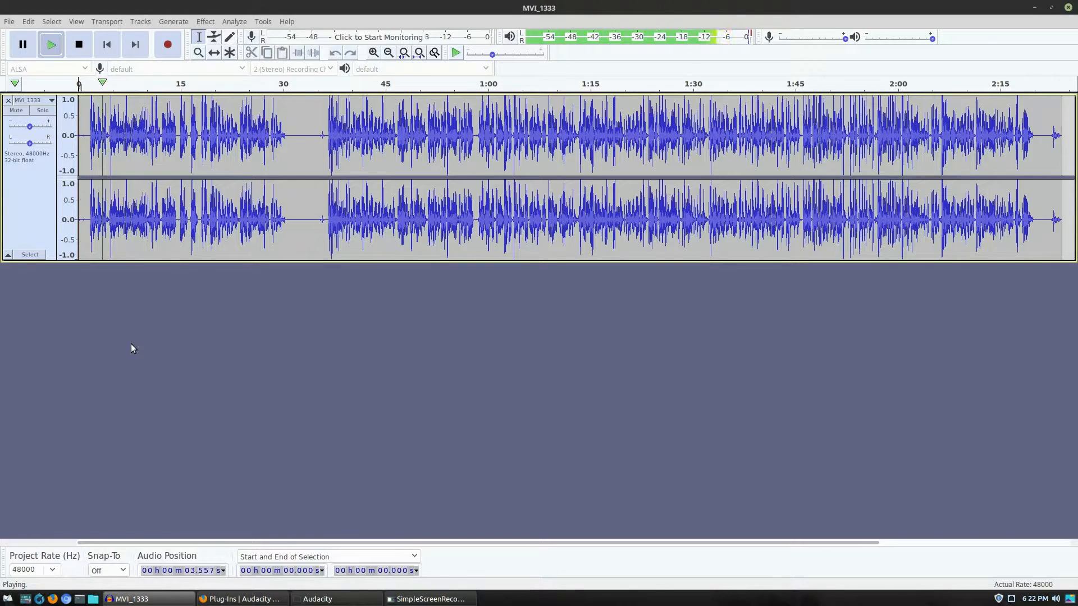
{"action": "key", "text": "space"}
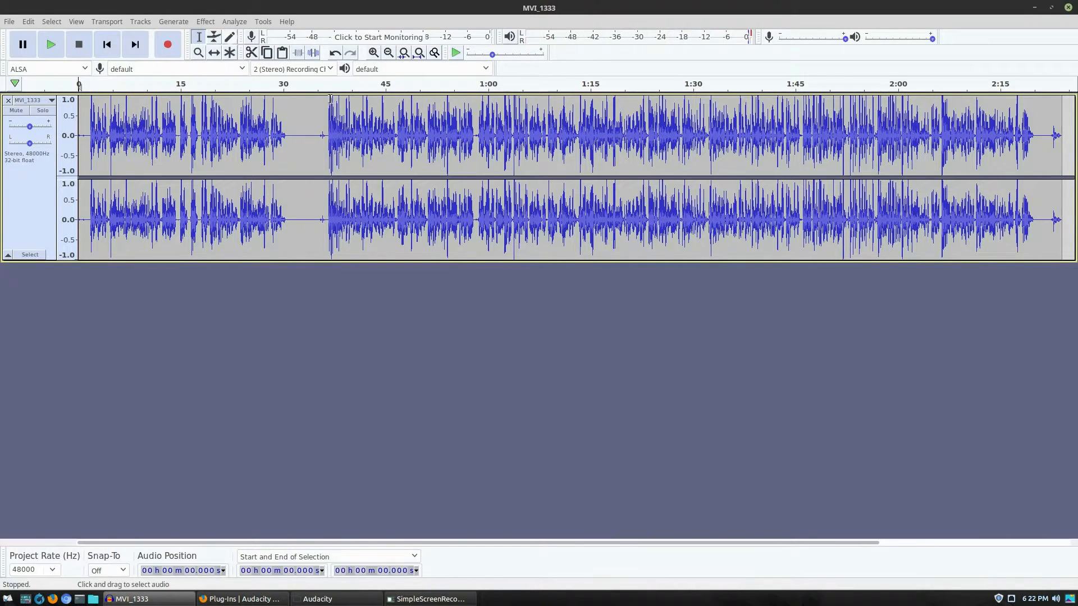
- Make the MVI_1333 track taller and try to run ACX Check with no audio selected
{"action": "left_click_drag", "start_coordinate": [56, 260], "coordinate": [45, 351]}
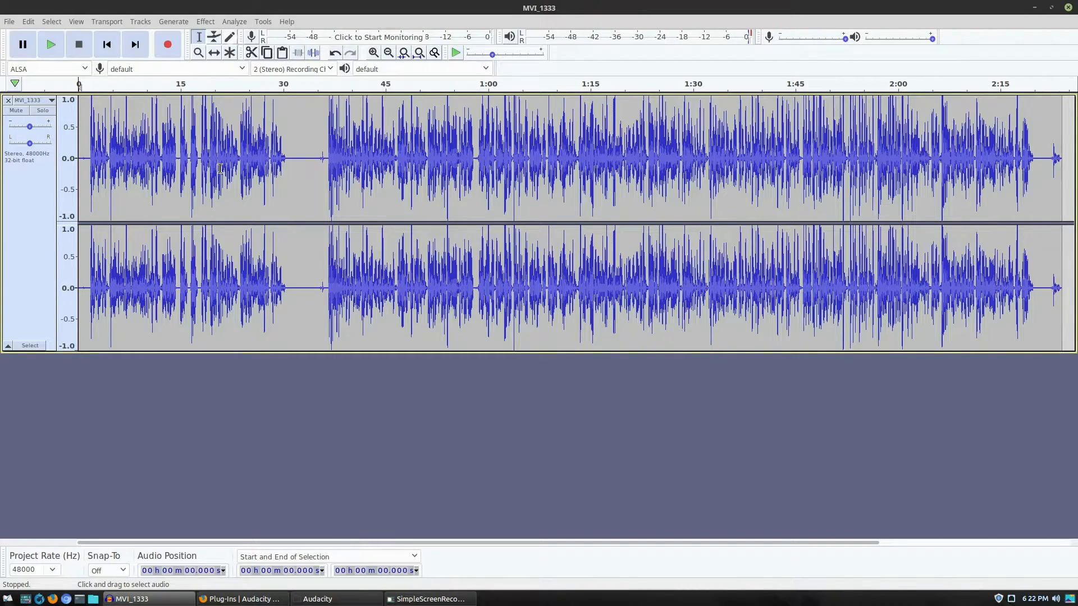
{"action": "left_click", "coordinate": [235, 22]}
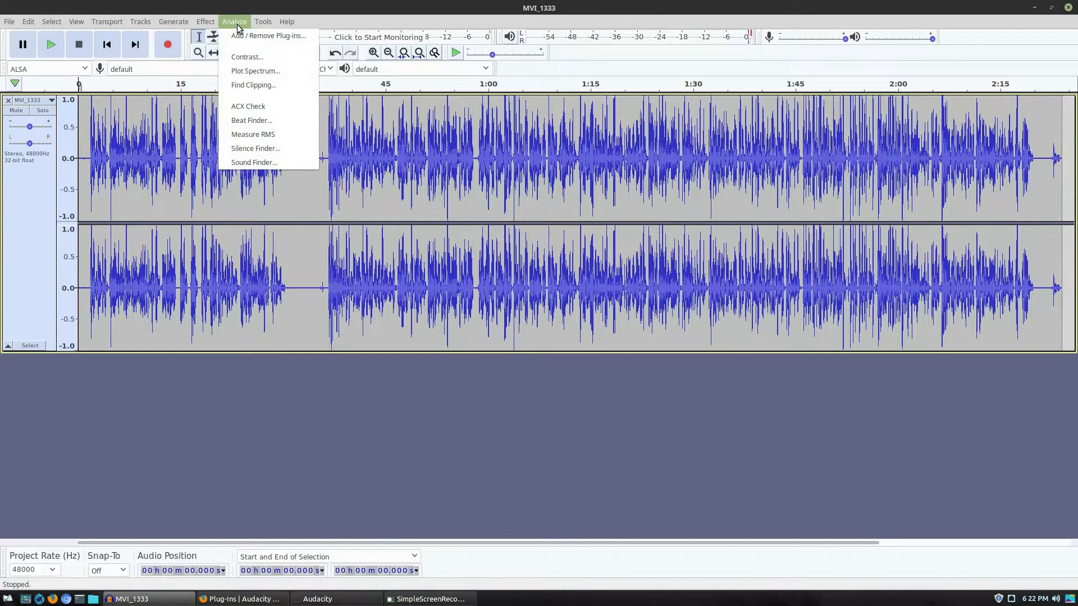
{"action": "left_click", "coordinate": [251, 106]}
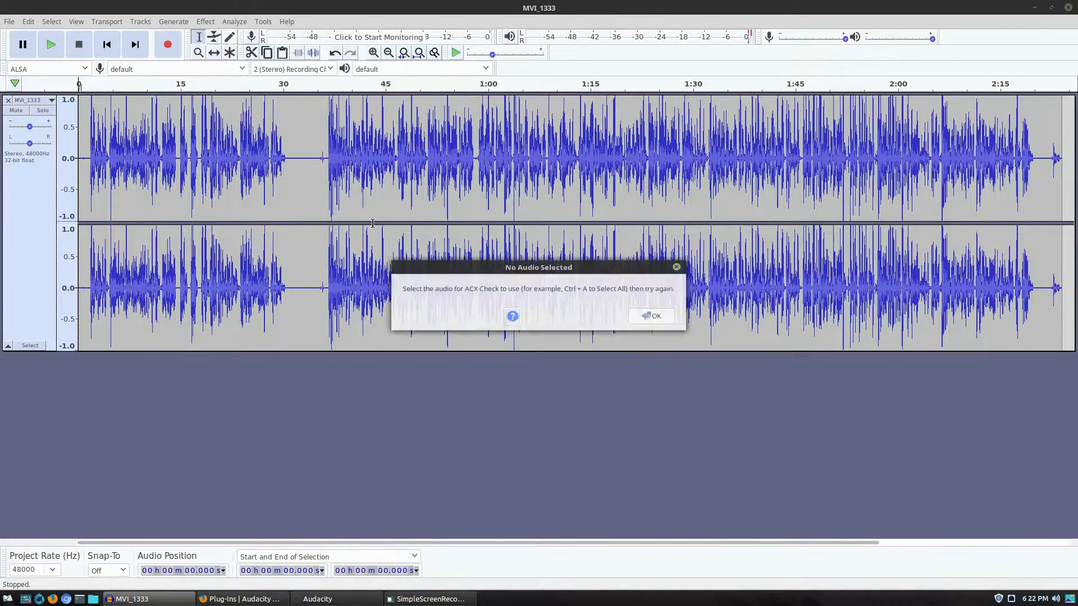
{"action": "left_click", "coordinate": [651, 317]}
- Select the entire MVI_1333 recording and run ACX Check on it
{"action": "key", "text": "ctrl+a"}
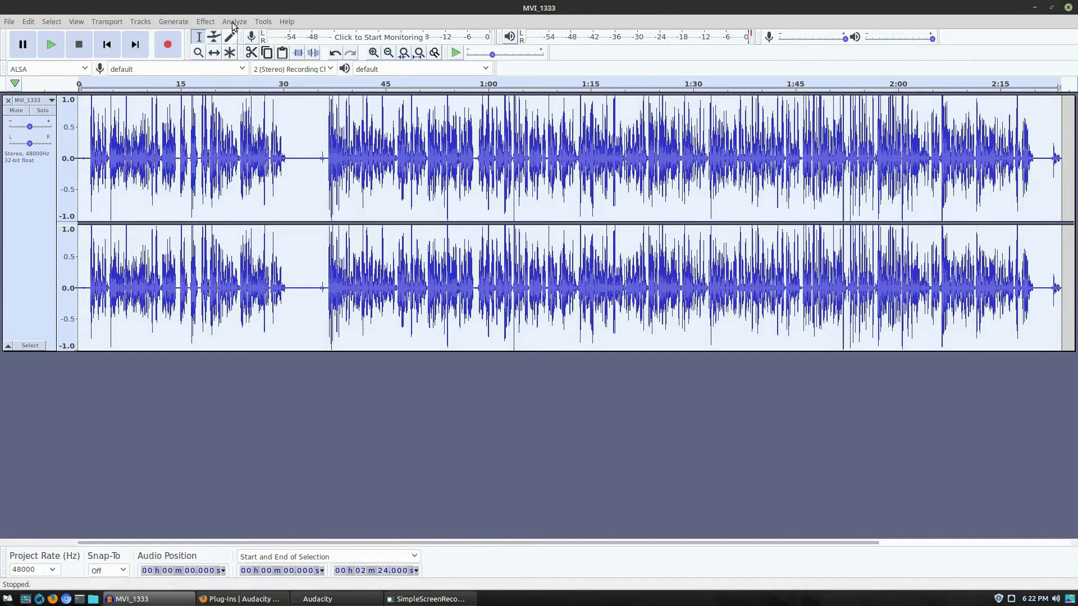
{"action": "left_click", "coordinate": [235, 22]}
{"action": "left_click", "coordinate": [250, 107]}
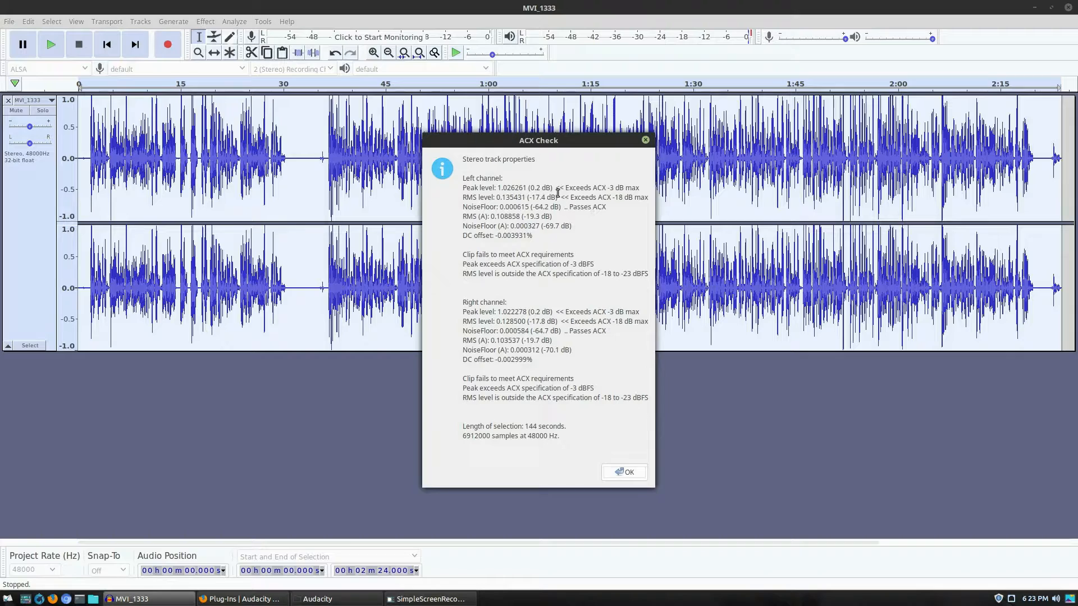
- Examine the left channel's peak level, RMS level and noise floor against the ACX limits, and close the report
{"action": "left_click_drag", "start_coordinate": [606, 187], "coordinate": [640, 188]}
{"action": "left_click", "coordinate": [520, 200]}
{"action": "left_click_drag", "start_coordinate": [530, 198], "coordinate": [553, 201]}
{"action": "left_click_drag", "start_coordinate": [612, 198], "coordinate": [635, 199]}
{"action": "left_click_drag", "start_coordinate": [509, 207], "coordinate": [620, 209]}
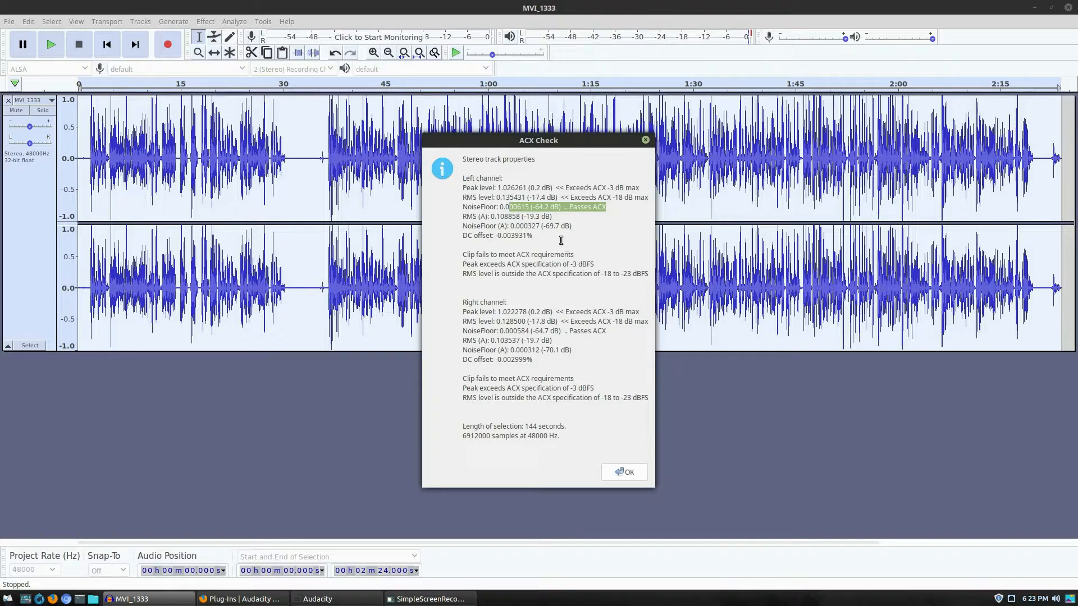
{"action": "left_click", "coordinate": [518, 208]}
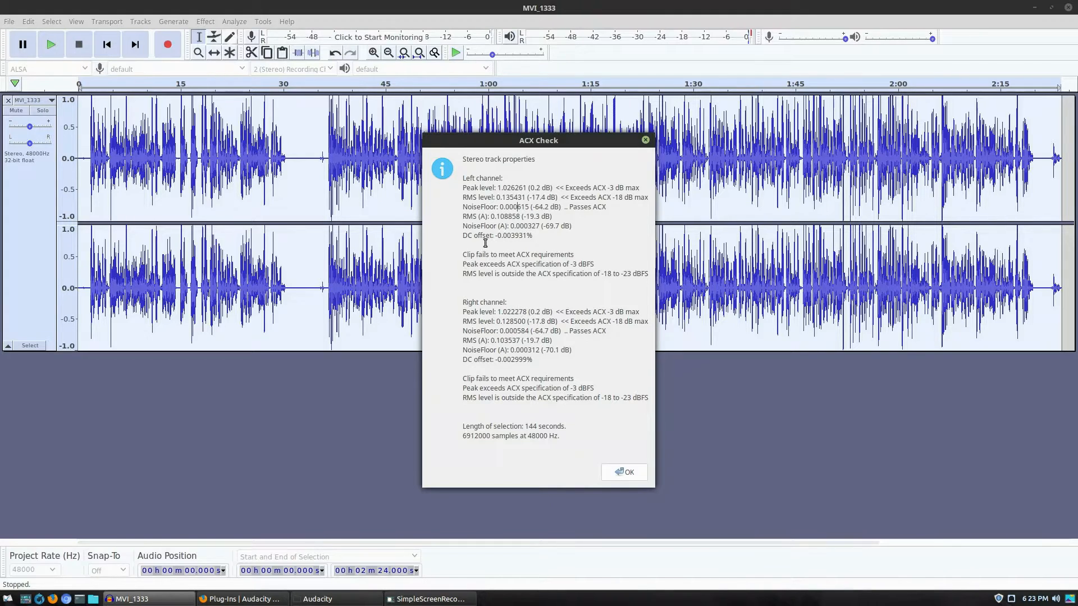
{"action": "left_click_drag", "start_coordinate": [475, 254], "coordinate": [590, 270]}
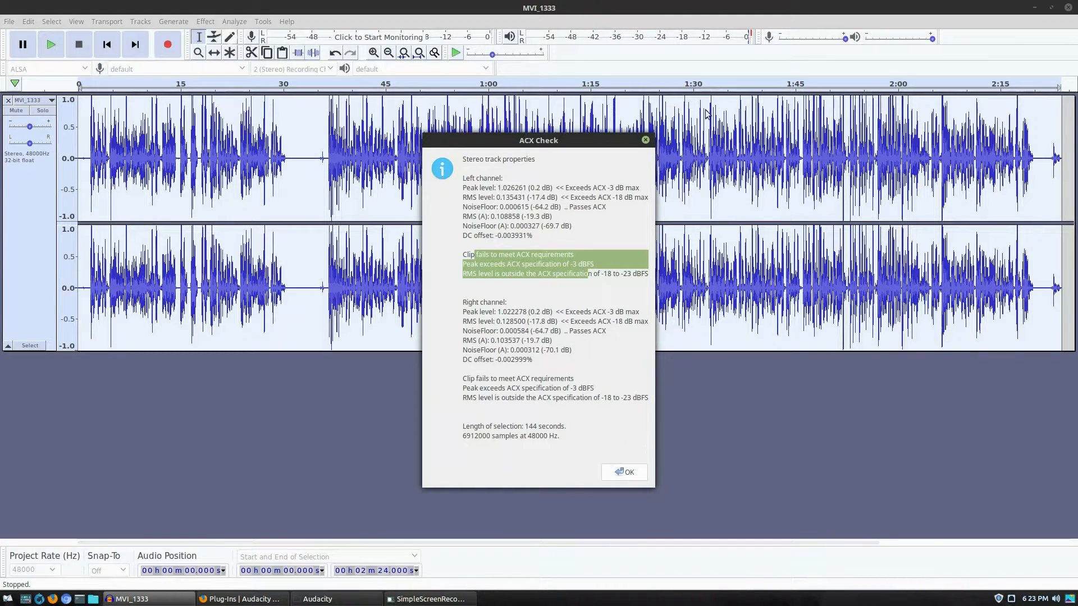
{"action": "left_click", "coordinate": [645, 140]}
- View the MVI_1333 track as Waveform (dB) and as Spectrogram, and return it to the Waveform display
{"action": "left_click_drag", "start_coordinate": [374, 329], "coordinate": [377, 330]}
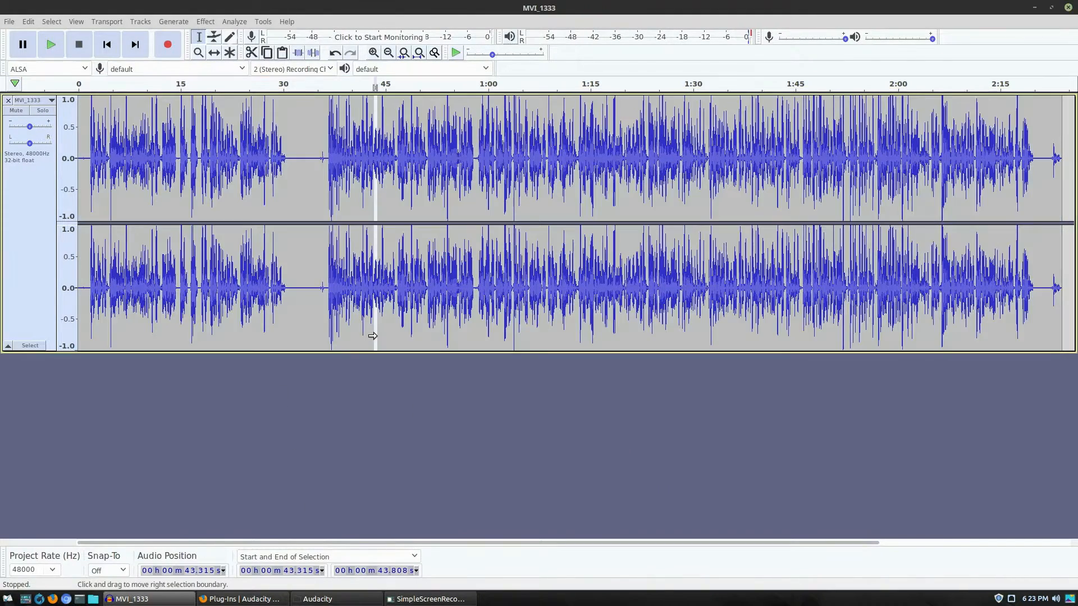
{"action": "left_click", "coordinate": [154, 174]}
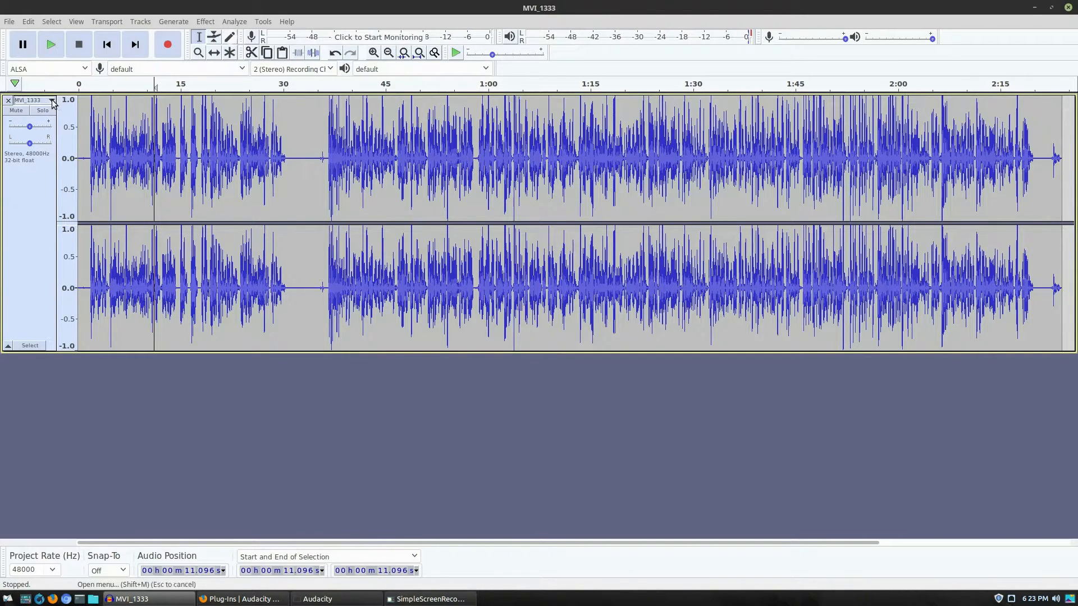
{"action": "left_click", "coordinate": [31, 100]}
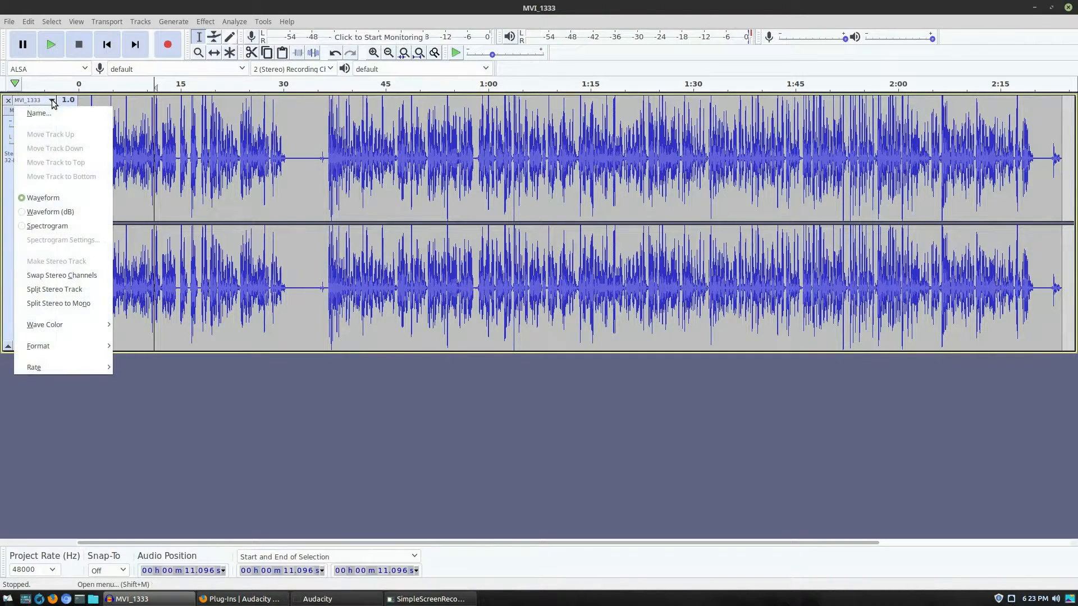
{"action": "left_click", "coordinate": [56, 211]}
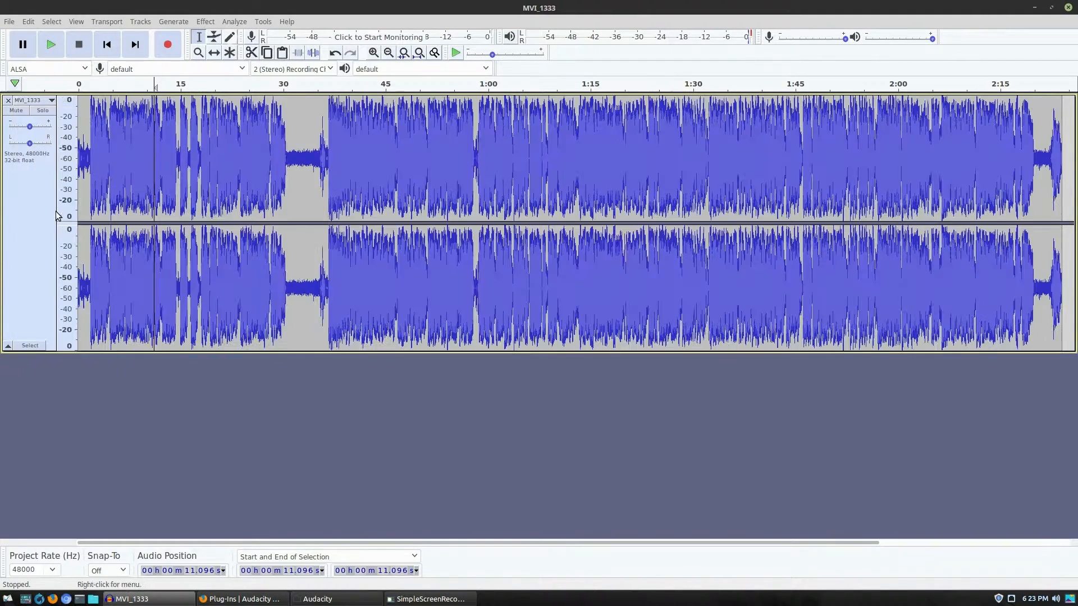
{"action": "left_click", "coordinate": [52, 101]}
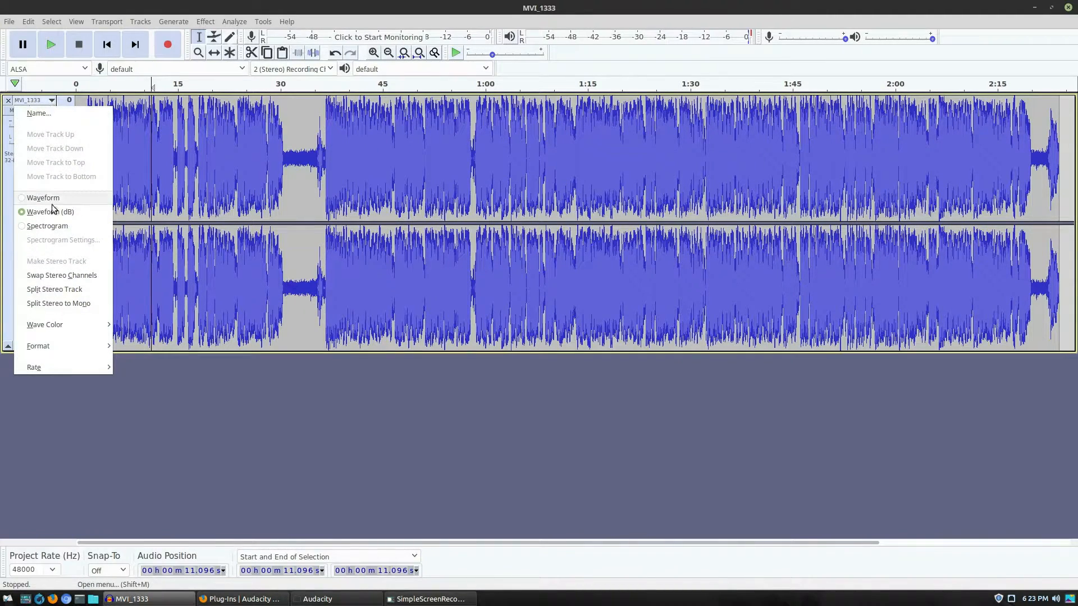
{"action": "left_click", "coordinate": [50, 227]}
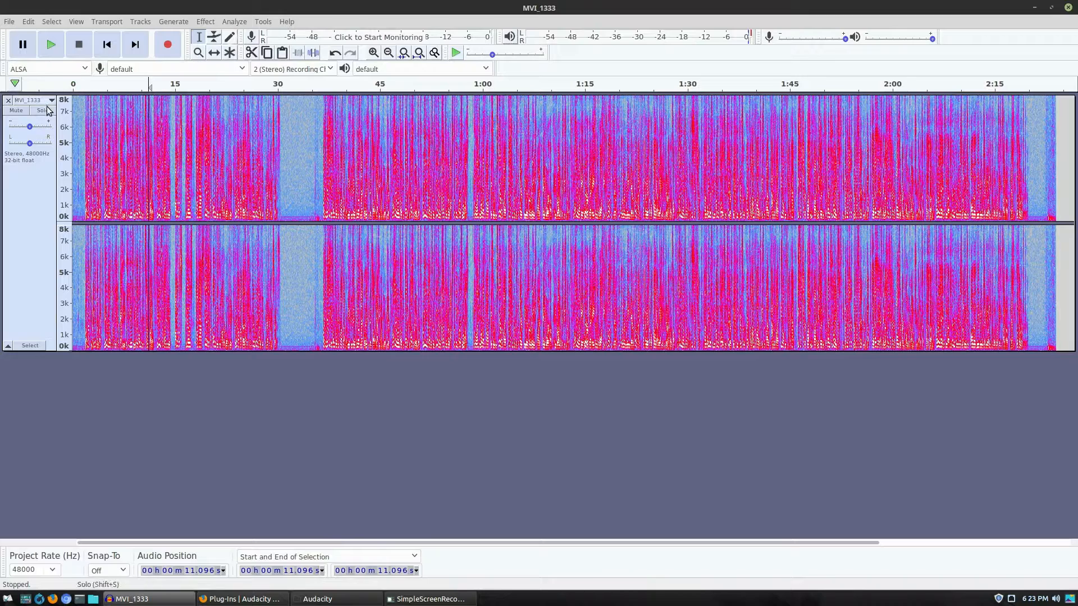
{"action": "left_click", "coordinate": [48, 104]}
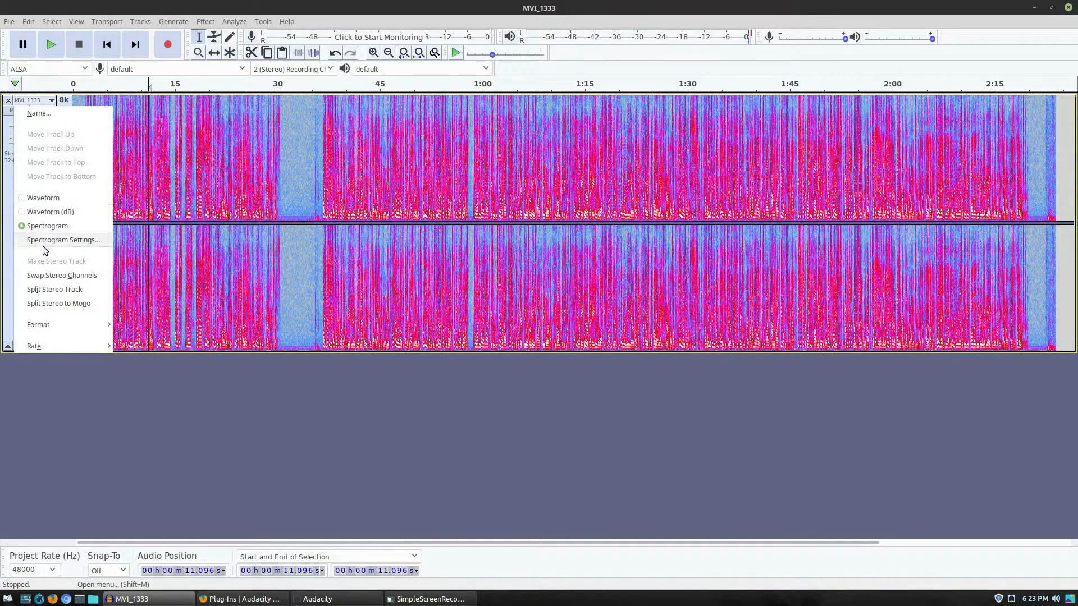
{"action": "left_click", "coordinate": [48, 199]}
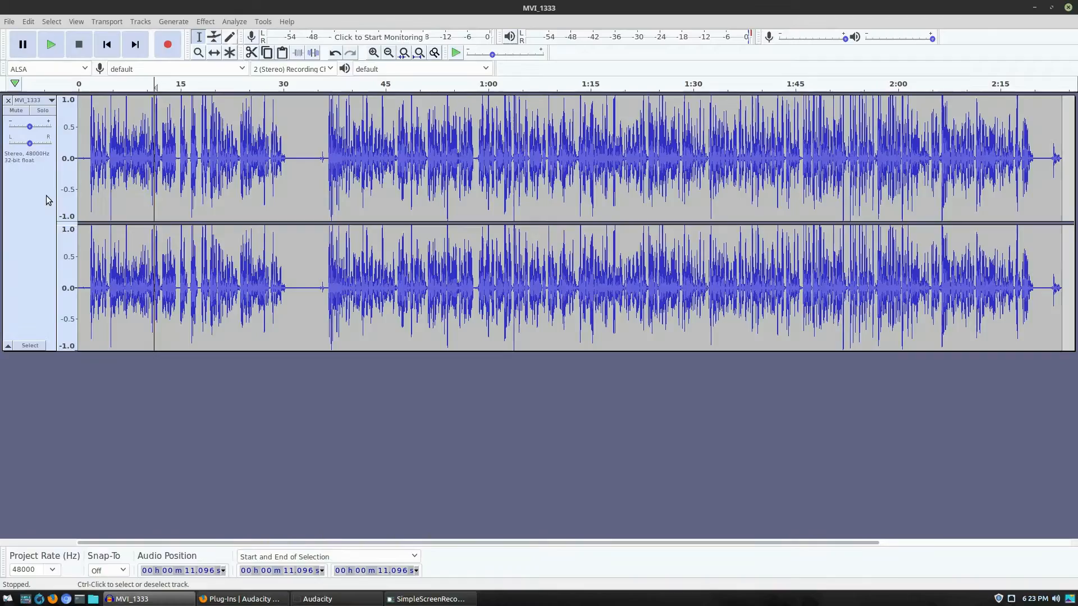
{"action": "left_click", "coordinate": [47, 106]}
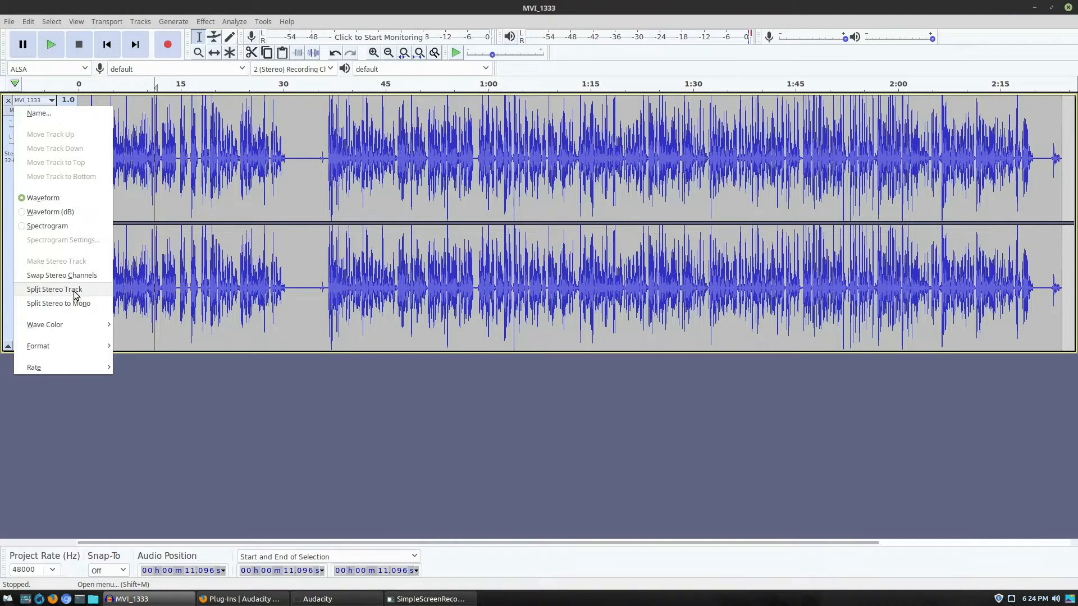
{"action": "left_click", "coordinate": [258, 454]}
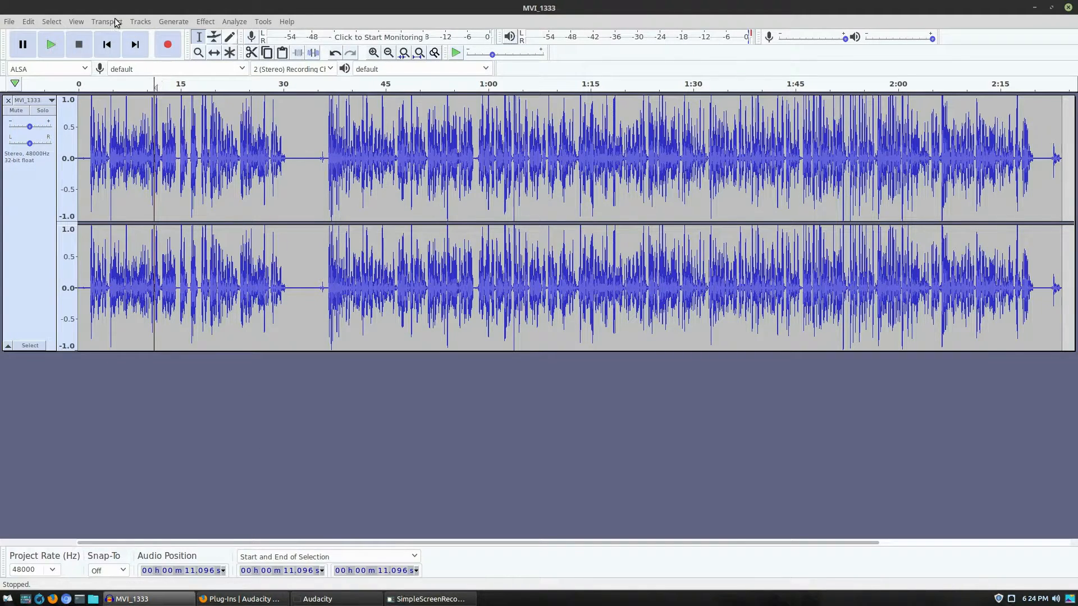
{"action": "left_click", "coordinate": [141, 22]}
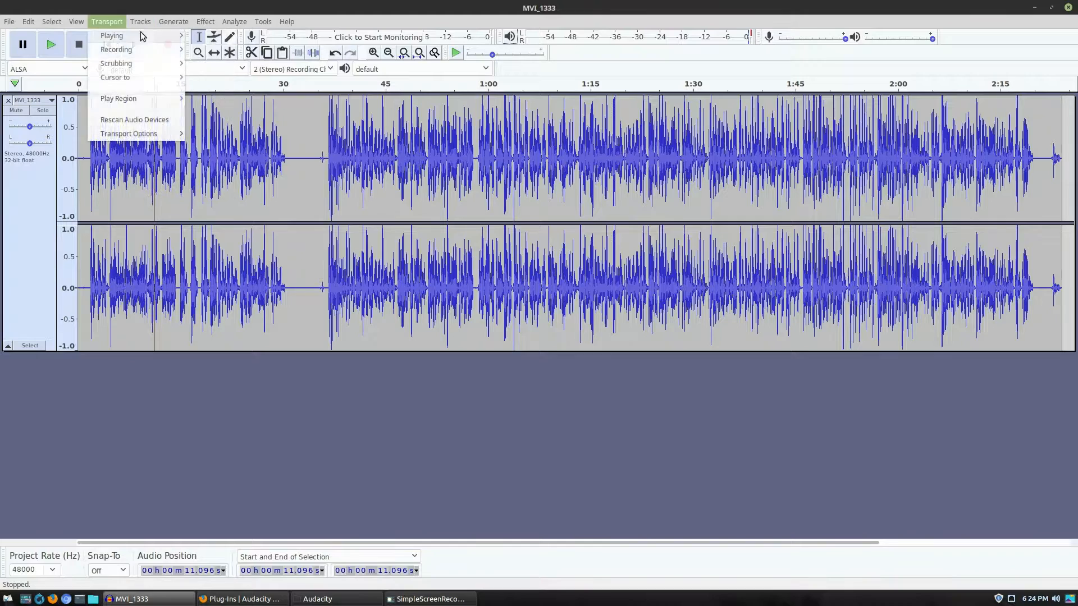
{"action": "mouse_move", "coordinate": [225, 59]}
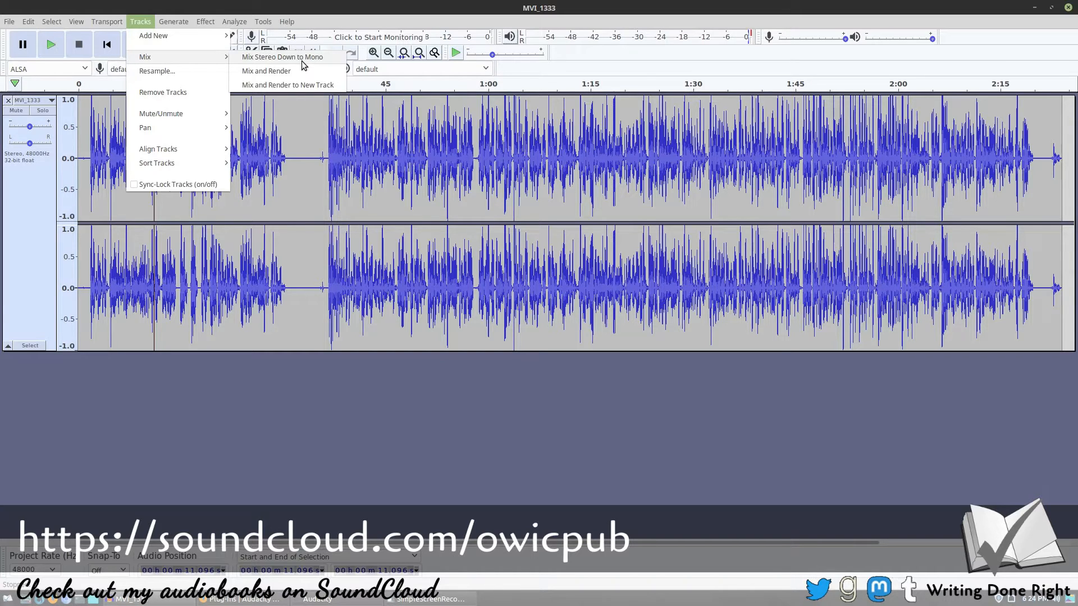
{"action": "left_click", "coordinate": [402, 382]}
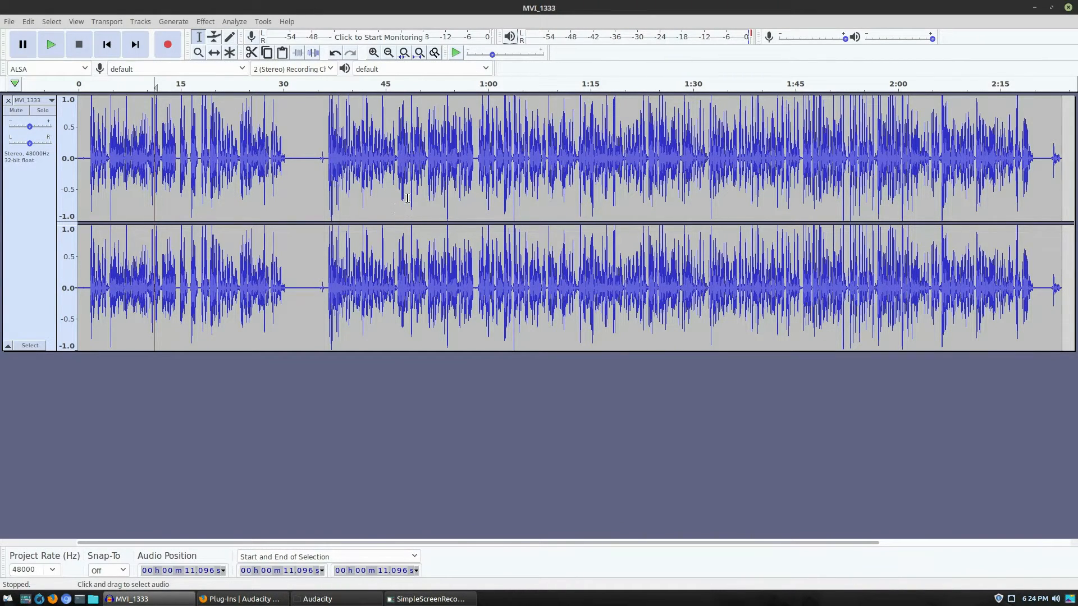
- Play a short stretch of the recording from about 40 seconds
{"action": "left_click", "coordinate": [352, 177]}
{"action": "key", "text": "space"}
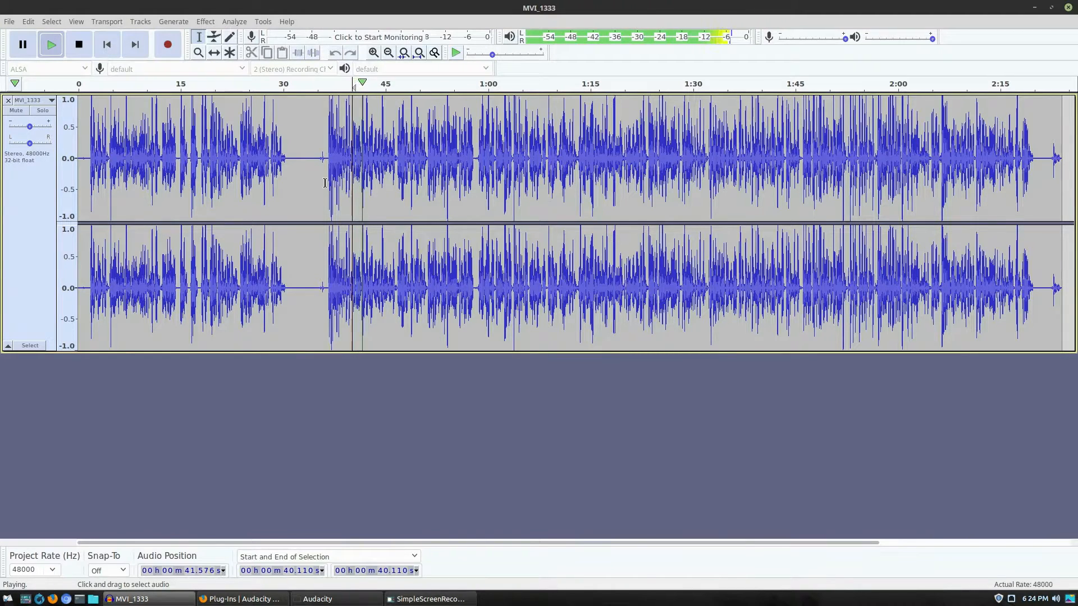
{"action": "key", "text": "space"}
- Select the entire MVI_1333 recording and open the Equalization effect
{"action": "key", "text": "ctrl+a"}
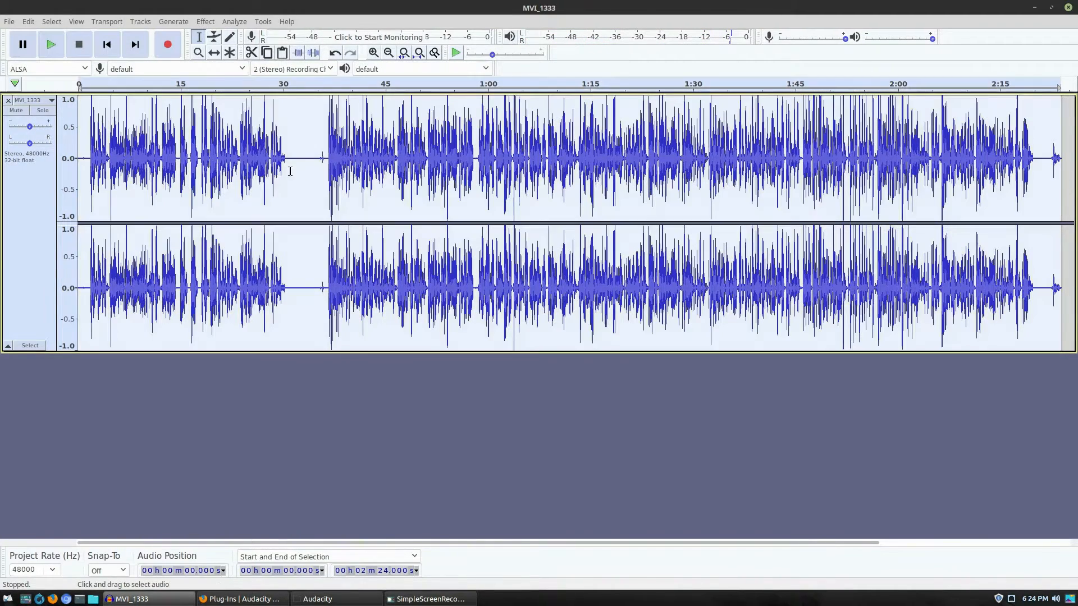
{"action": "left_click", "coordinate": [205, 21]}
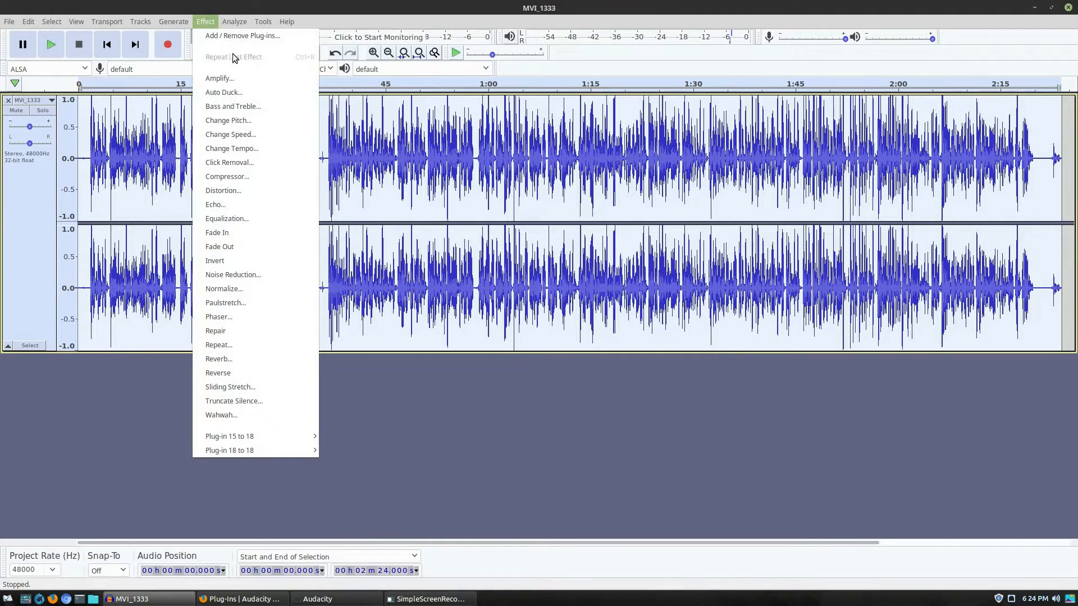
{"action": "left_click", "coordinate": [207, 21]}
{"action": "left_click", "coordinate": [207, 22]}
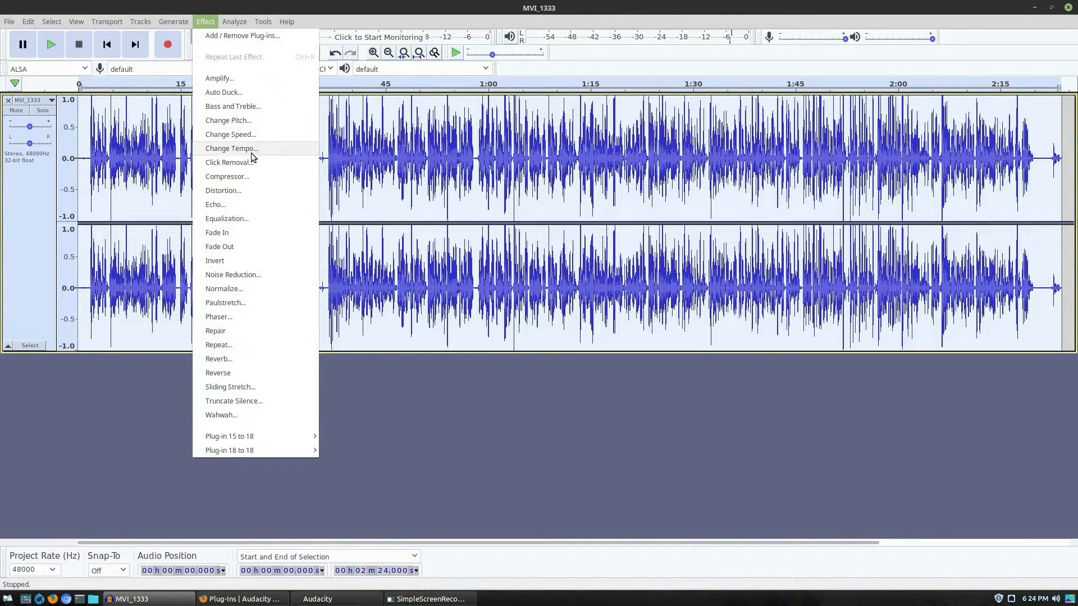
{"action": "left_click", "coordinate": [234, 221]}
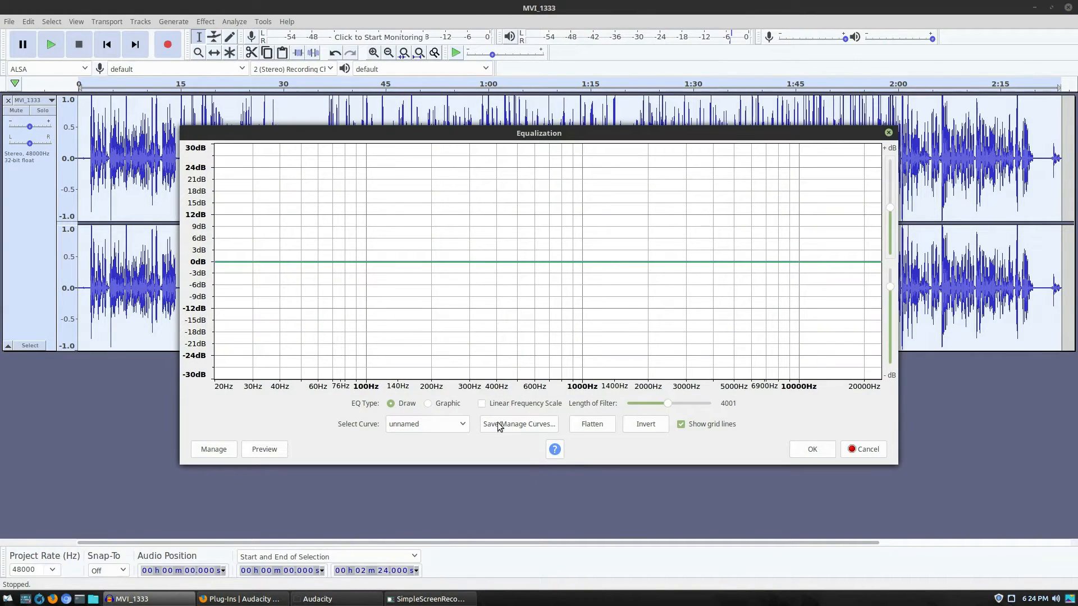
- Try the Bass Boost equalization curve and preview it on the recording
{"action": "left_click", "coordinate": [466, 424]}
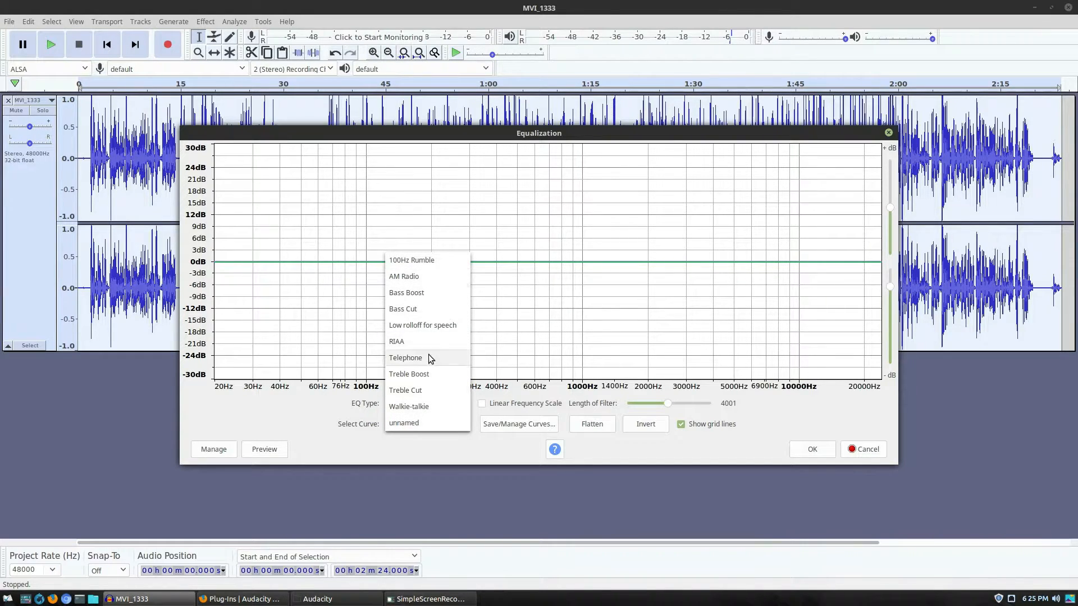
{"action": "left_click", "coordinate": [439, 292]}
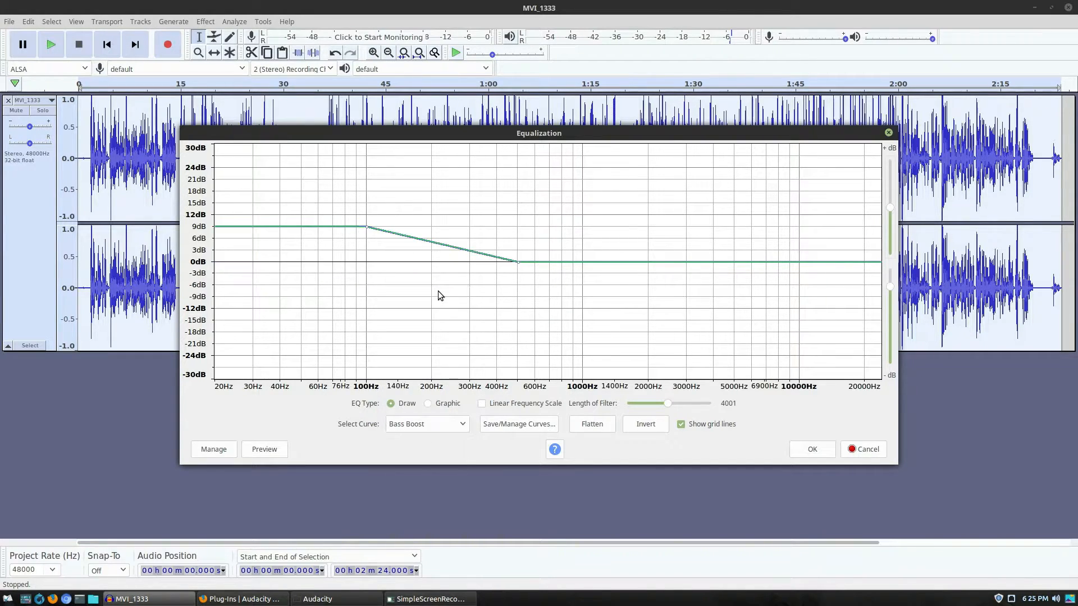
{"action": "left_click", "coordinate": [262, 451]}
- Raise the bass end of the equalization curve to about 24 dB up to just above 100 Hz and preview the effect
{"action": "left_click_drag", "start_coordinate": [218, 224], "coordinate": [221, 164]}
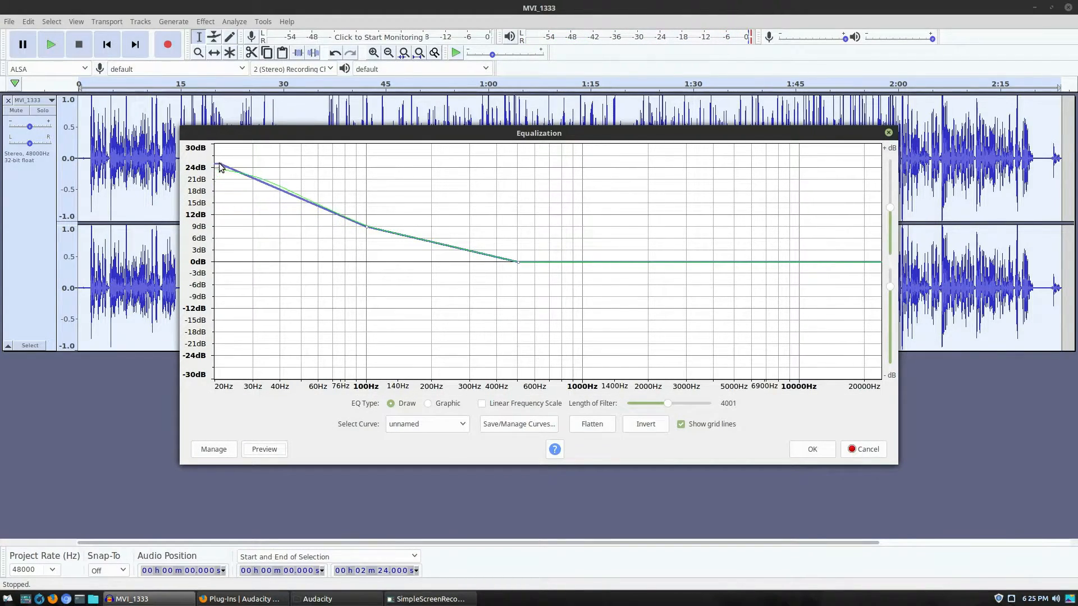
{"action": "left_click_drag", "start_coordinate": [366, 227], "coordinate": [380, 171]}
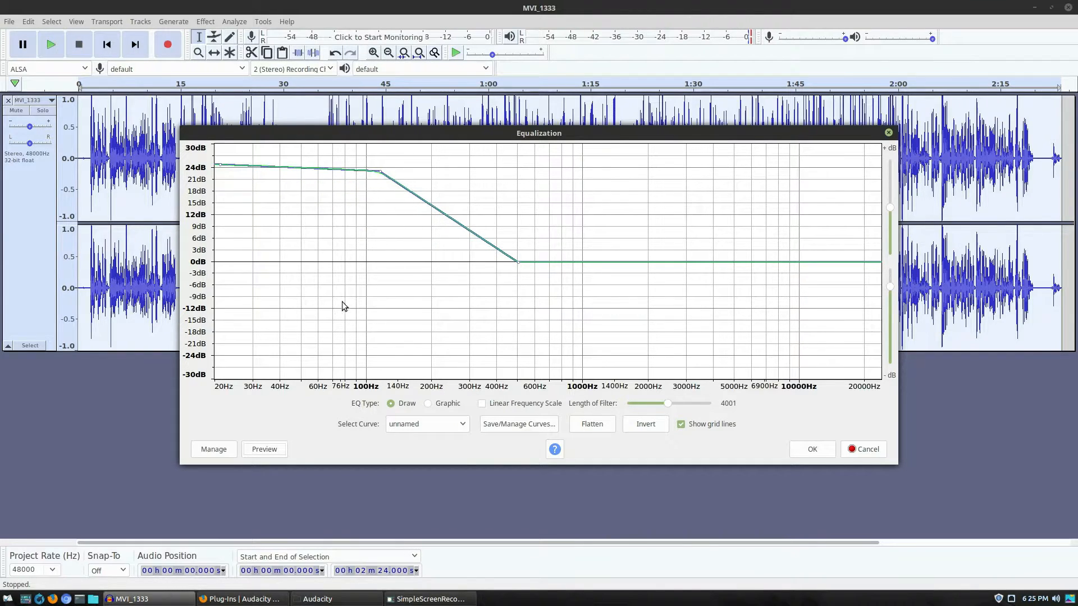
{"action": "left_click", "coordinate": [267, 449]}
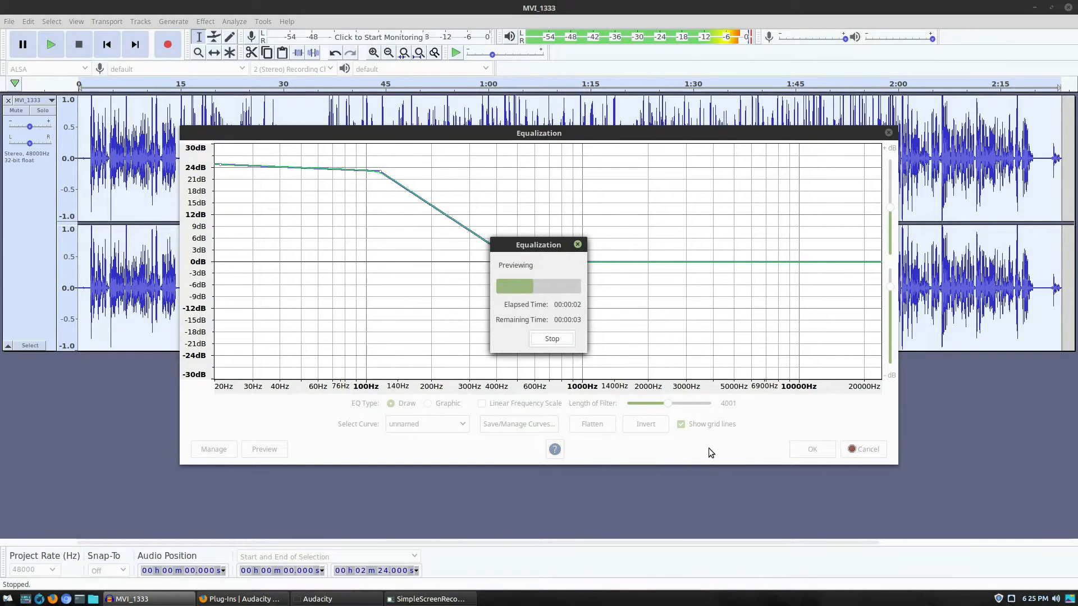
{"action": "left_click", "coordinate": [551, 340]}
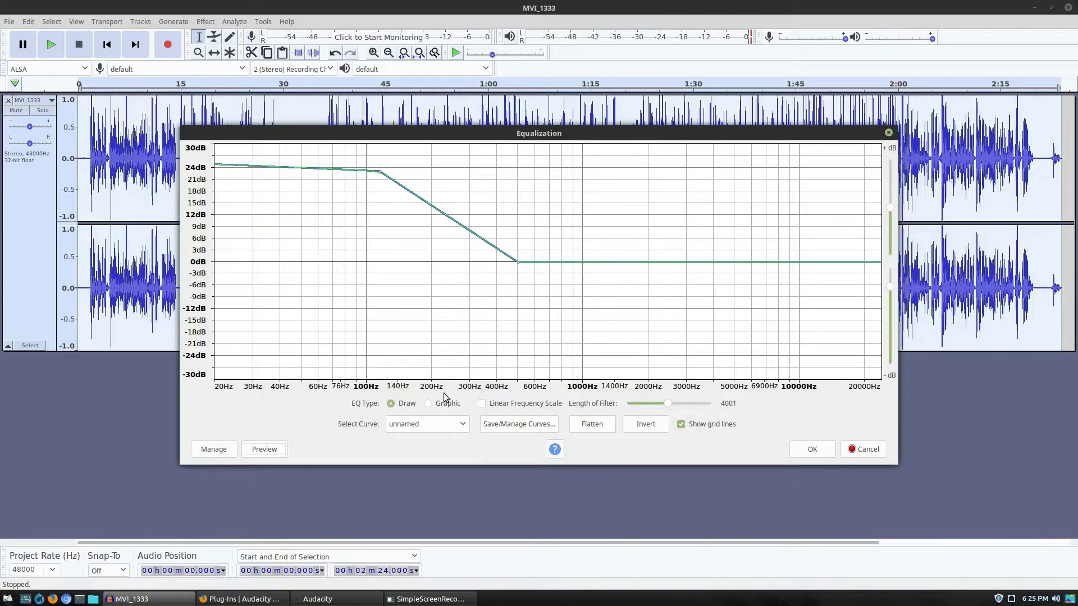
- Try the Walkie-talkie equalization curve and preview a few seconds of it
{"action": "left_click", "coordinate": [458, 425]}
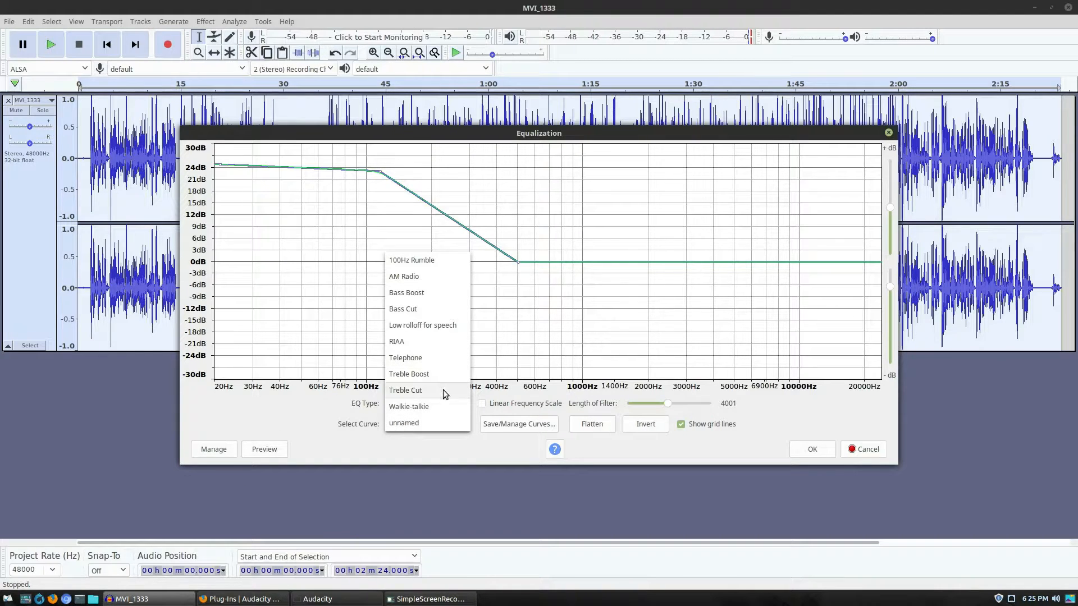
{"action": "left_click", "coordinate": [431, 408]}
{"action": "left_click", "coordinate": [262, 450]}
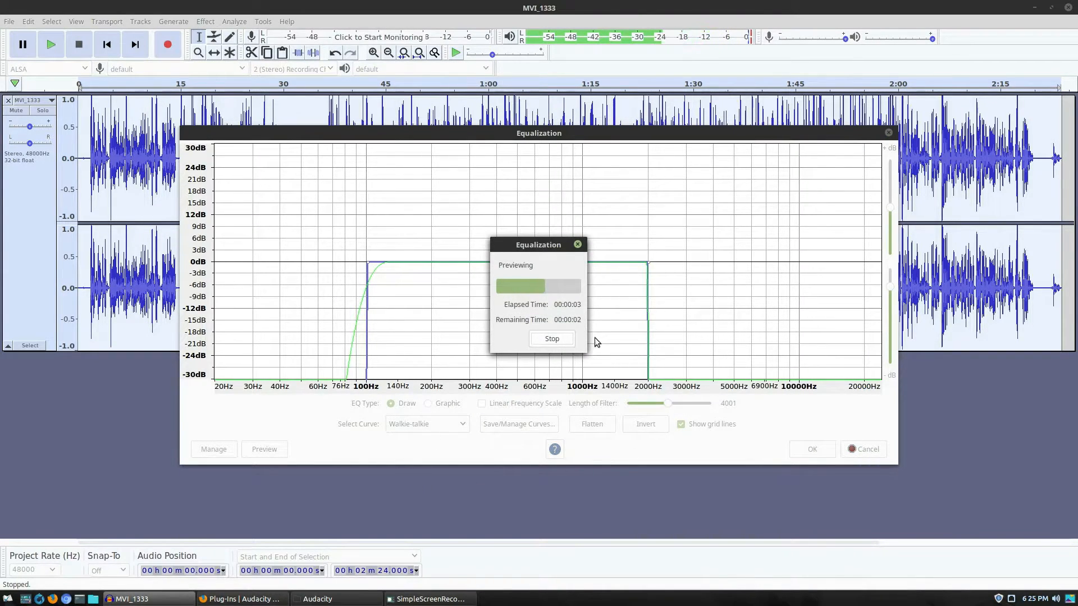
{"action": "left_click", "coordinate": [552, 341]}
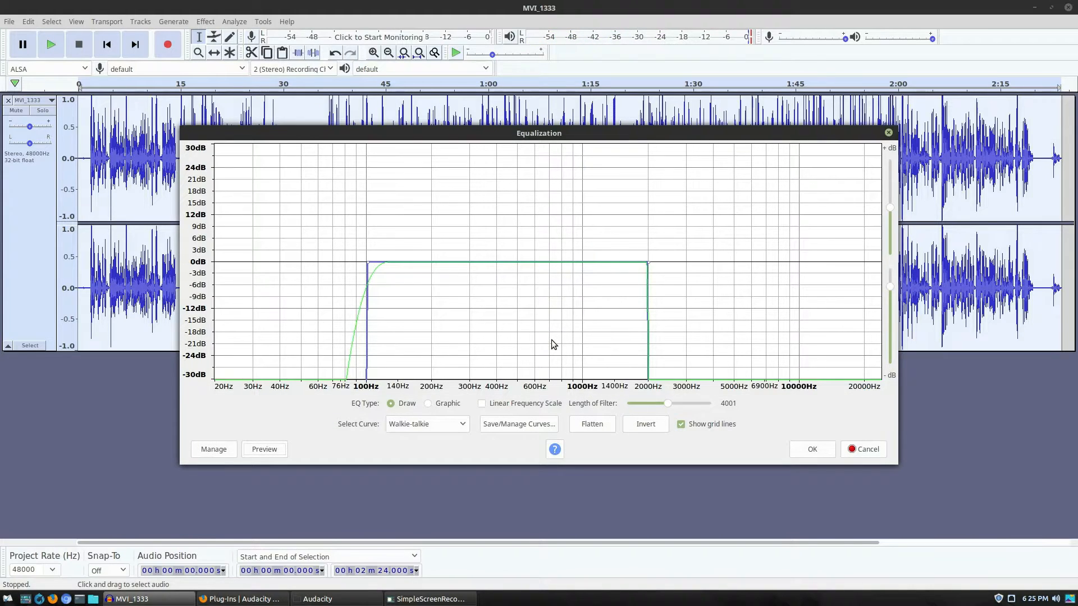
- Choose the Low rolloff for speech curve and set the length of filter to 5035
{"action": "left_click", "coordinate": [463, 424]}
{"action": "left_click", "coordinate": [467, 426]}
{"action": "left_click", "coordinate": [462, 425]}
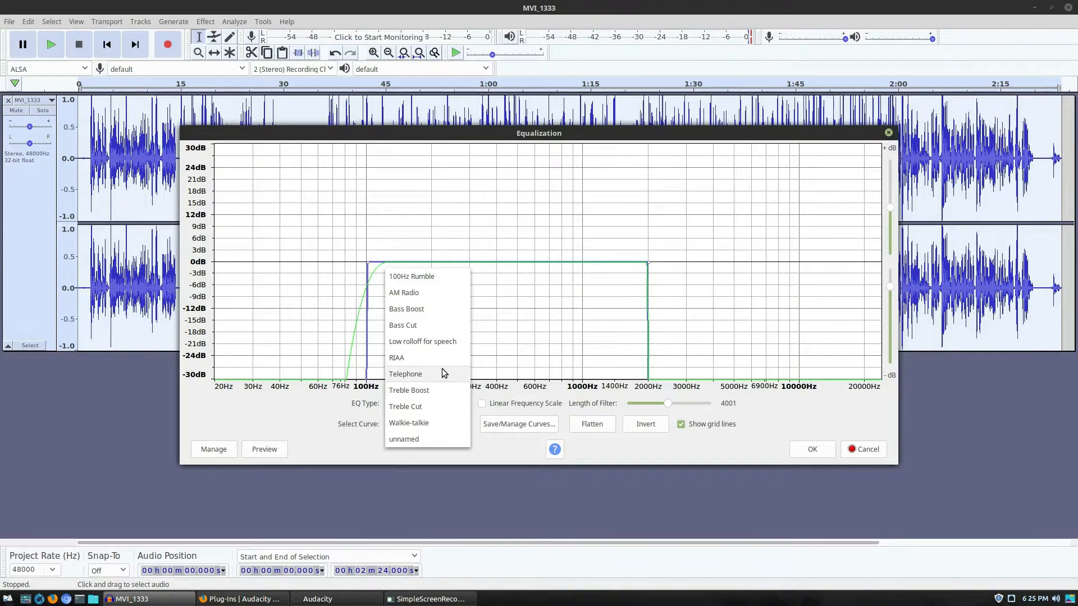
{"action": "left_click", "coordinate": [449, 346]}
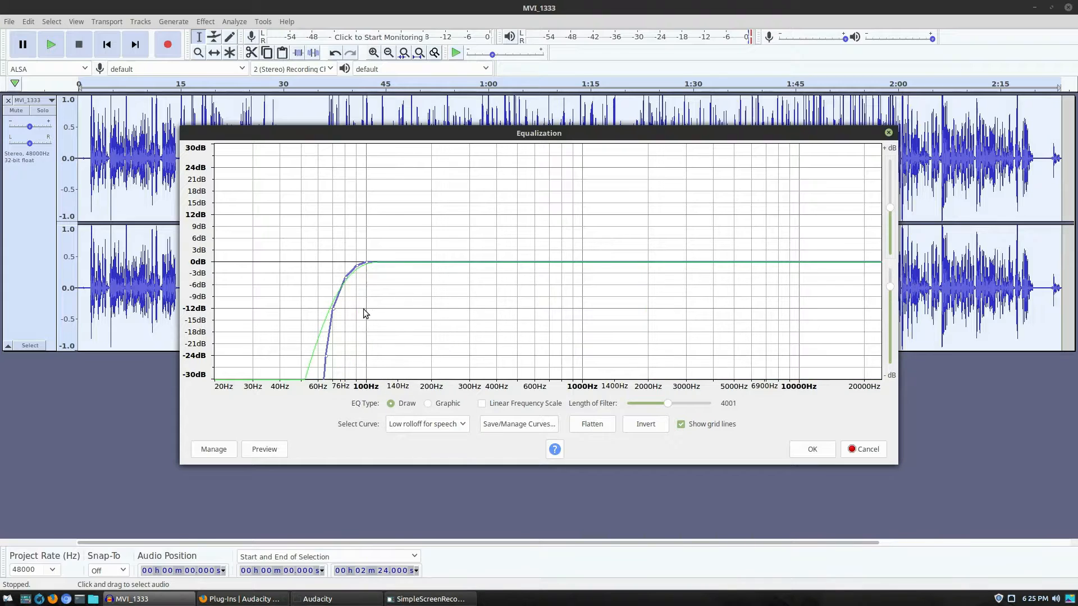
{"action": "left_click_drag", "start_coordinate": [669, 401], "coordinate": [680, 408]}
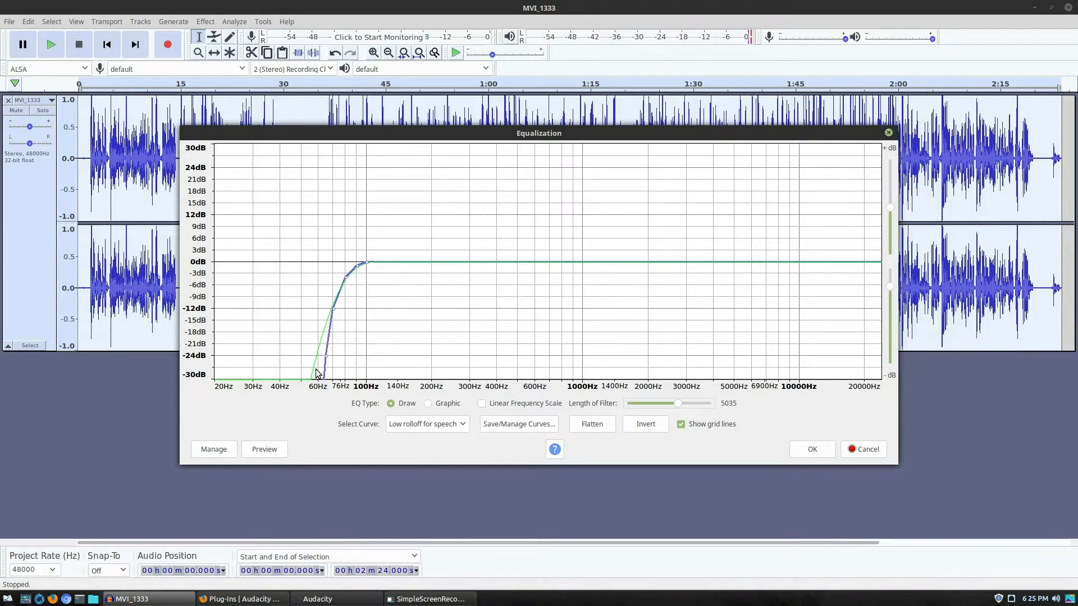
- Preview the Low rolloff for speech equalization and apply it to the selected recording
{"action": "left_click", "coordinate": [270, 452]}
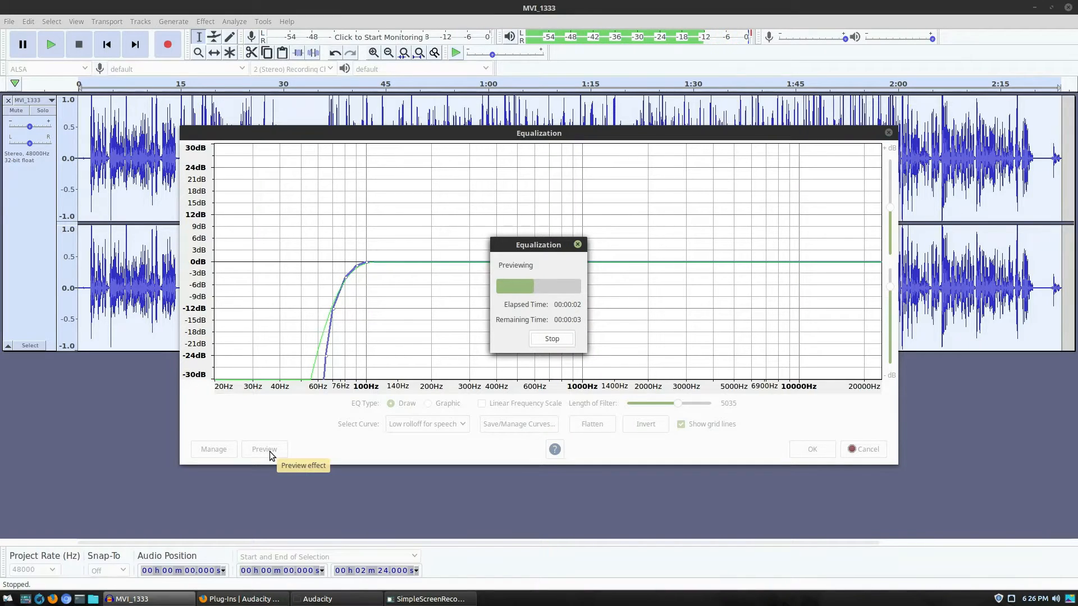
{"action": "left_click", "coordinate": [555, 339]}
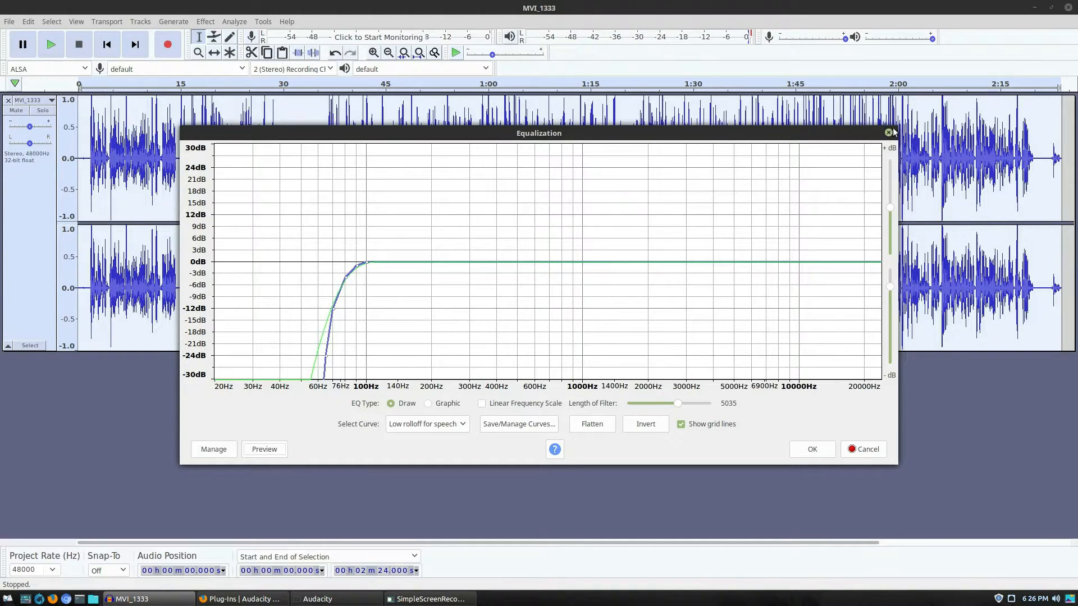
{"action": "left_click", "coordinate": [449, 430]}
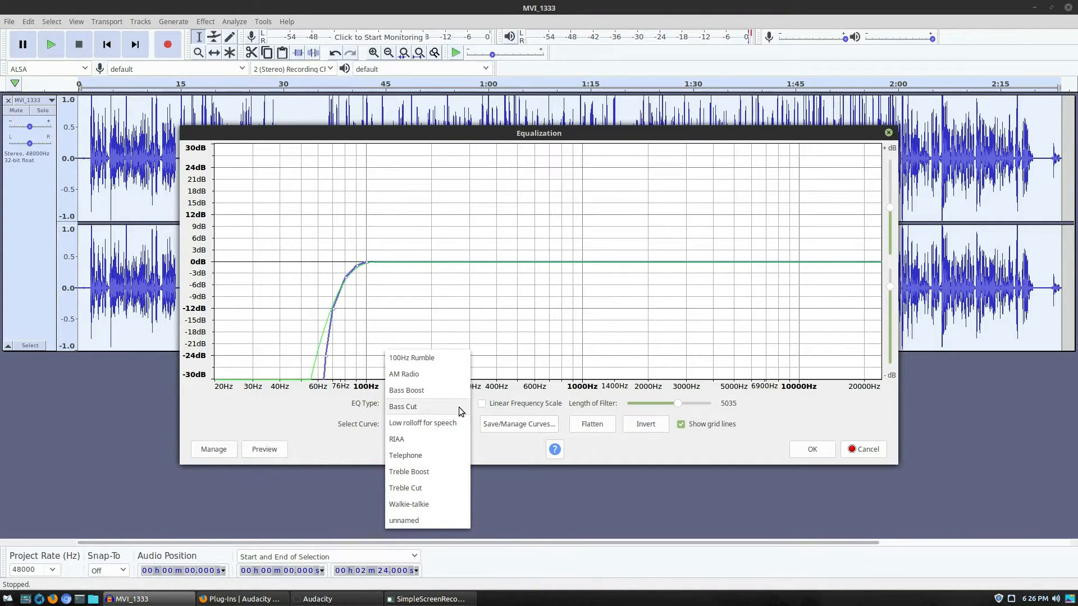
{"action": "left_click", "coordinate": [316, 464]}
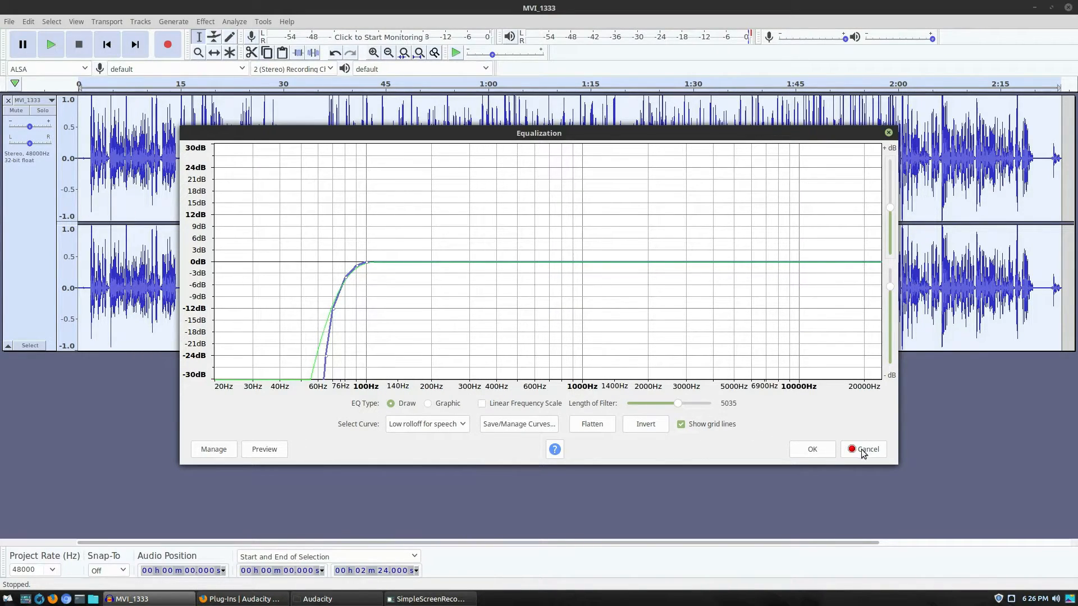
{"action": "left_click", "coordinate": [814, 452]}
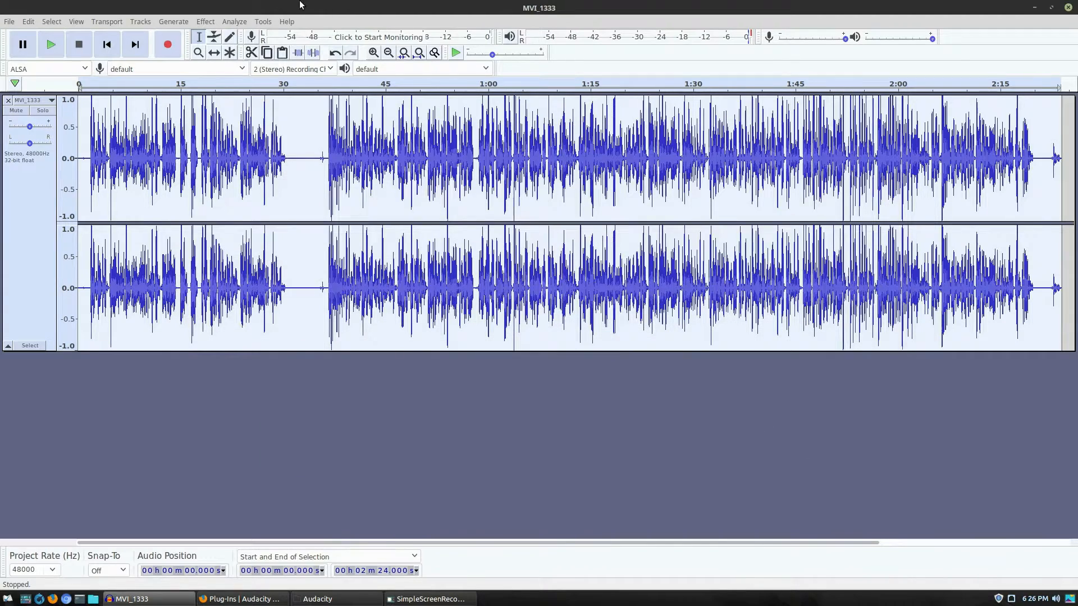
{"action": "left_click", "coordinate": [206, 23]}
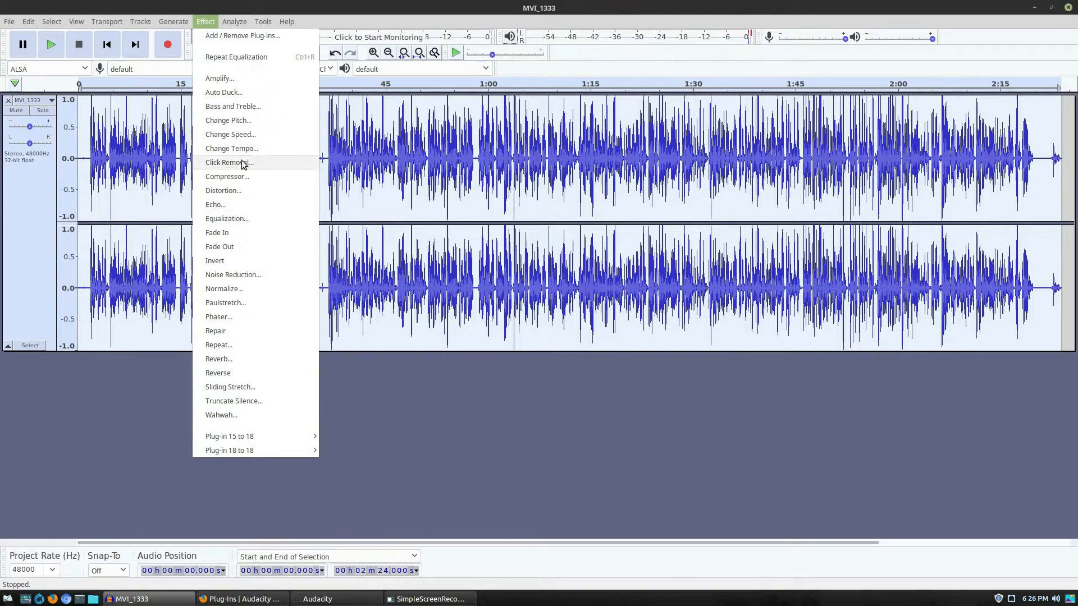
{"action": "left_click", "coordinate": [233, 275]}
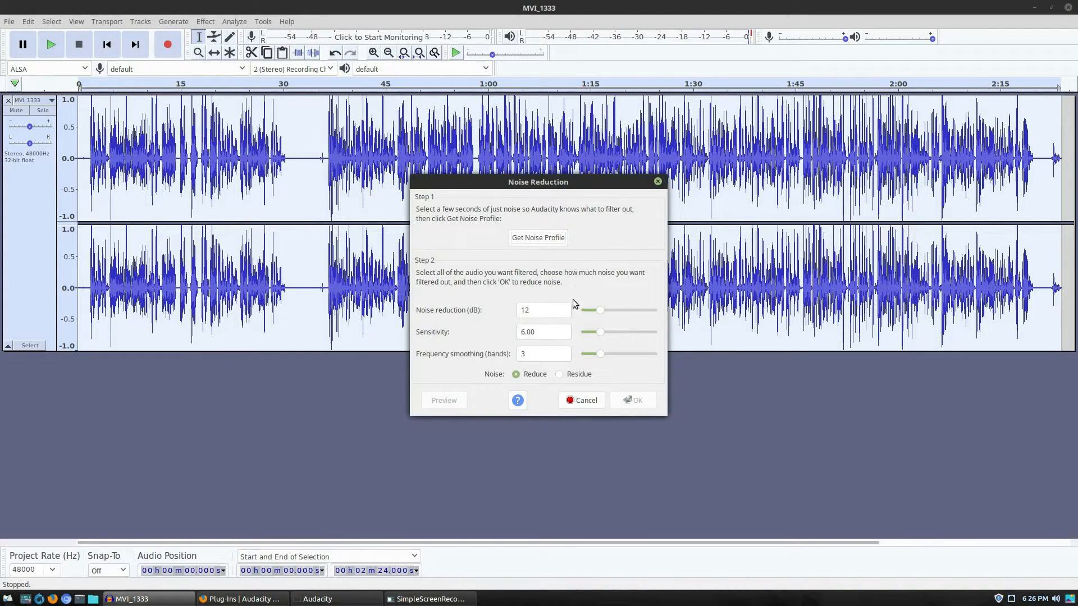
{"action": "left_click", "coordinate": [587, 400]}
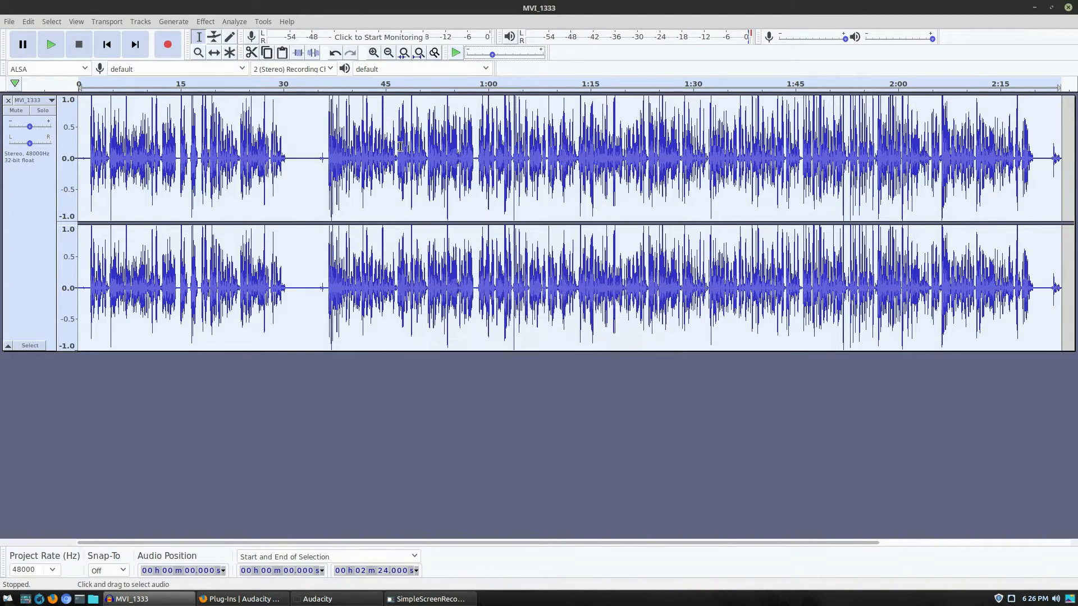
- Apply RMS Normalize to the selected recording with a target RMS level of -22 dB and the stereo channels normalized independently
{"action": "left_click", "coordinate": [178, 21]}
{"action": "mouse_move", "coordinate": [205, 21]}
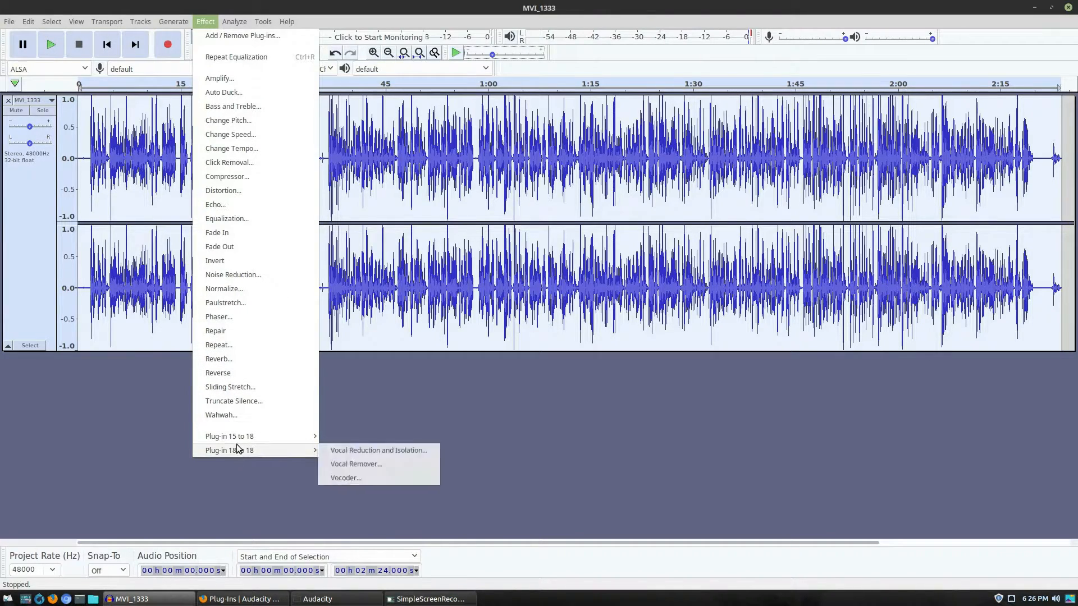
{"action": "mouse_move", "coordinate": [236, 441]}
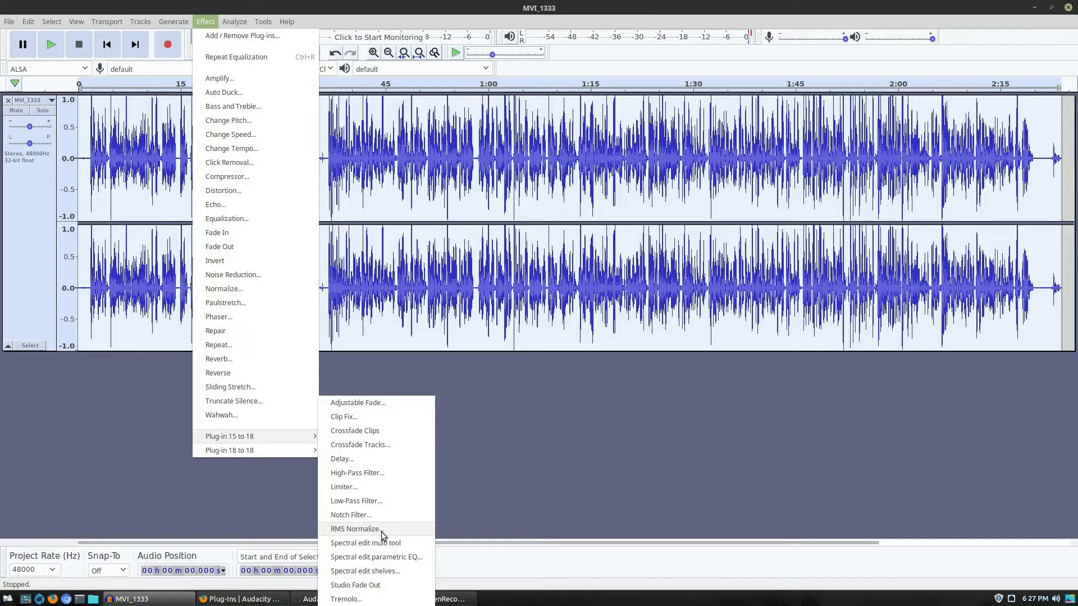
{"action": "left_click", "coordinate": [355, 529]}
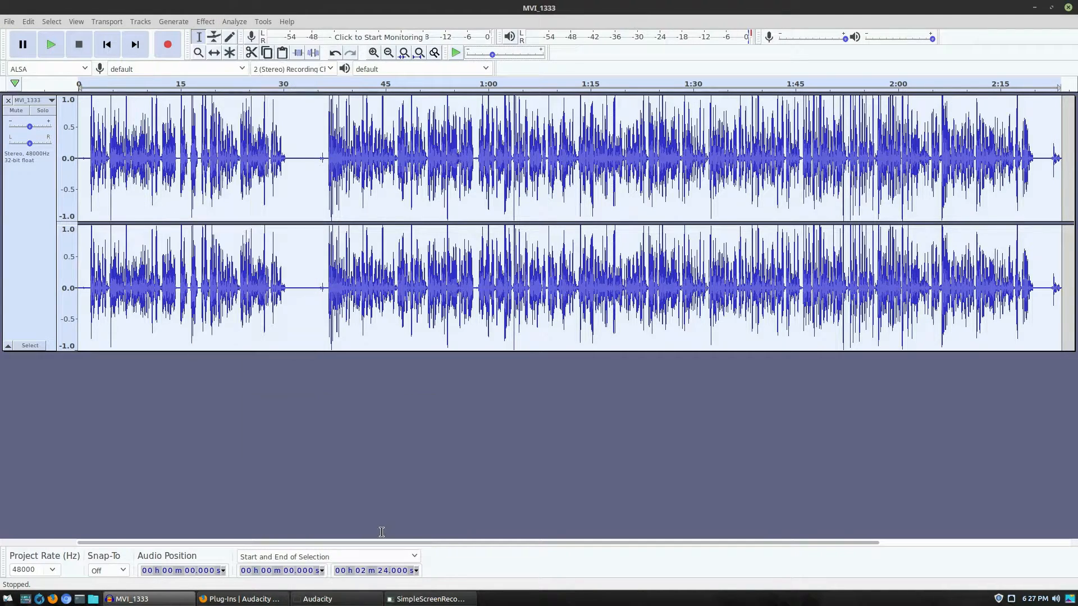
{"action": "left_click", "coordinate": [488, 274]}
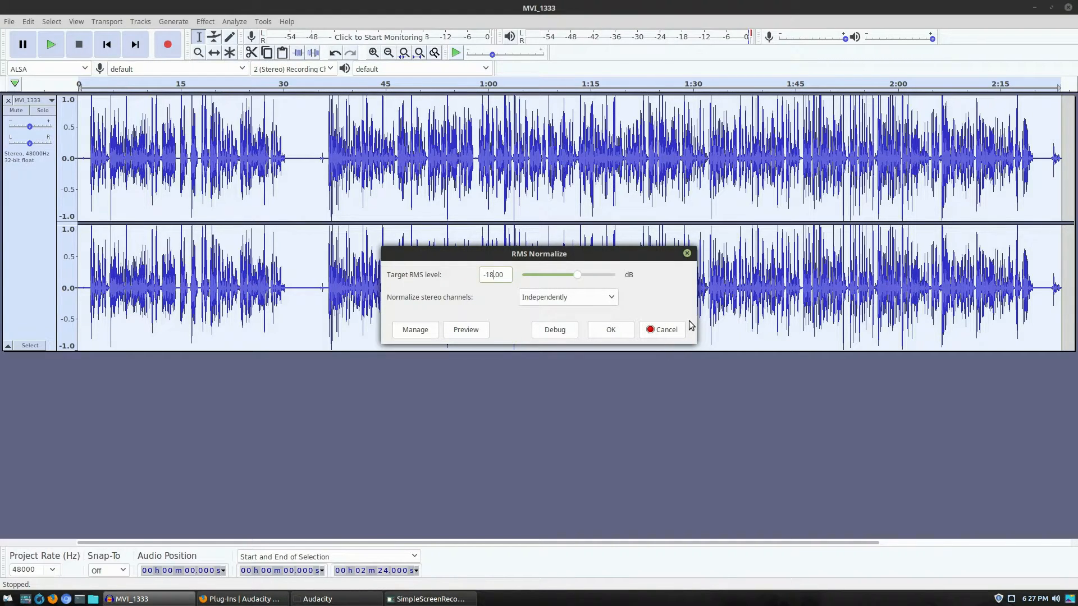
{"action": "key", "text": "BackSpace"}
{"action": "key", "text": "BackSpace"}
{"action": "type", "text": "22"}
{"action": "left_click", "coordinate": [618, 331]}
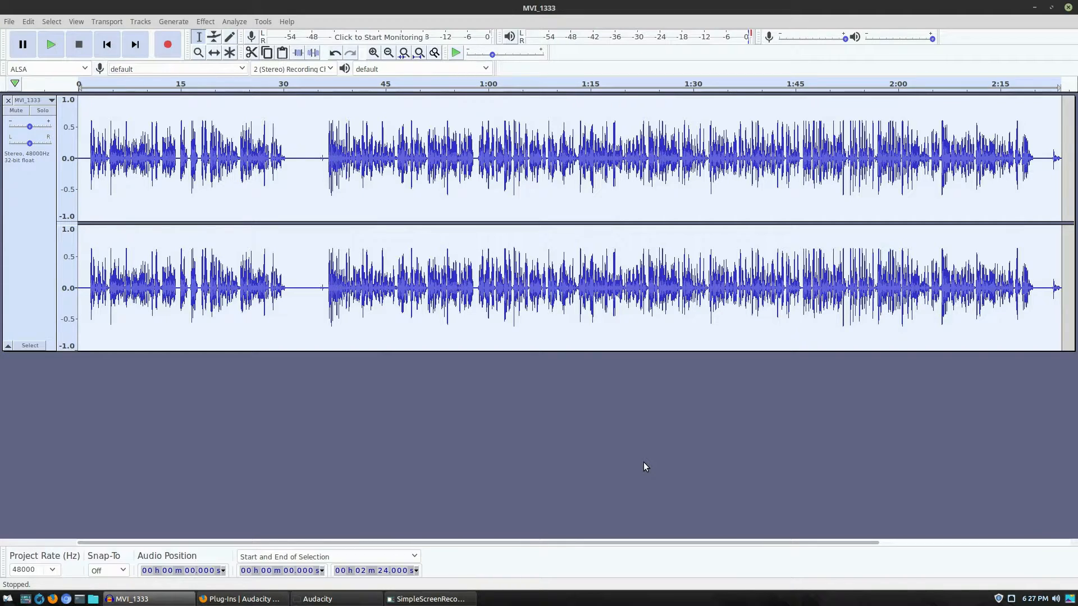
- Adjust the Limiter's limit level and apply it as a Soft Limit with 10 ms hold and no make-up gain
{"action": "left_click", "coordinate": [206, 22]}
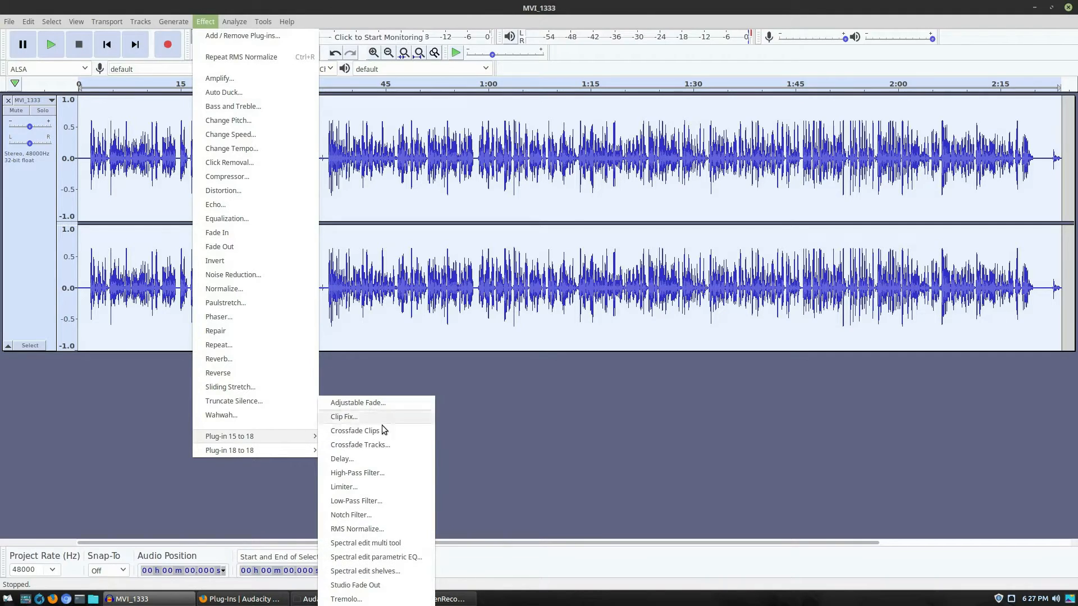
{"action": "left_click", "coordinate": [356, 487]}
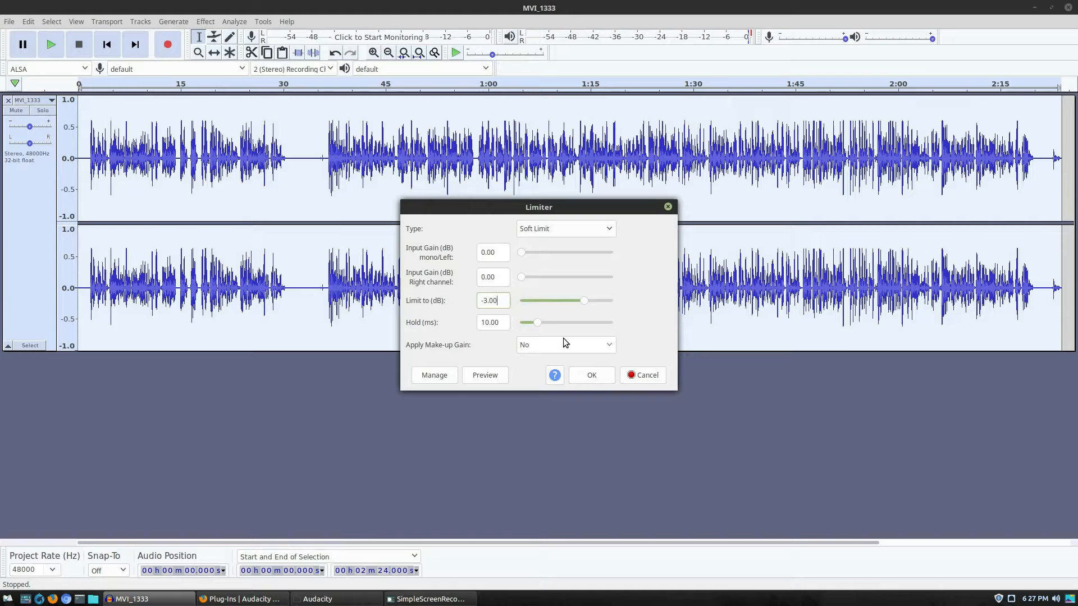
{"action": "key", "text": "BackSpace"}
{"action": "type", "text": "5"}
{"action": "left_click", "coordinate": [591, 375]}
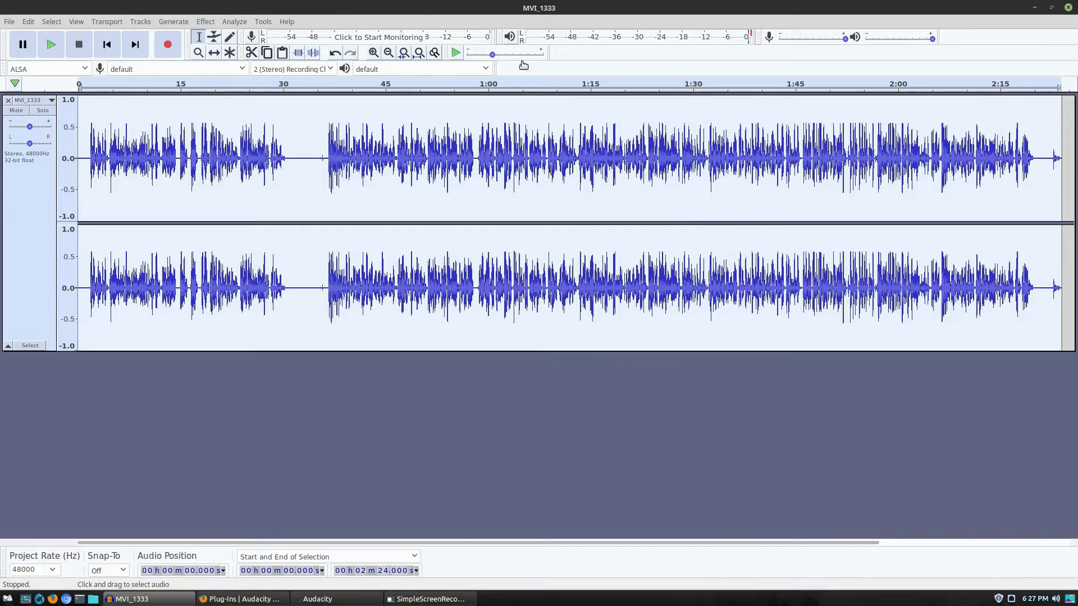
- Run ACX Check on the stereo recording and close its report
{"action": "left_click", "coordinate": [250, 22]}
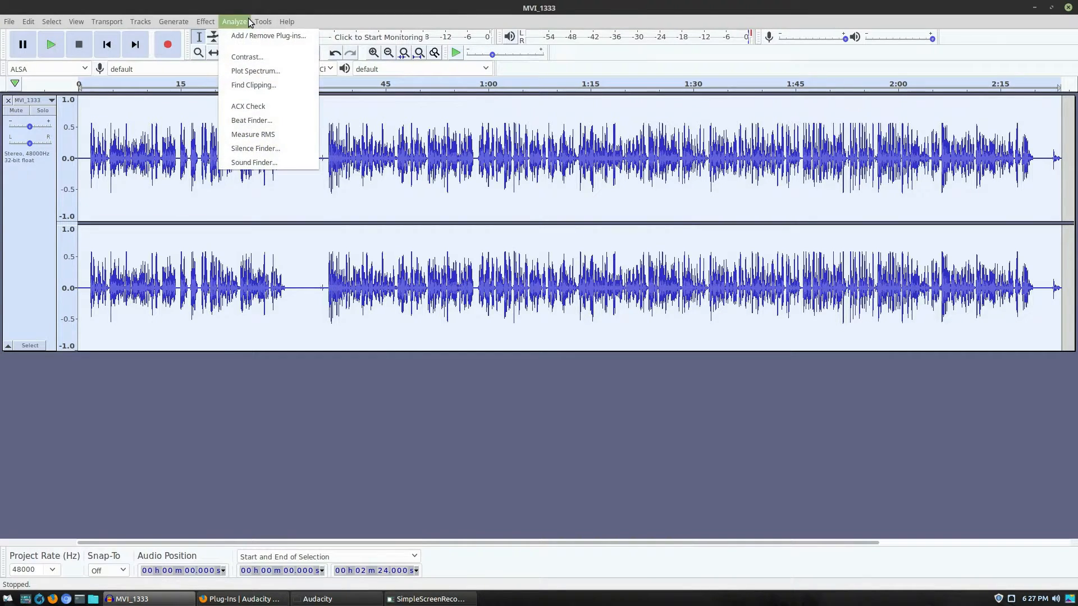
{"action": "left_click", "coordinate": [260, 109]}
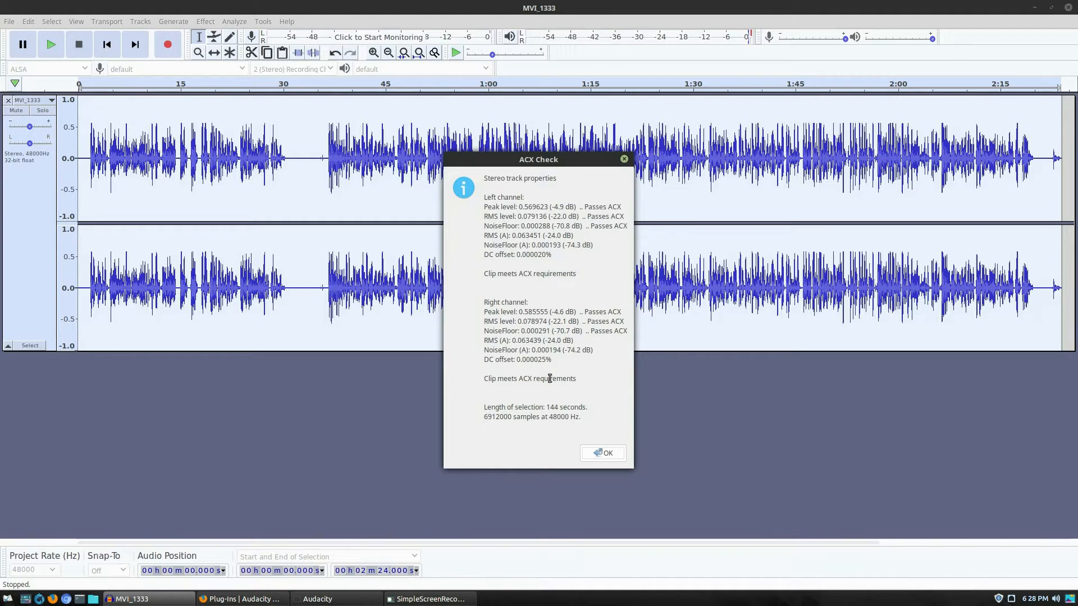
{"action": "left_click", "coordinate": [603, 453]}
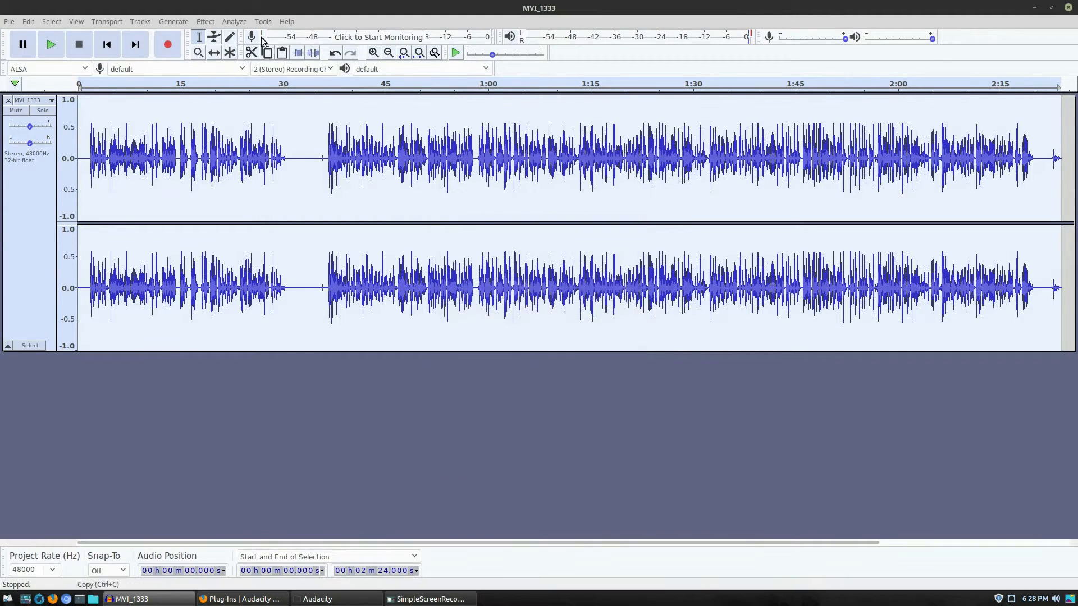
- Mix the stereo recording down to a mono track
{"action": "left_click", "coordinate": [171, 23]}
{"action": "mouse_move", "coordinate": [140, 22]}
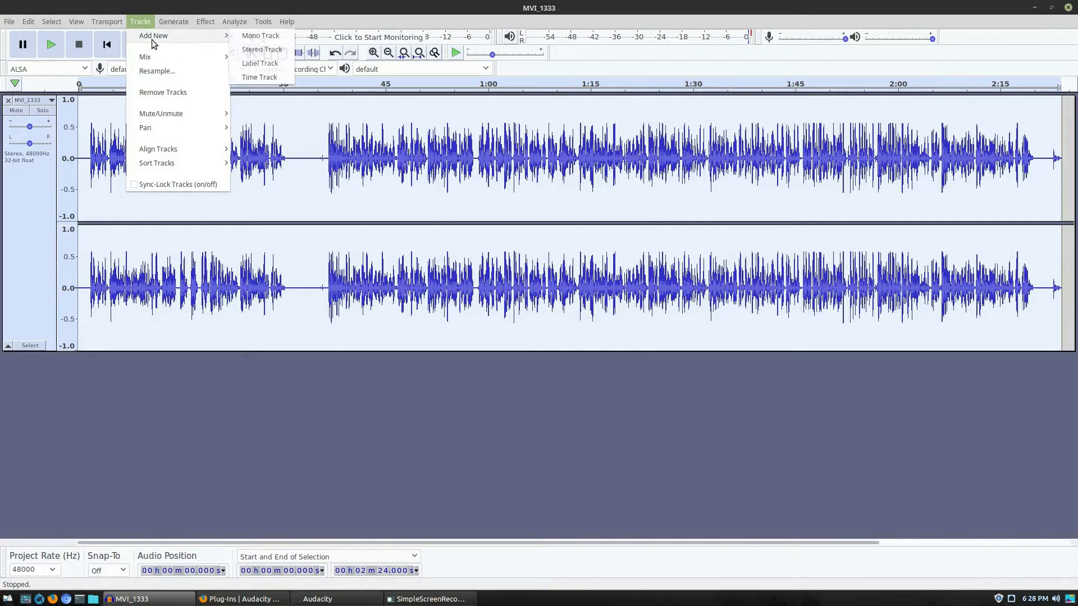
{"action": "mouse_move", "coordinate": [158, 60]}
{"action": "left_click", "coordinate": [275, 53]}
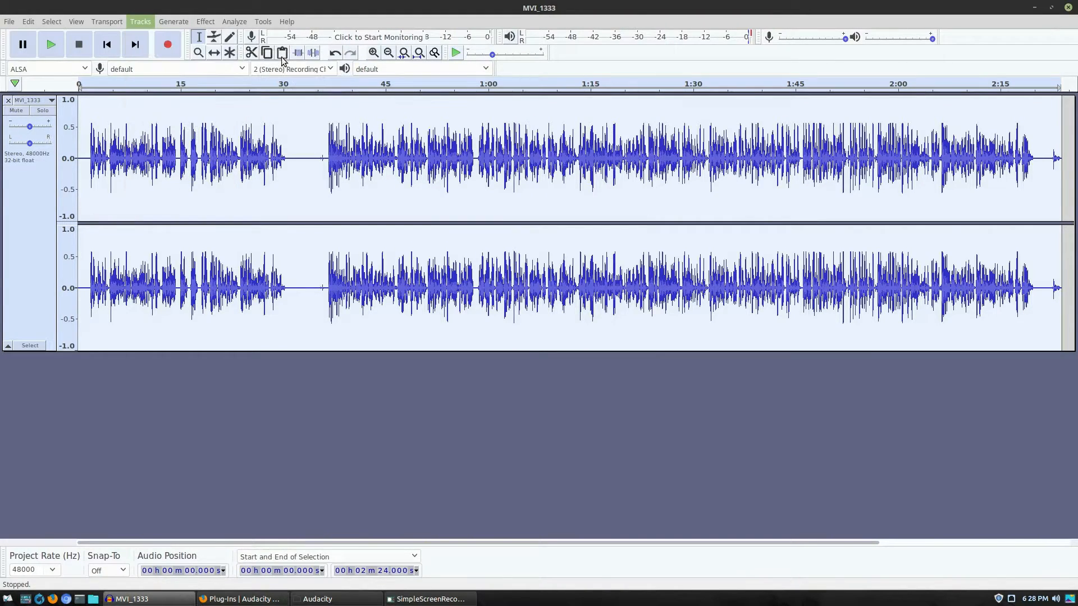
{"action": "left_click", "coordinate": [230, 37]}
- Run ACX Check on the mono track, then undo the mono mixdown
{"action": "left_click", "coordinate": [234, 22]}
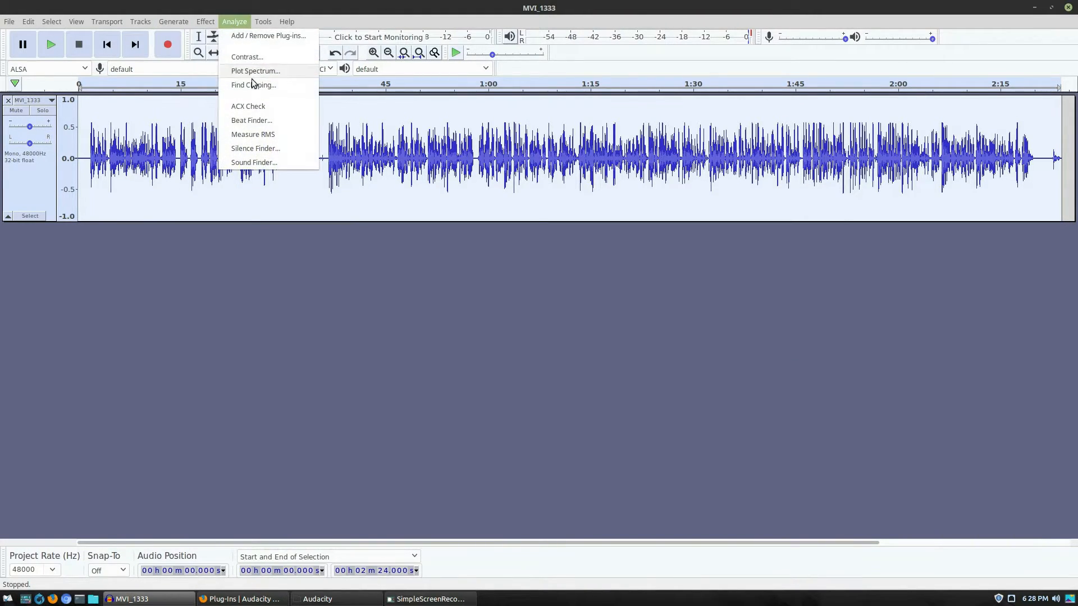
{"action": "left_click", "coordinate": [266, 112]}
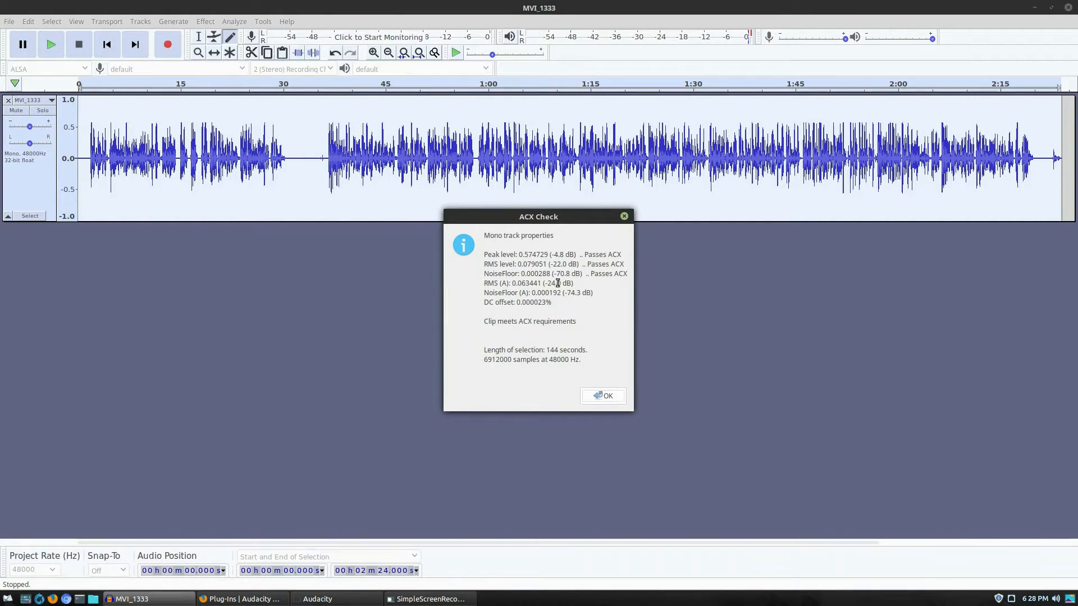
{"action": "left_click", "coordinate": [611, 395]}
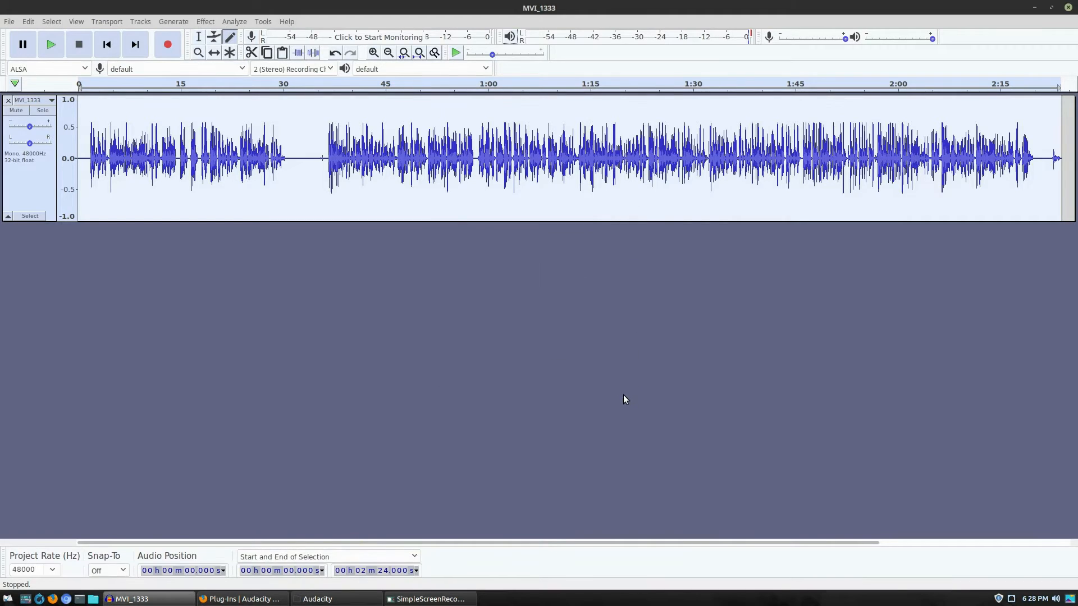
{"action": "left_click", "coordinate": [618, 412]}
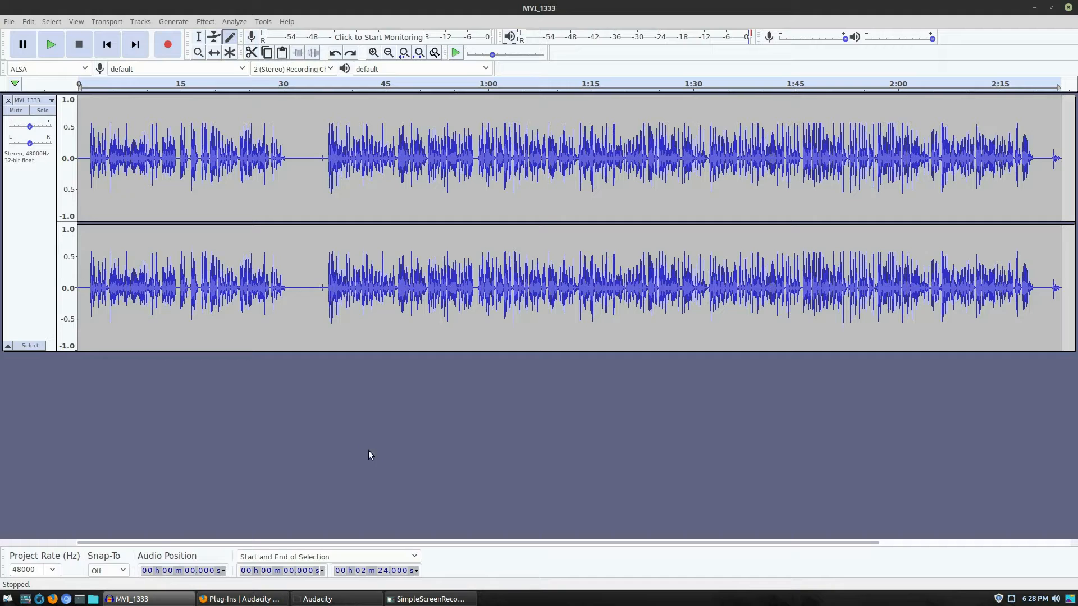
- Import Podcast-Outro.mp3 from the home/owic/Documents/audio folder as a second track below the voice recording
{"action": "left_click", "coordinate": [94, 599]}
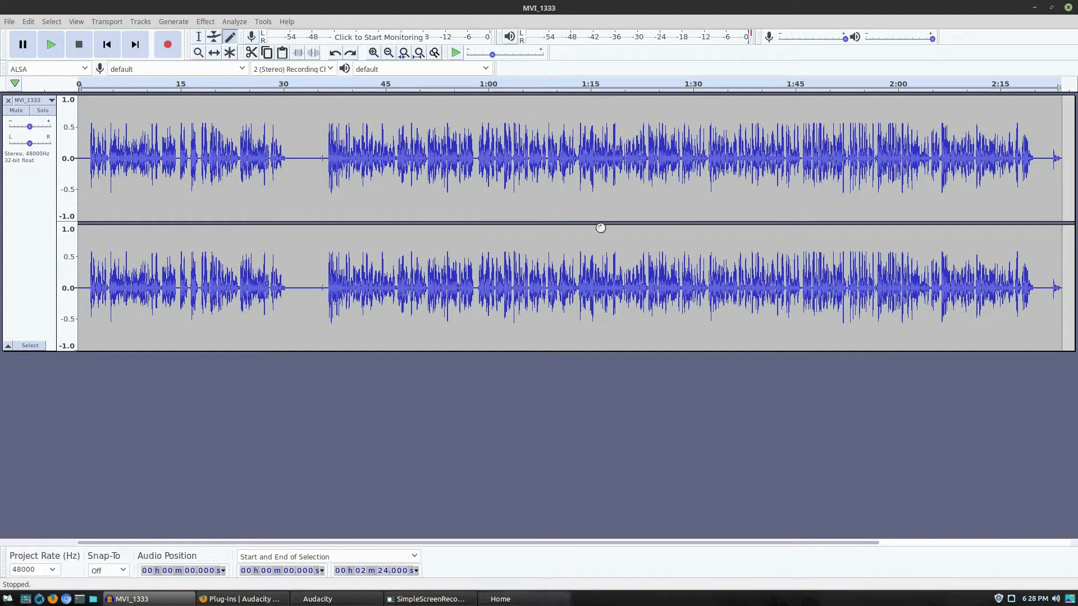
{"action": "left_click", "coordinate": [348, 330]}
{"action": "left_click", "coordinate": [529, 272]}
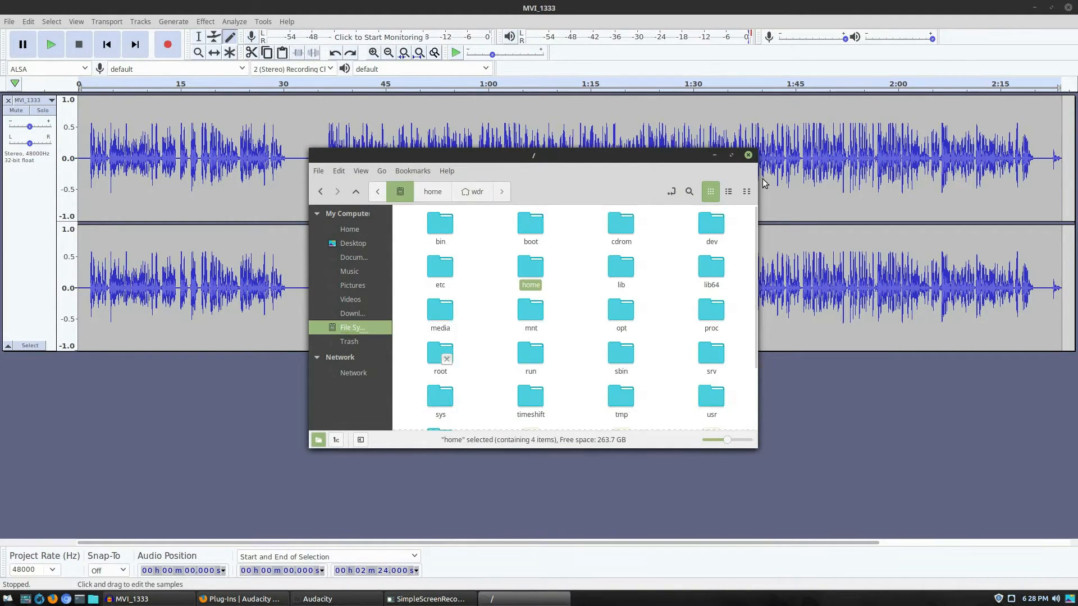
{"action": "double_click", "coordinate": [530, 273]}
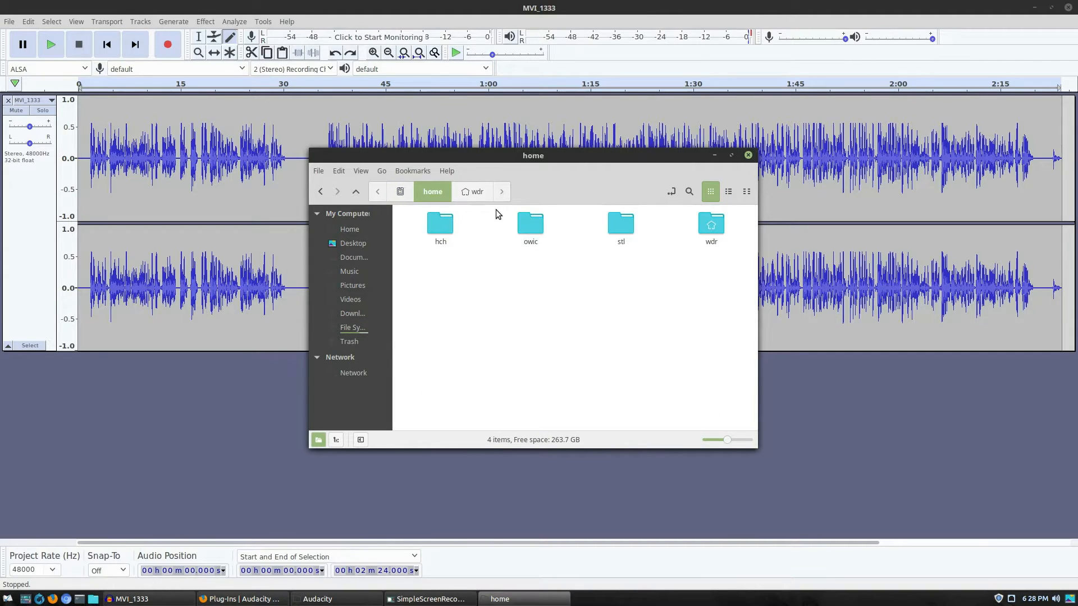
{"action": "double_click", "coordinate": [530, 224]}
{"action": "double_click", "coordinate": [528, 225]}
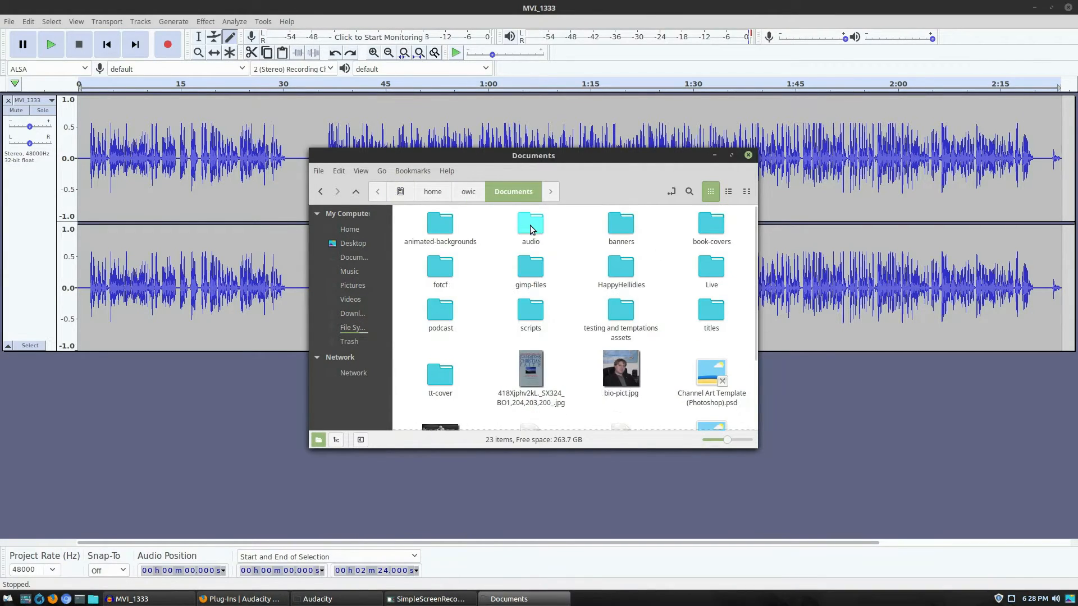
{"action": "double_click", "coordinate": [528, 226]}
{"action": "left_click_drag", "start_coordinate": [530, 230], "coordinate": [225, 464]}
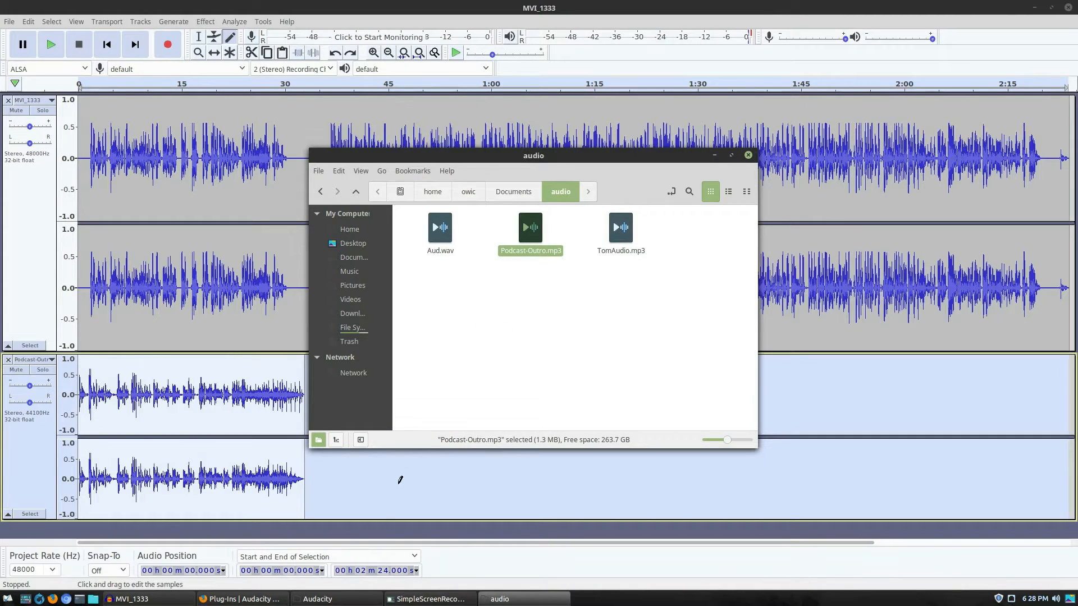
{"action": "left_click", "coordinate": [294, 290]}
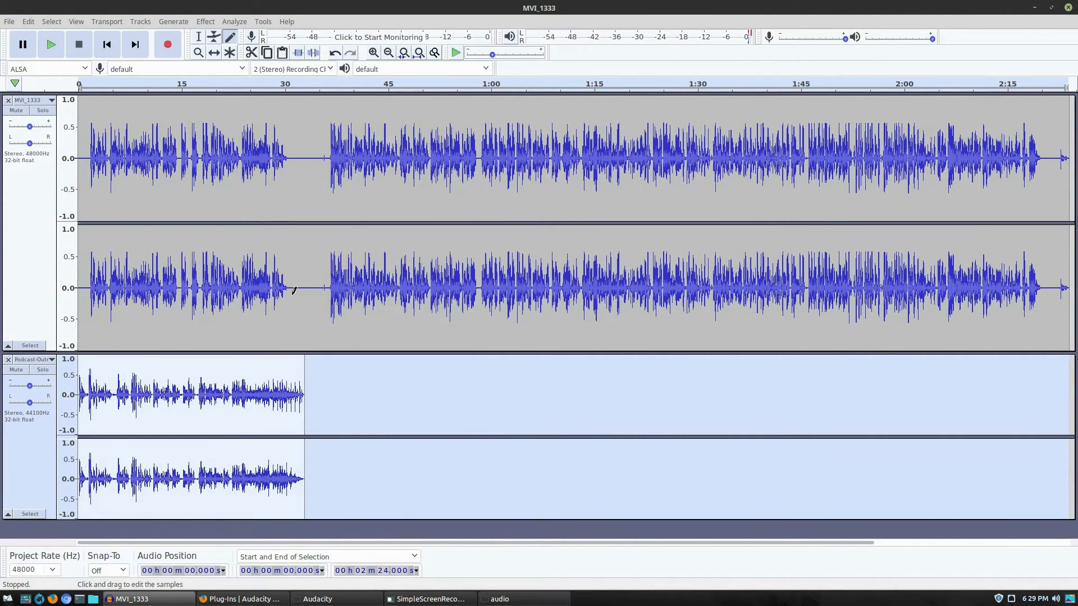
- Examine the waveforms of the voice recording and the podcast outro at different zoom levels
{"action": "key", "text": "ctrl+3"}
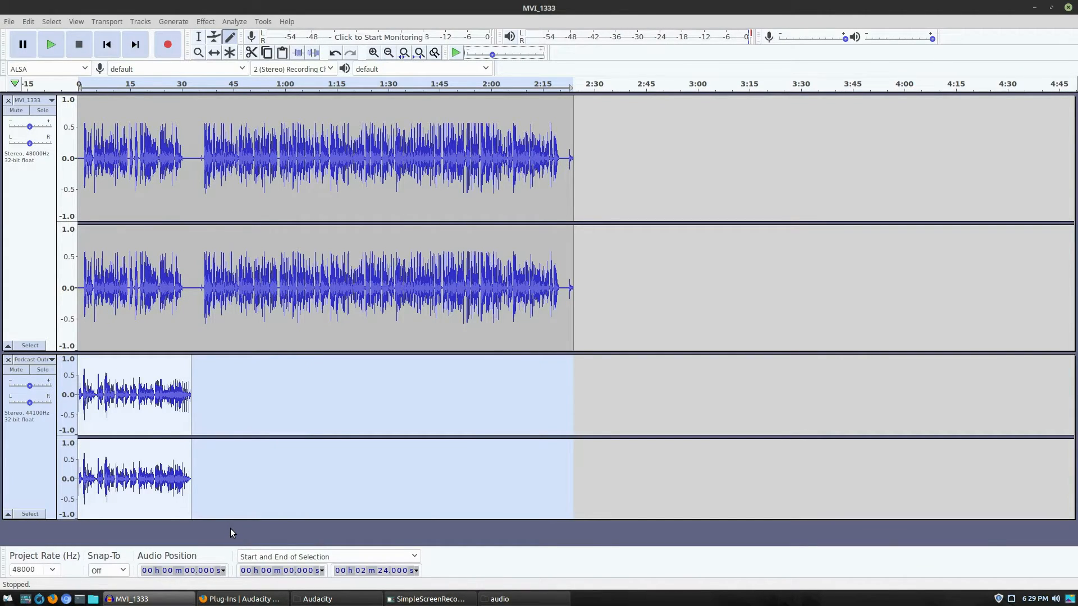
{"action": "scroll", "coordinate": [640, 396], "scroll_direction": "down", "scroll_amount": 3}
{"action": "scroll", "coordinate": [645, 393], "scroll_direction": "up", "scroll_amount": 9}
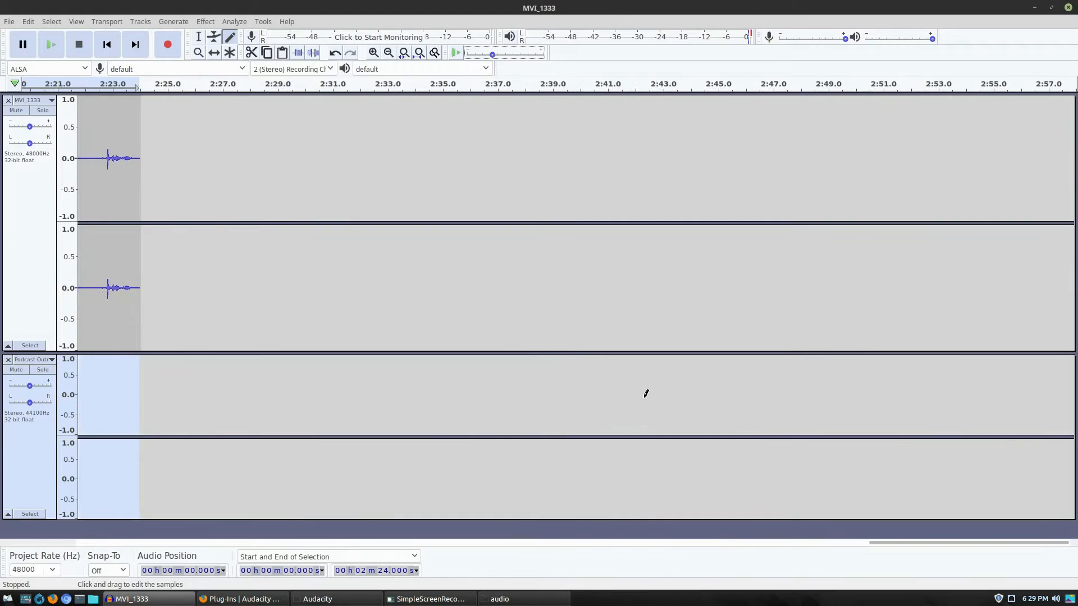
{"action": "left_click_drag", "start_coordinate": [1049, 542], "coordinate": [1, 541]}
{"action": "scroll", "coordinate": [421, 382], "scroll_direction": "down", "scroll_amount": 1}
{"action": "scroll", "coordinate": [421, 382], "scroll_direction": "down", "scroll_amount": 4}
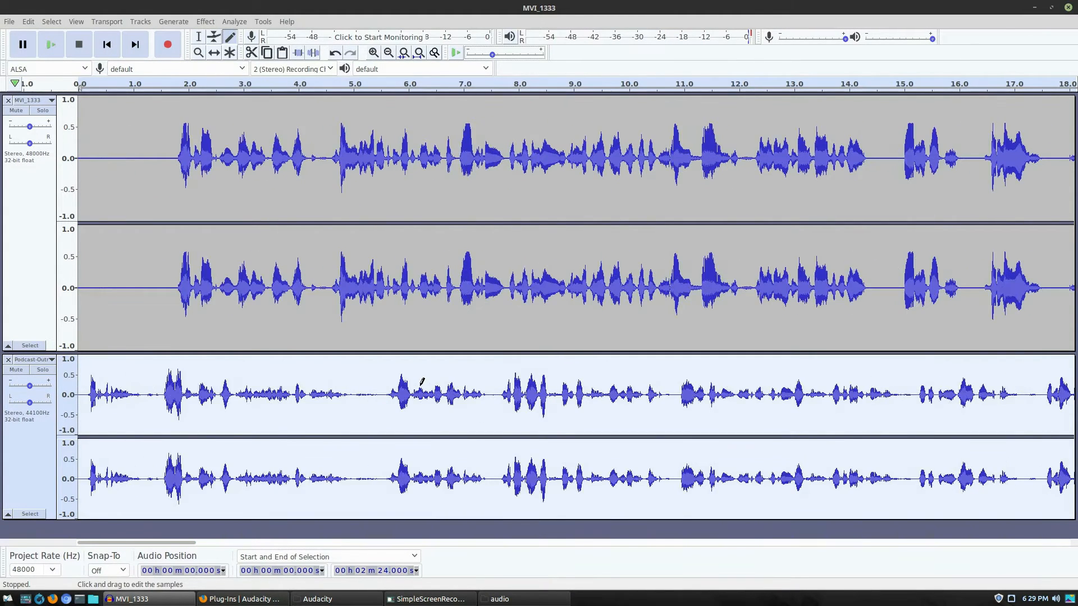
{"action": "scroll", "coordinate": [421, 381], "scroll_direction": "down", "scroll_amount": 1}
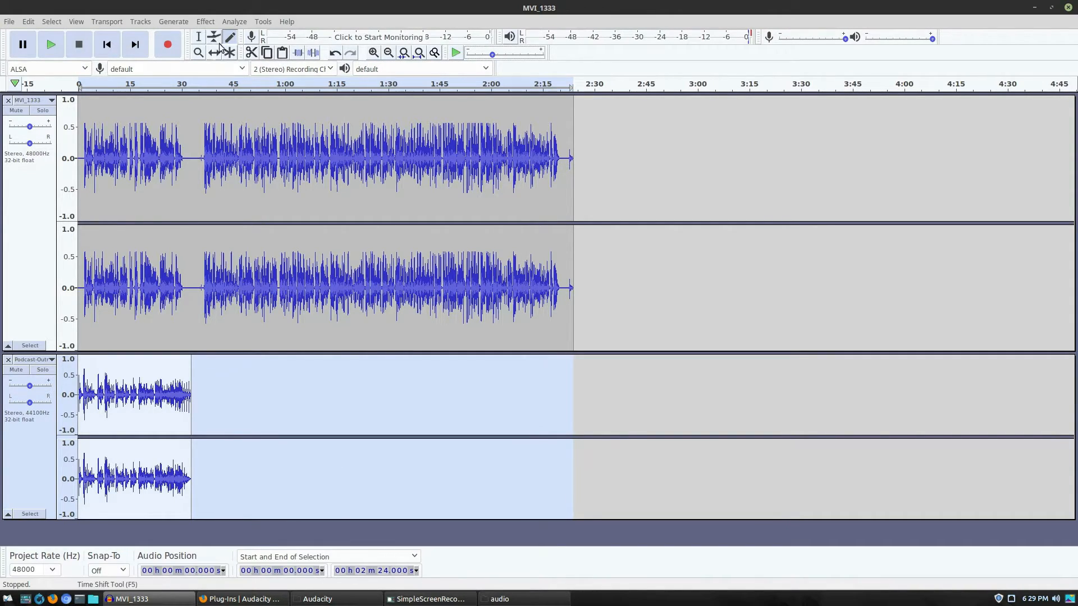
- Select the quiet gap from about 0:31 to 0:39 in the voice recording, and place the cursor at about 33.5 s
{"action": "left_click", "coordinate": [198, 37]}
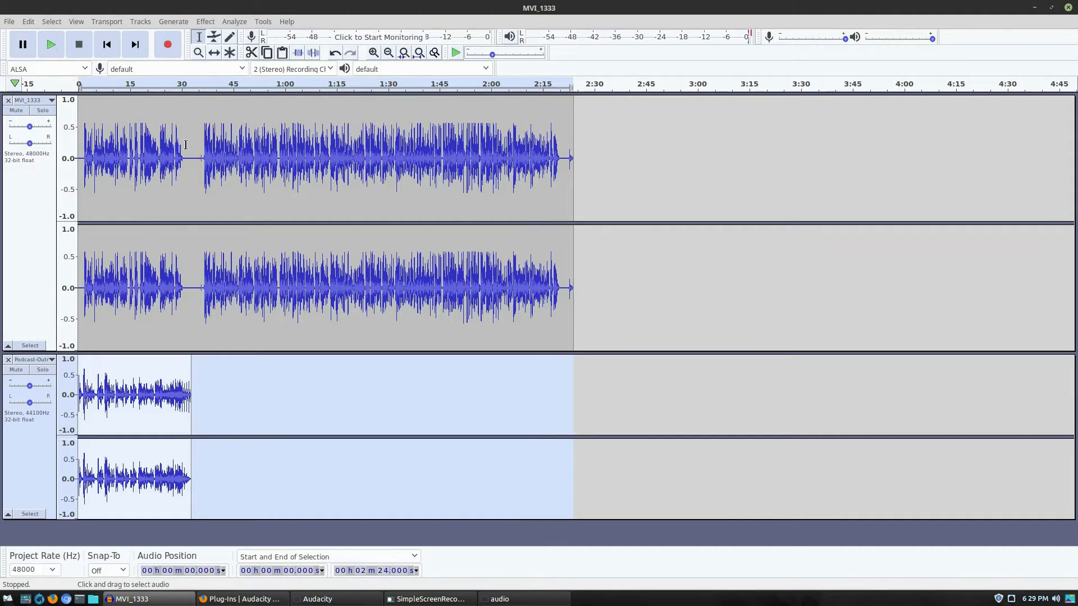
{"action": "left_click_drag", "start_coordinate": [186, 146], "coordinate": [215, 147]}
{"action": "left_click", "coordinate": [194, 130]}
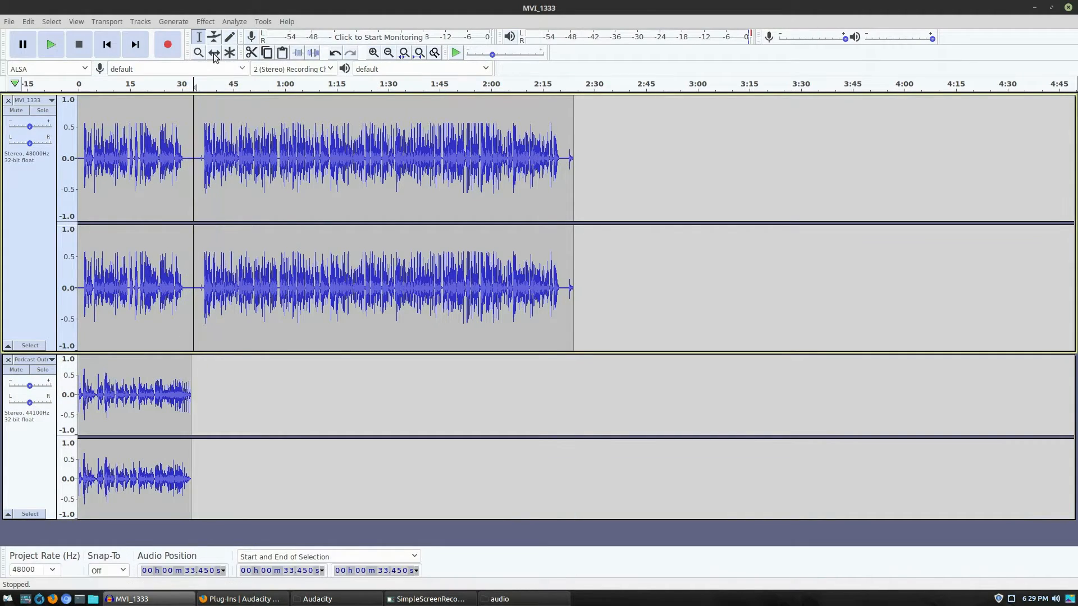
- Try a volume envelope point at about 0:41 on the voice recording, and undo both the envelope edit and the outro import
{"action": "left_click", "coordinate": [213, 37]}
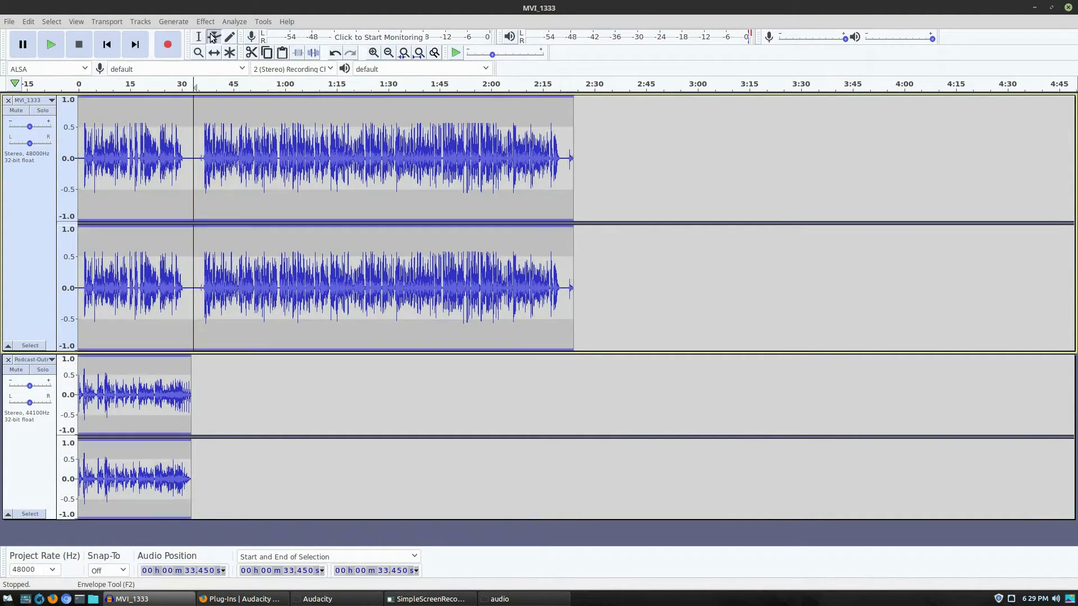
{"action": "left_click_drag", "start_coordinate": [210, 138], "coordinate": [217, 99]}
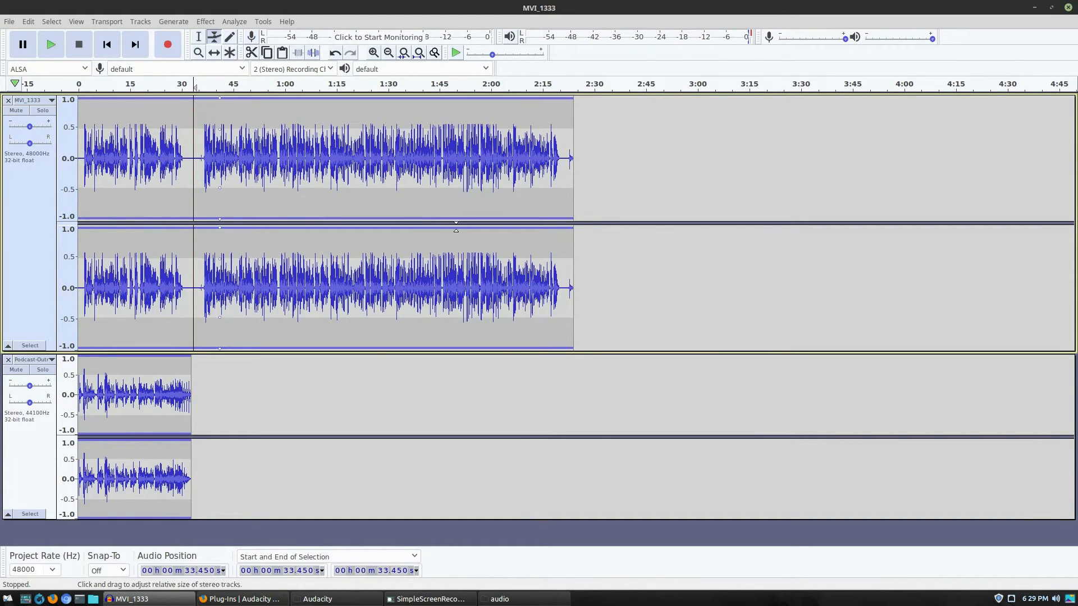
{"action": "key", "text": "ctrl+z"}
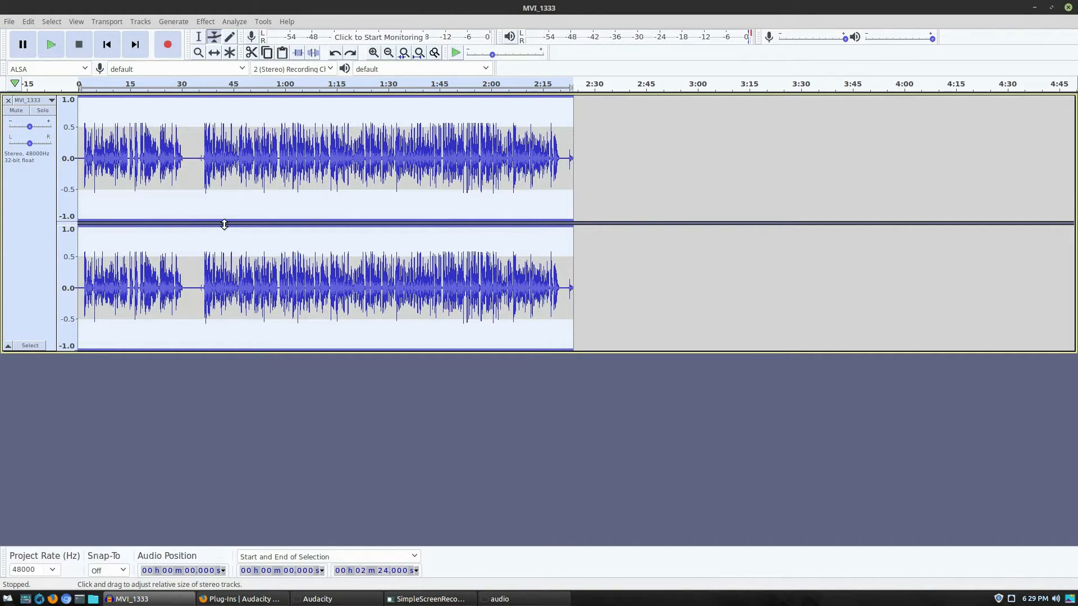
- Import Podcast-Outro.mp3 from the audio folder as a second track and activate the Selection tool
{"action": "left_click", "coordinate": [497, 599]}
{"action": "left_click_drag", "start_coordinate": [525, 235], "coordinate": [191, 483]}
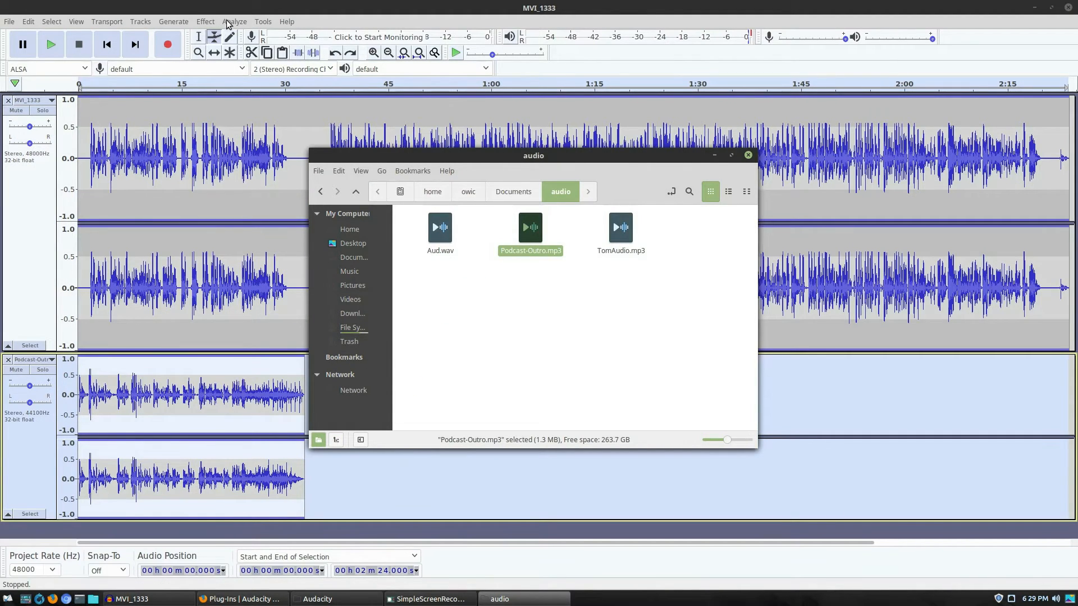
{"action": "left_click", "coordinate": [200, 38]}
{"action": "left_click", "coordinate": [199, 37]}
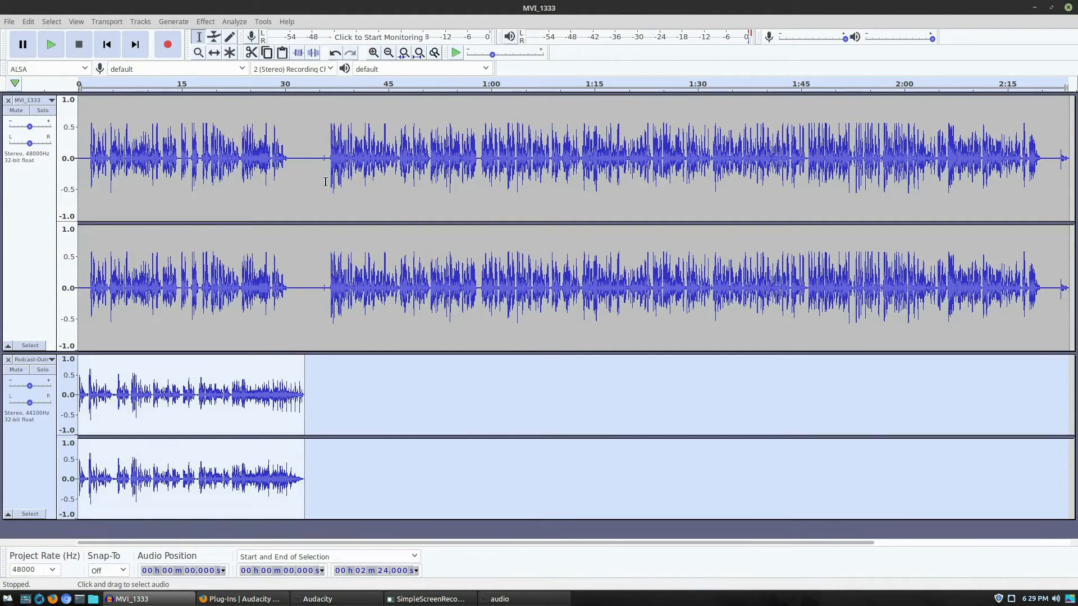
- Redraw three neighbouring samples near 34.7216 s in the voice recording's left channel with the Draw tool, the first two to about 0.45 and -0.5
{"action": "left_click", "coordinate": [229, 38]}
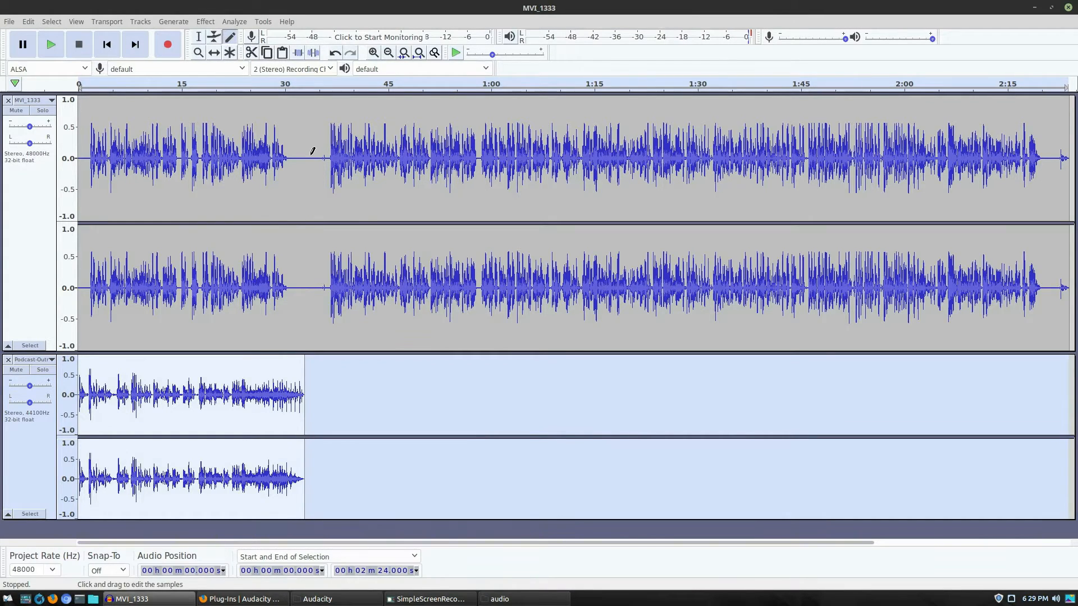
{"action": "scroll", "coordinate": [312, 151], "scroll_direction": "up", "scroll_amount": 2, "text": "ctrl"}
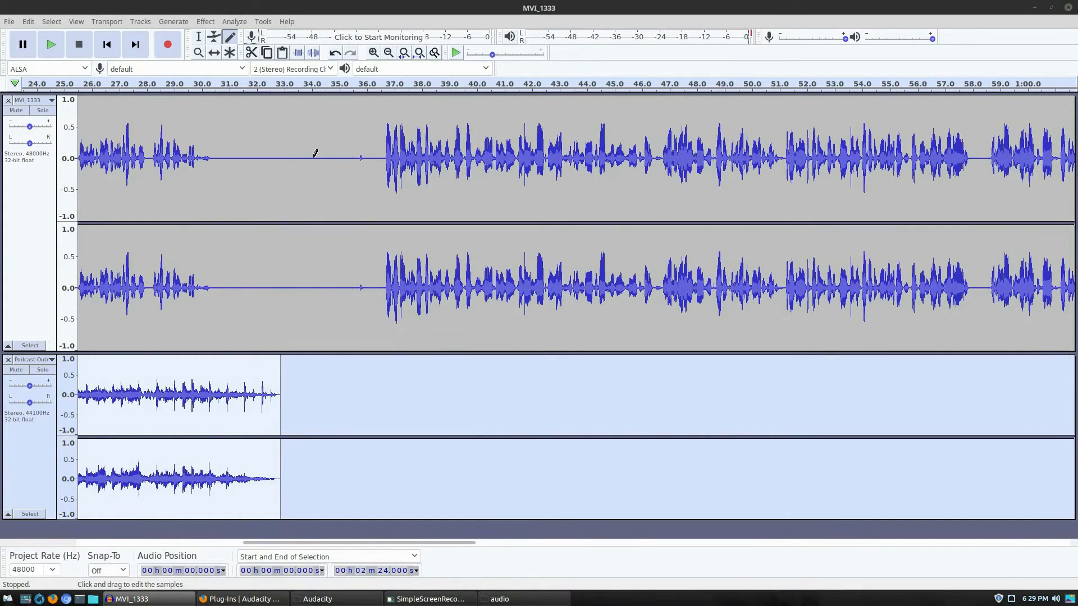
{"action": "left_click", "coordinate": [315, 153]}
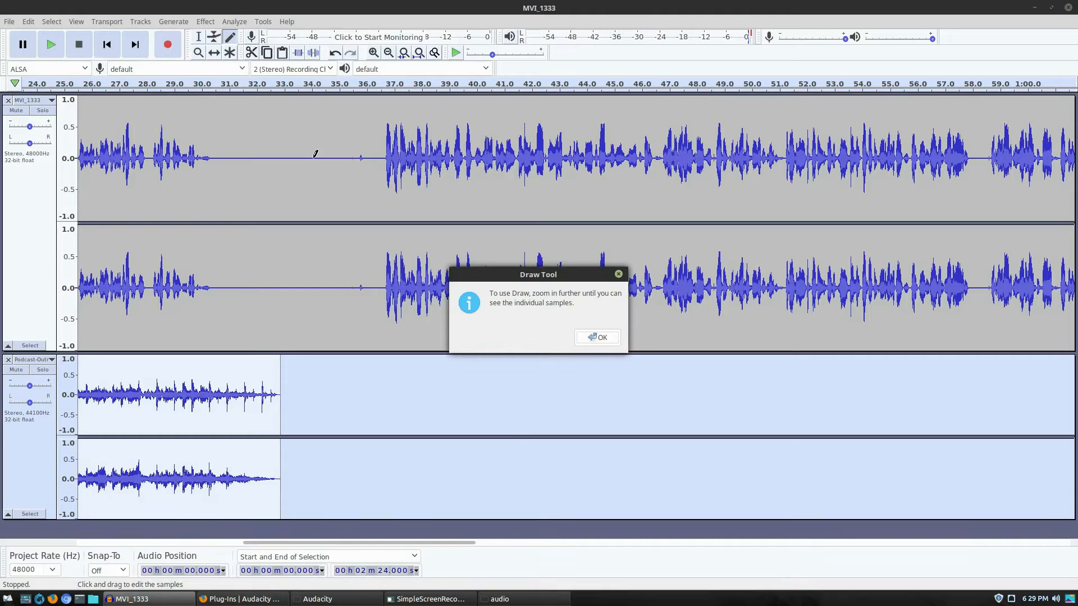
{"action": "left_click", "coordinate": [604, 340]}
{"action": "scroll", "coordinate": [337, 163], "scroll_direction": "up", "scroll_amount": 15, "text": "ctrl"}
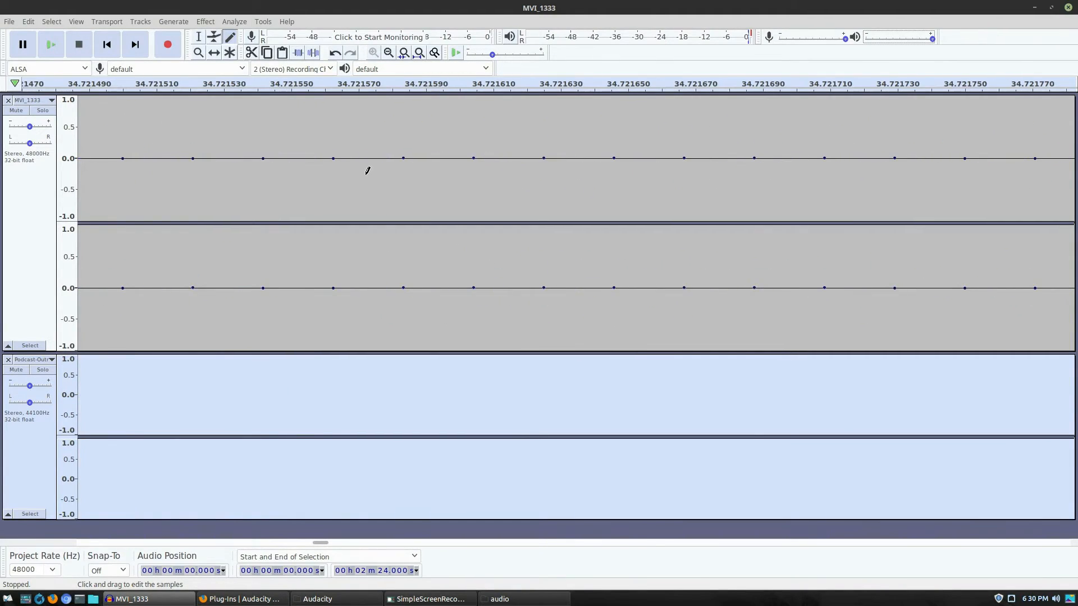
{"action": "mouse_move", "coordinate": [404, 157]}
{"action": "left_mouse_down"}
{"action": "mouse_move", "coordinate": [410, 115]}
{"action": "mouse_move", "coordinate": [418, 130]}
{"action": "left_mouse_up"}
{"action": "left_click_drag", "start_coordinate": [475, 157], "coordinate": [473, 190]}
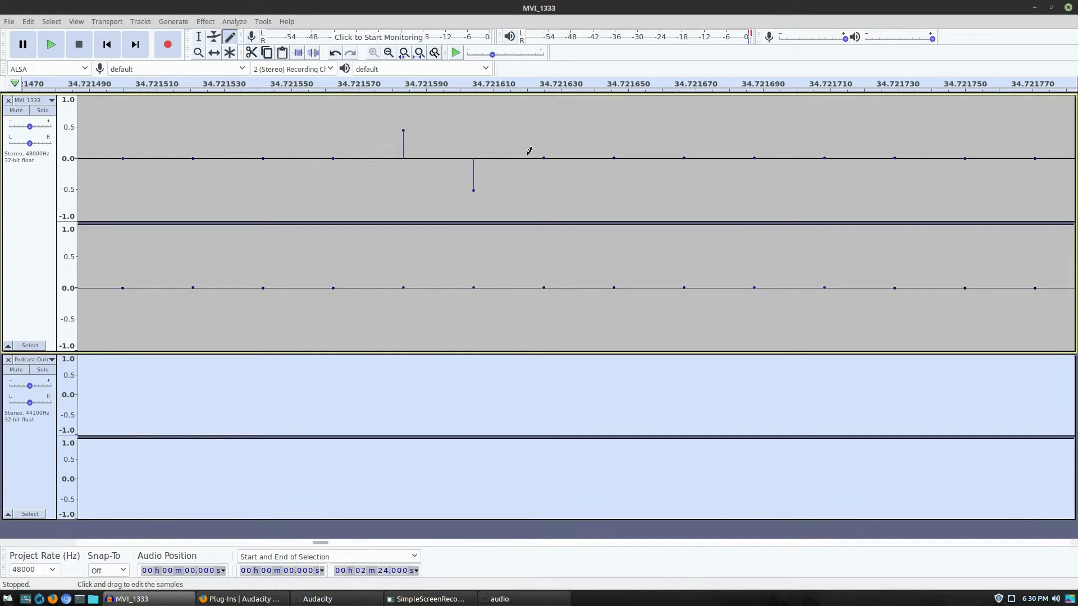
{"action": "left_click_drag", "start_coordinate": [544, 158], "coordinate": [567, 228]}
- Undo the drawn samples and the import of the podcast outro
{"action": "key", "text": "ctrl+z"}
{"action": "key", "text": "ctrl+z"}
{"action": "key", "text": "ctrl+z"}
{"action": "key", "text": "ctrl+z"}
{"action": "scroll", "coordinate": [521, 260], "scroll_direction": "down", "scroll_amount": 19}
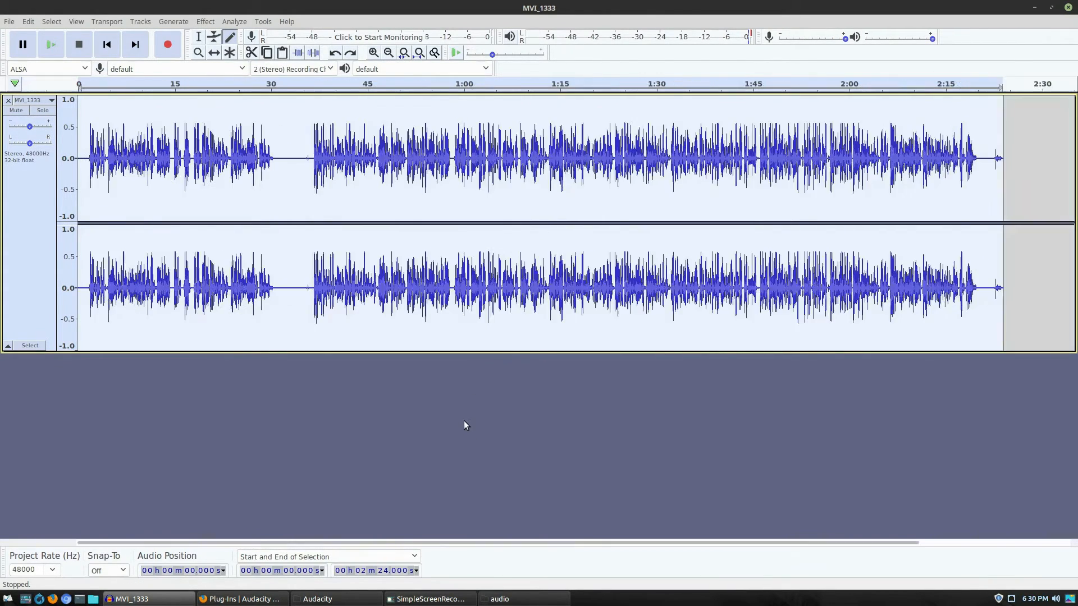
{"action": "scroll", "coordinate": [463, 420], "scroll_direction": "down", "scroll_amount": 1}
- Import Podcast-Outro.mp3 from the audio folder and move its clip into the voice recording's track so it starts at 2:24
{"action": "left_click", "coordinate": [494, 598]}
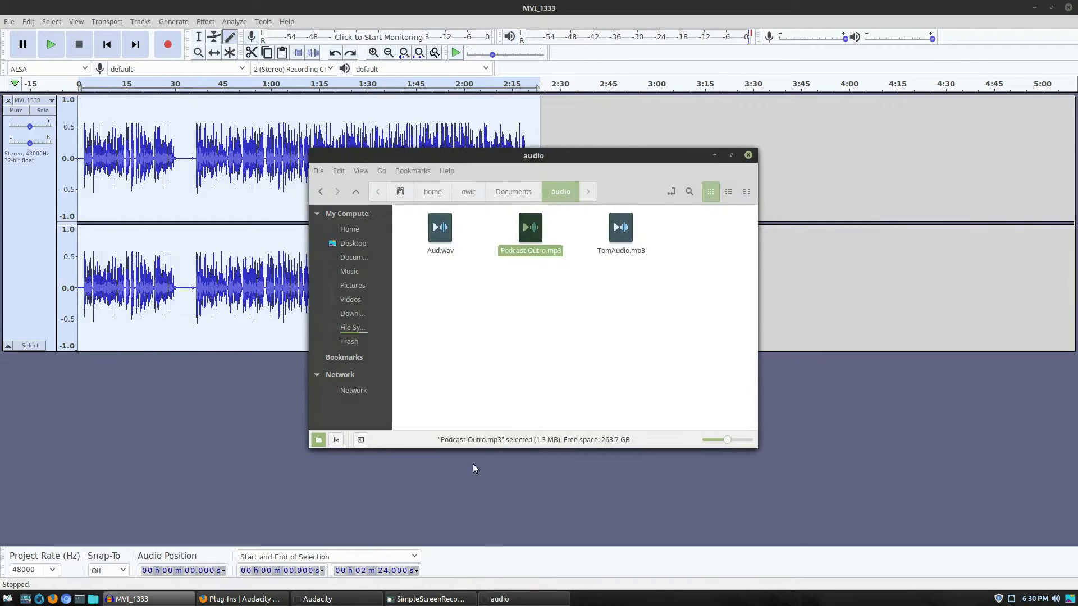
{"action": "left_click_drag", "start_coordinate": [529, 230], "coordinate": [213, 462]}
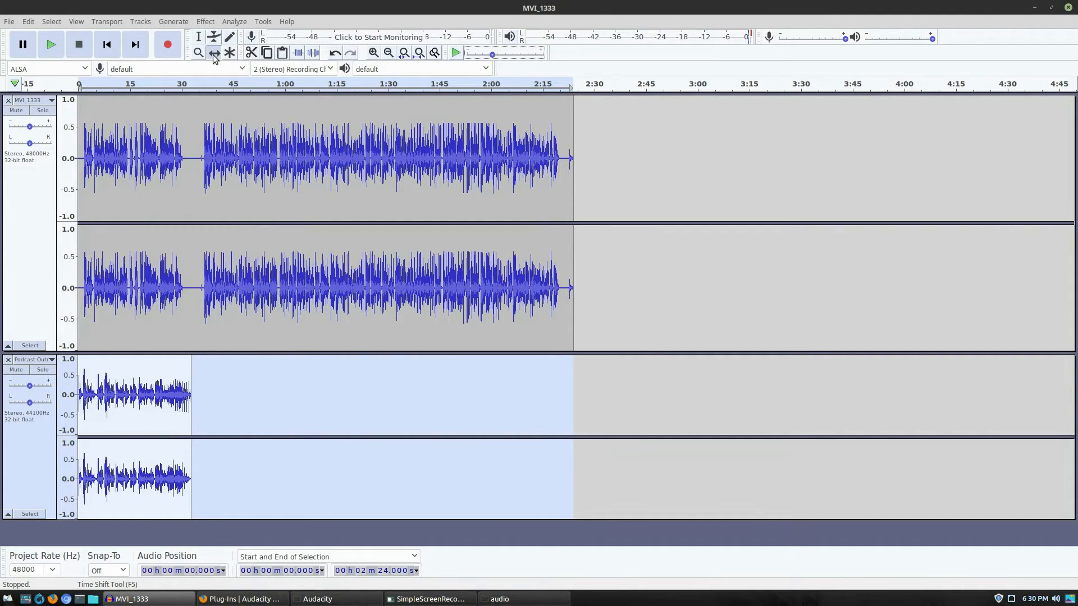
{"action": "left_click_drag", "start_coordinate": [231, 394], "coordinate": [725, 219]}
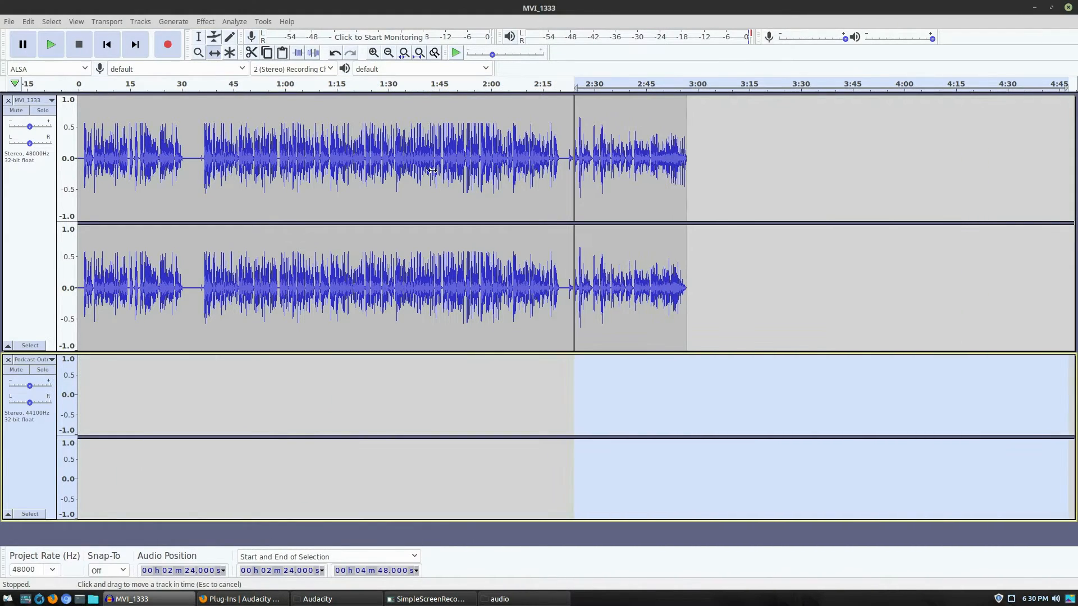
- Remove the emptied Podcast-Outro track, and play the transition into the outro from about 2:22
{"action": "left_click", "coordinate": [9, 360]}
{"action": "left_click", "coordinate": [199, 36]}
{"action": "left_click", "coordinate": [567, 149]}
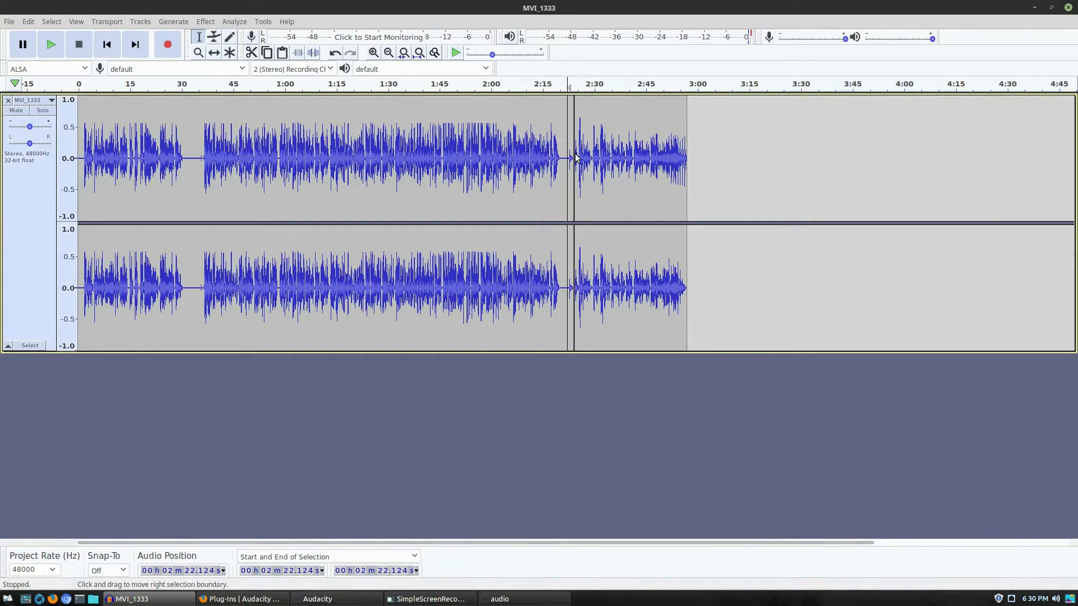
{"action": "key", "text": "space"}
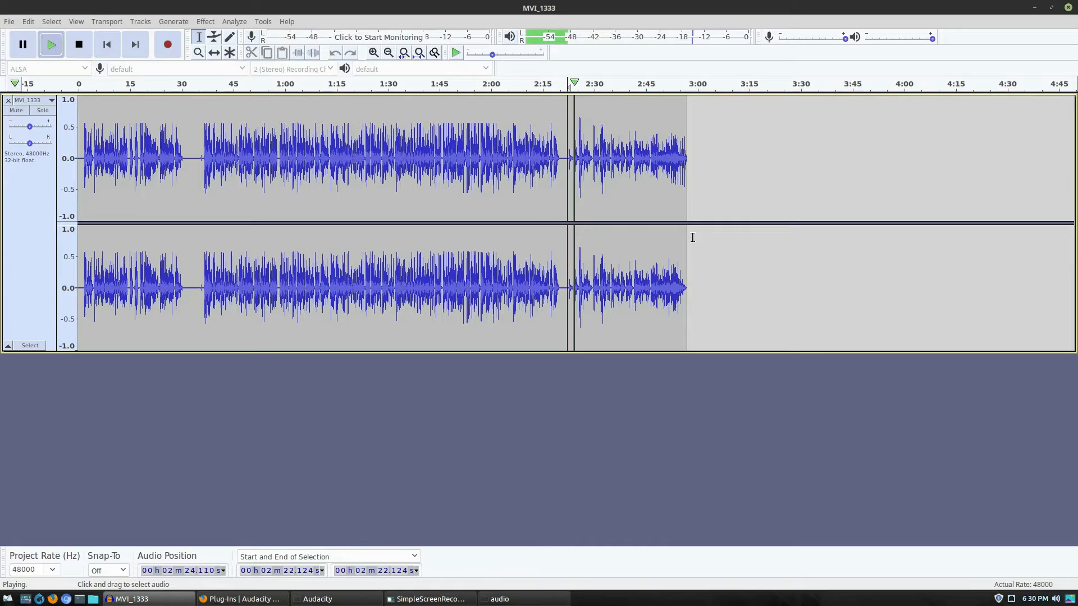
{"action": "key", "text": "space"}
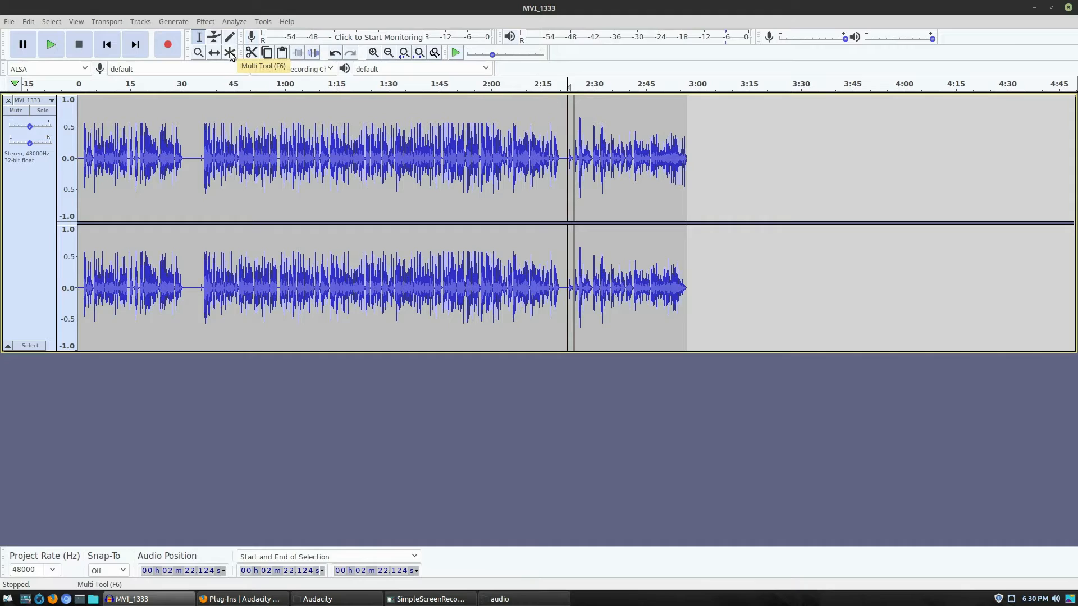
- Examine the middle of the combined track at different zoom levels, and fit the whole project to the window width
{"action": "left_click", "coordinate": [198, 52]}
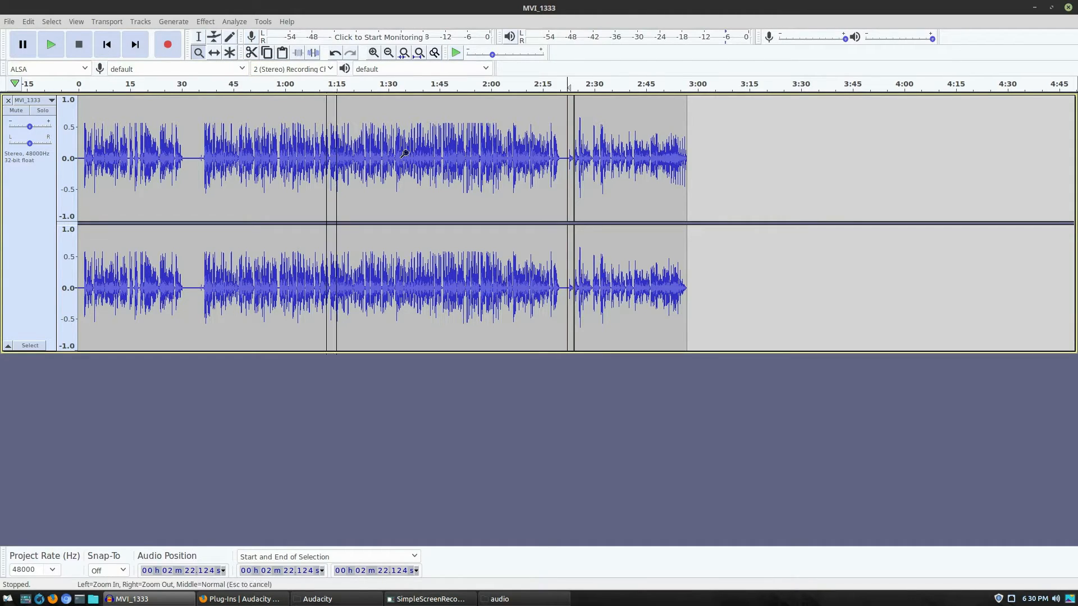
{"action": "left_click_drag", "start_coordinate": [445, 142], "coordinate": [444, 143]}
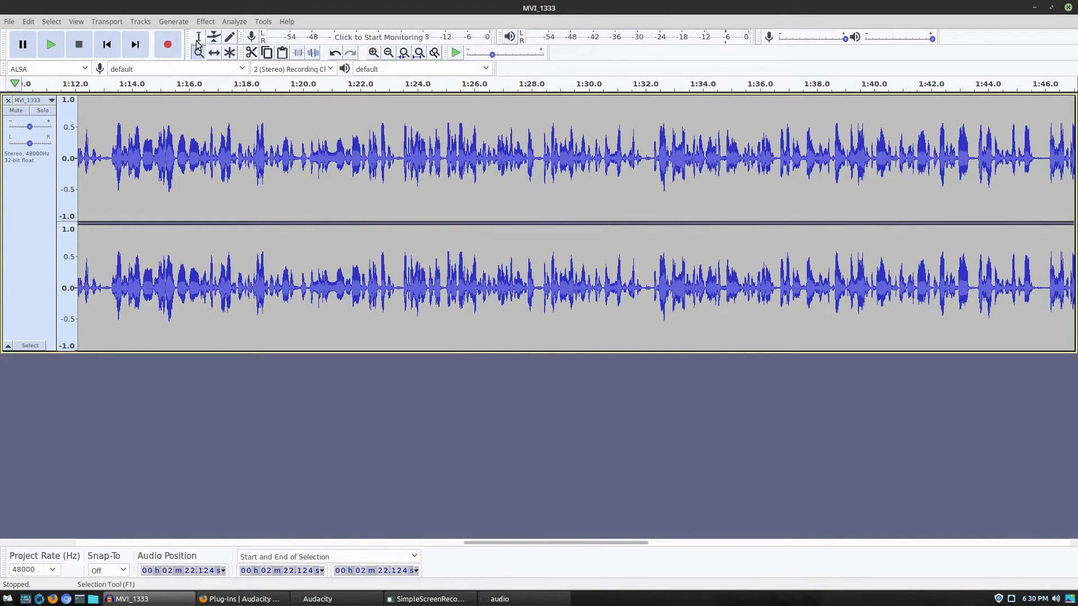
{"action": "left_click", "coordinate": [373, 54]}
{"action": "left_click", "coordinate": [390, 55]}
{"action": "left_click", "coordinate": [390, 56]}
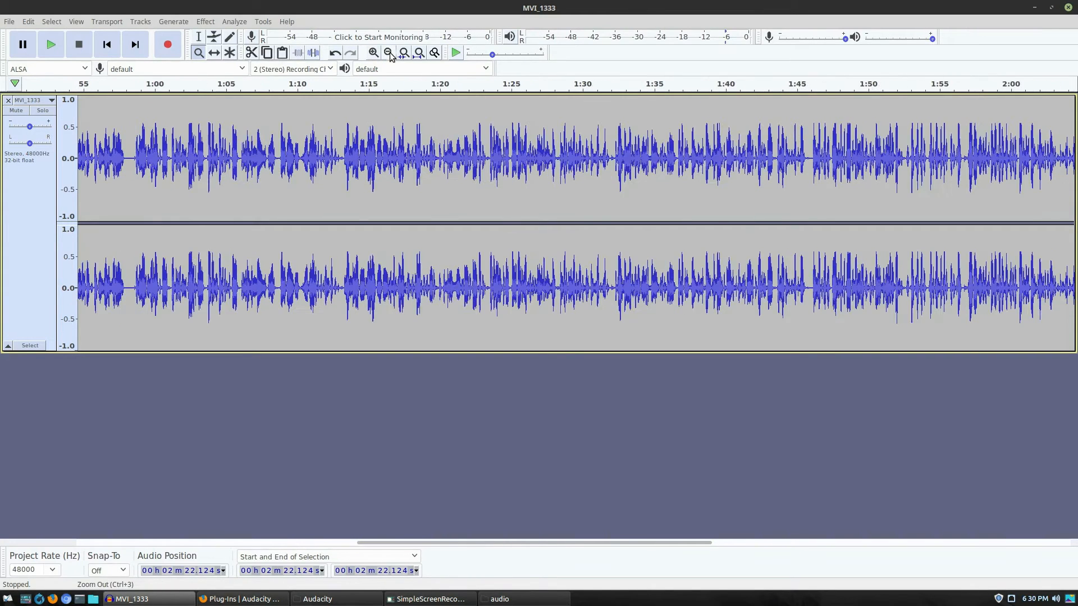
{"action": "left_click", "coordinate": [405, 56]}
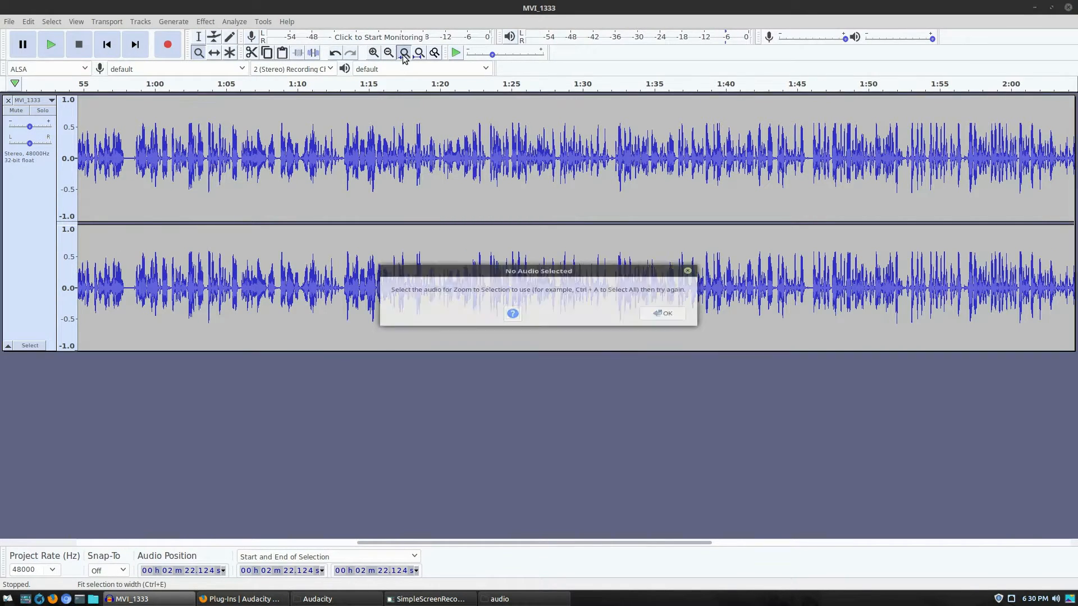
{"action": "left_click", "coordinate": [670, 327]}
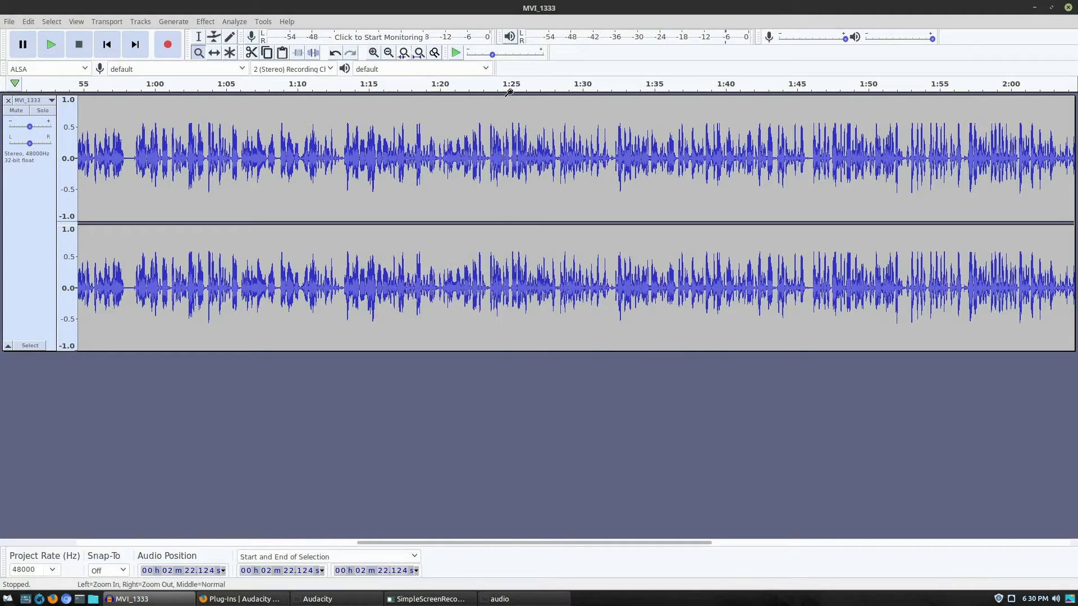
{"action": "left_click", "coordinate": [419, 52]}
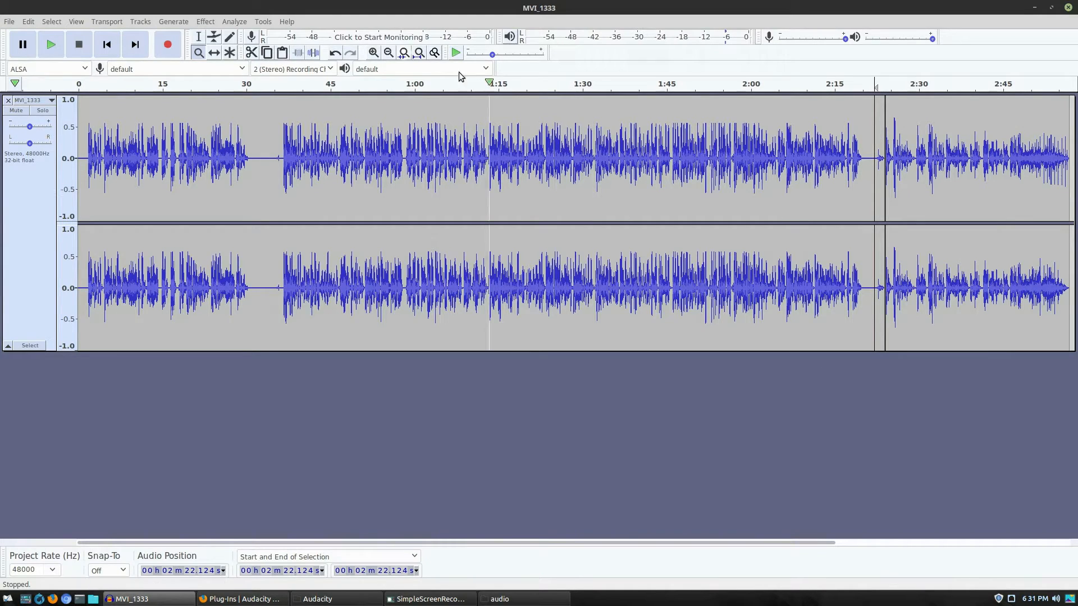
- Select the voice recording from about 0:36 to 1:26 and zoom the view to that selection
{"action": "left_click", "coordinate": [199, 37]}
{"action": "left_click_drag", "start_coordinate": [280, 162], "coordinate": [561, 182]}
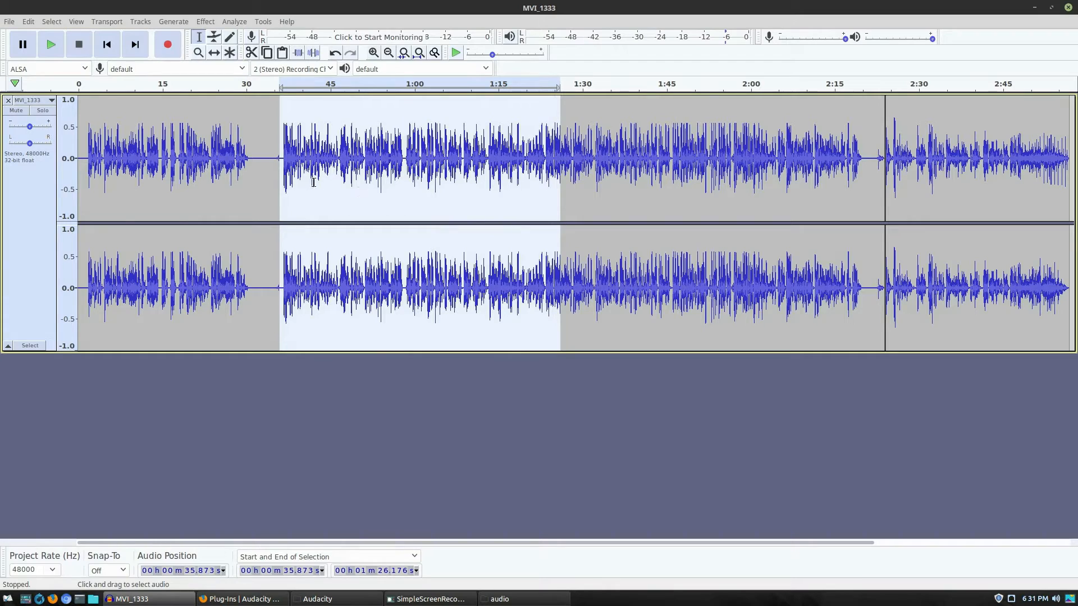
{"action": "left_click", "coordinate": [404, 53]}
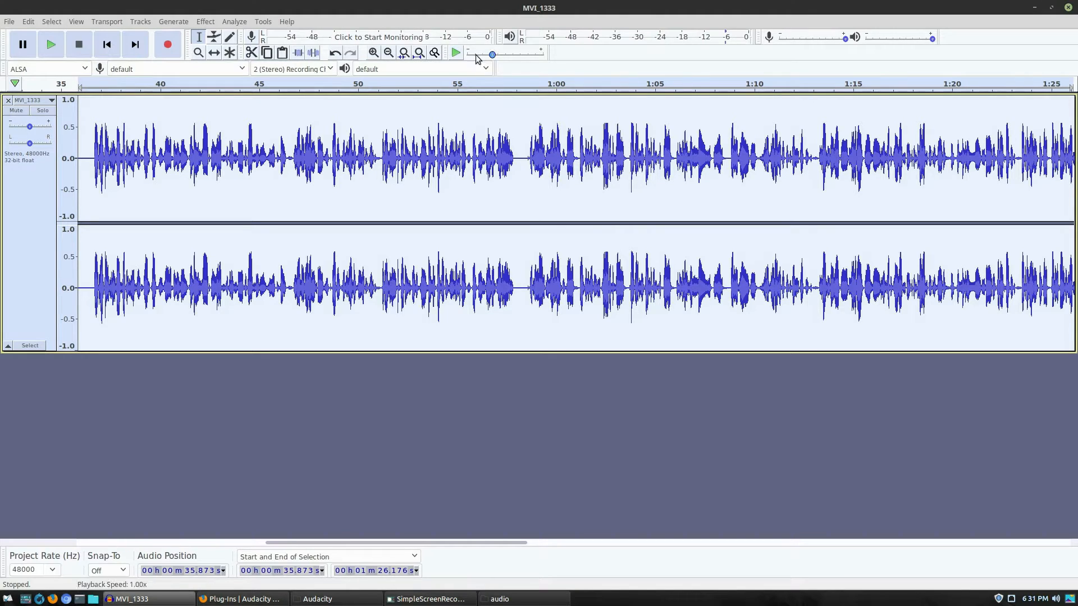
- Compare the waveform with Zoom Toggle, fit the whole project to the width, and replace the selection with a cursor at about 1:01
{"action": "left_click", "coordinate": [435, 53]}
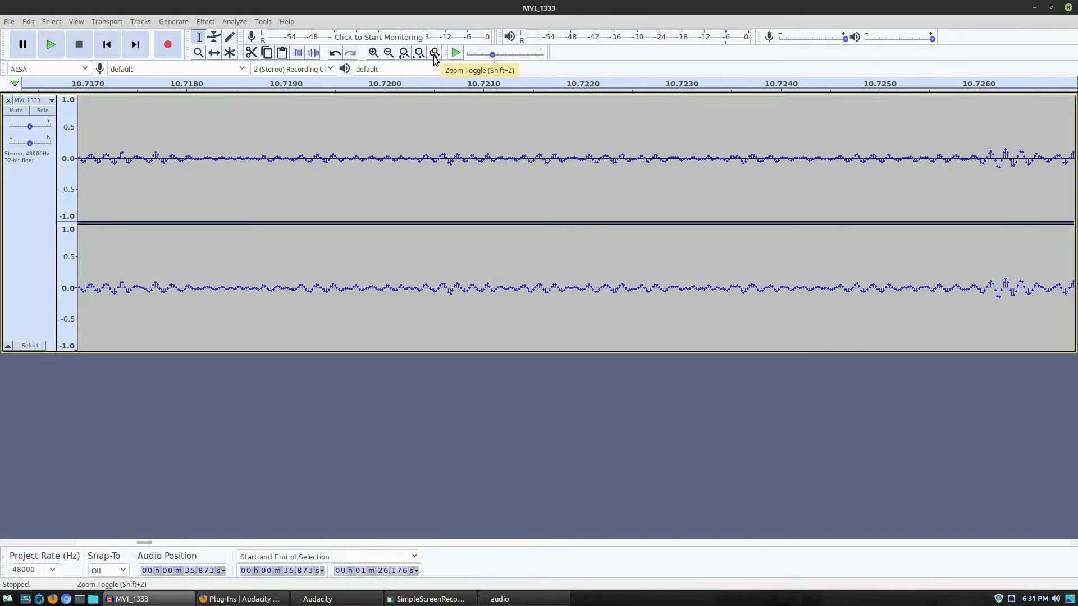
{"action": "left_click", "coordinate": [435, 54]}
{"action": "left_click", "coordinate": [434, 55]}
{"action": "left_click", "coordinate": [434, 54]}
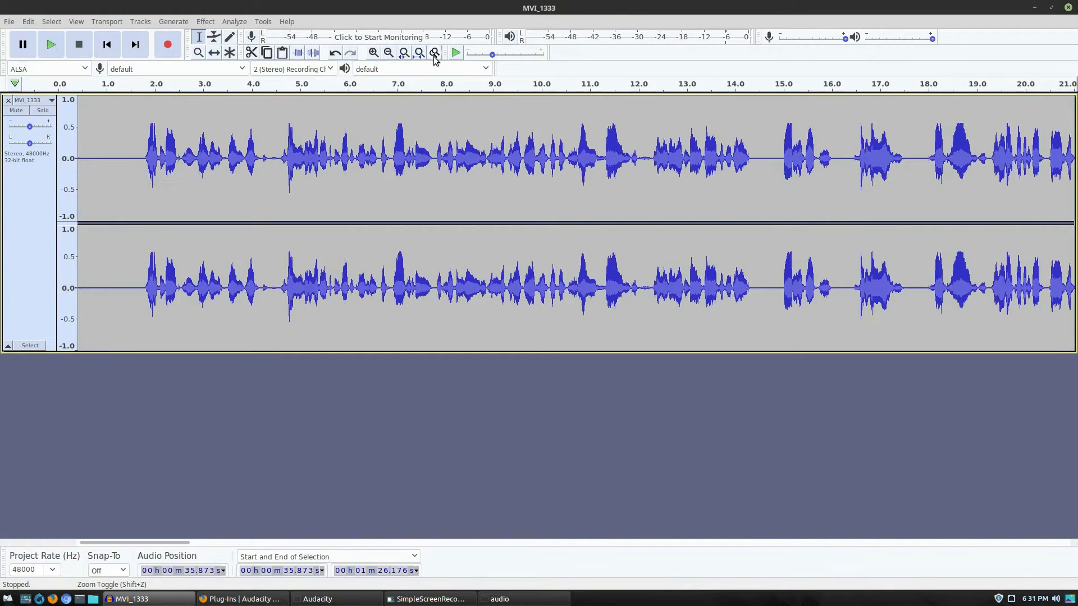
{"action": "left_click", "coordinate": [435, 55]}
{"action": "left_click", "coordinate": [435, 55]}
{"action": "left_click", "coordinate": [420, 54]}
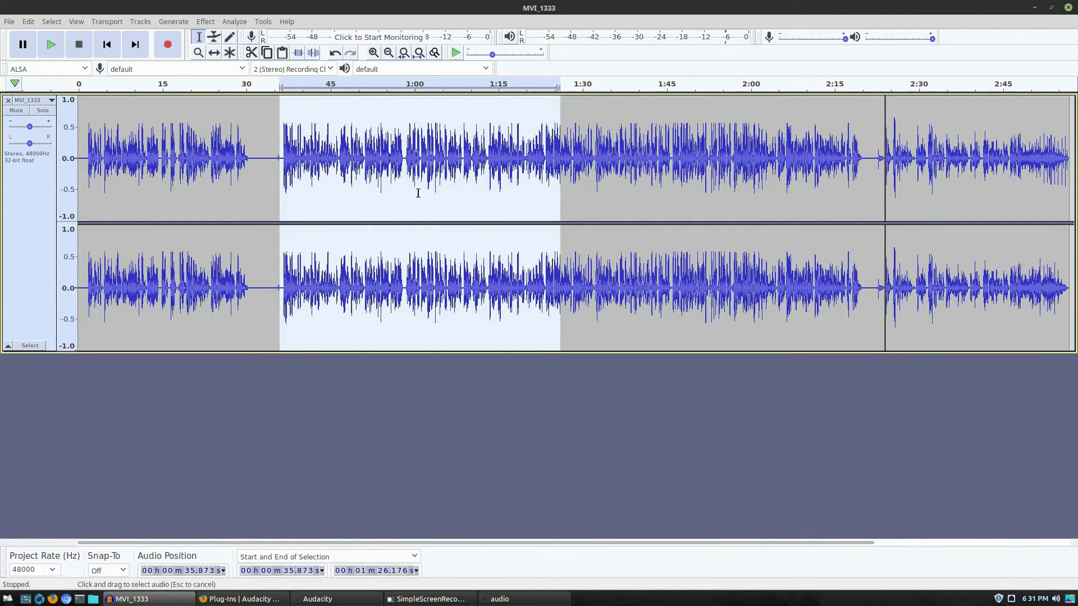
{"action": "left_click", "coordinate": [418, 193]}
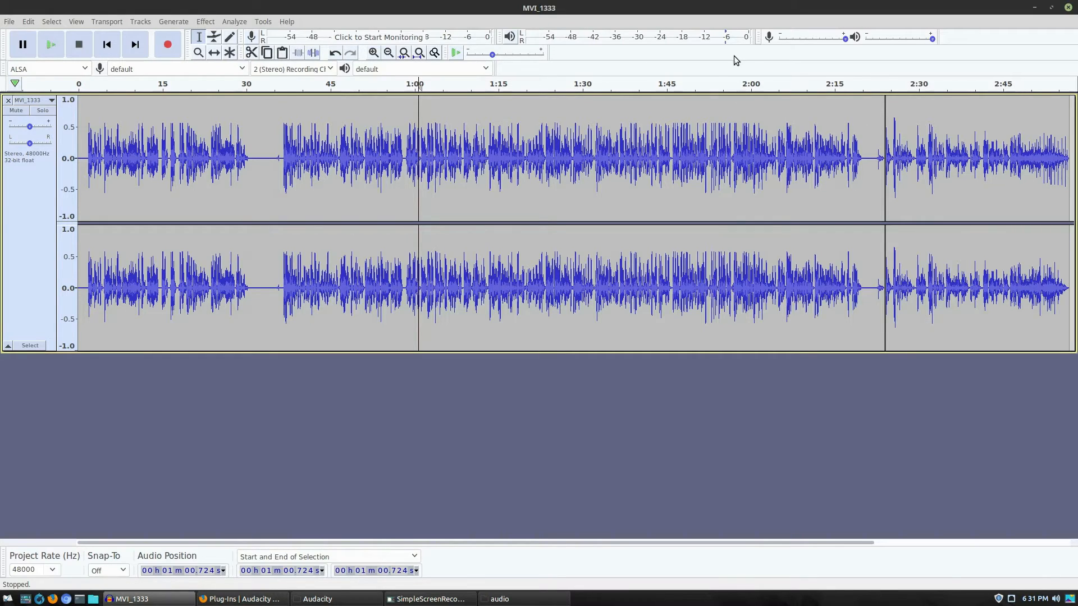
- Run ACX Check on the entire combined track, and return to the Selection tool
{"action": "key", "text": "ctrl+a"}
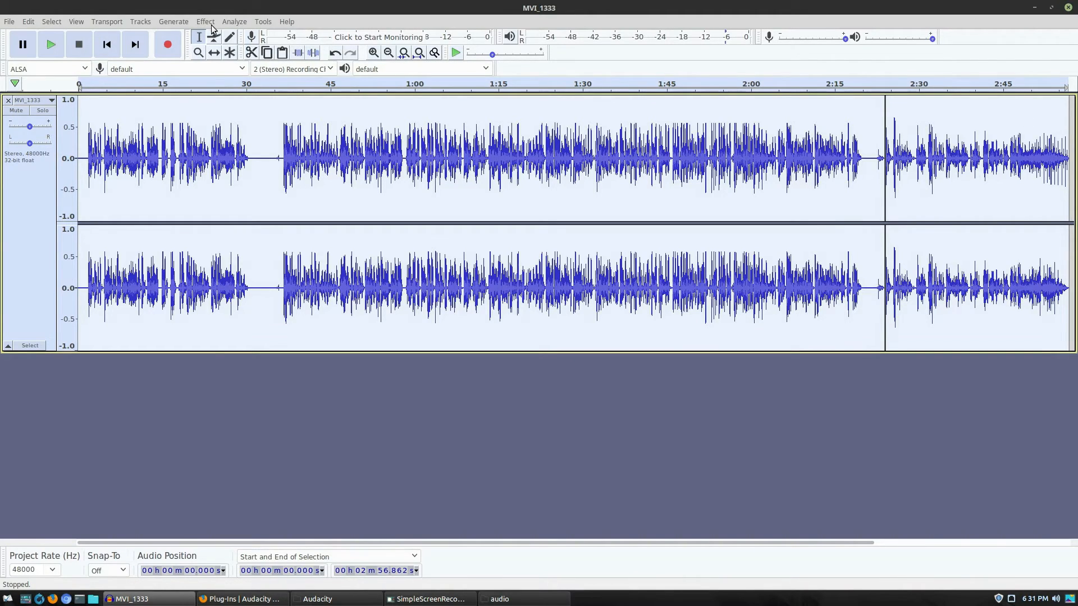
{"action": "left_click", "coordinate": [234, 21]}
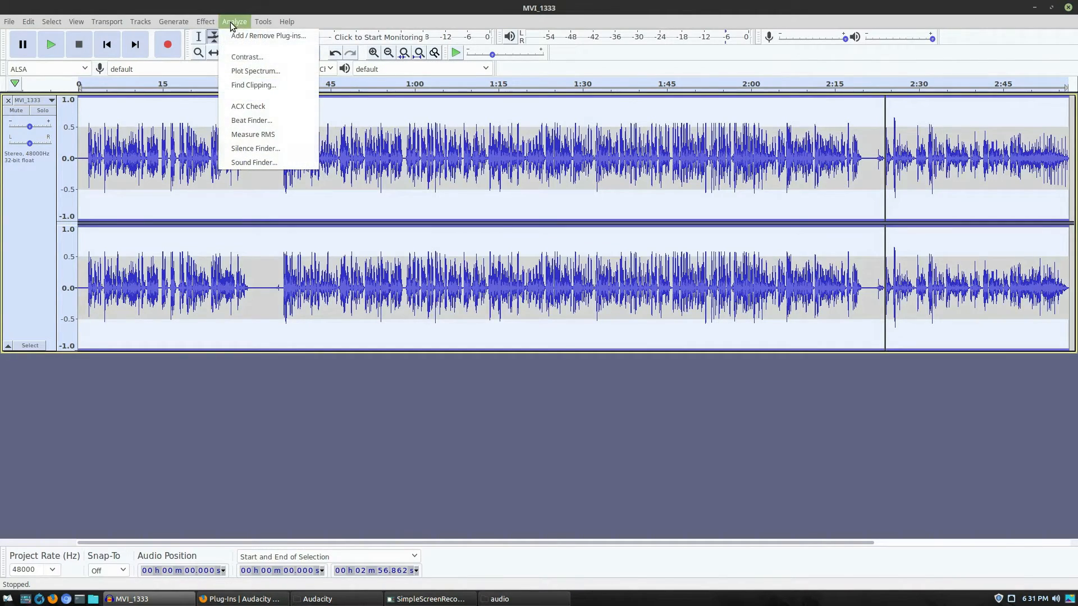
{"action": "left_click", "coordinate": [261, 107]}
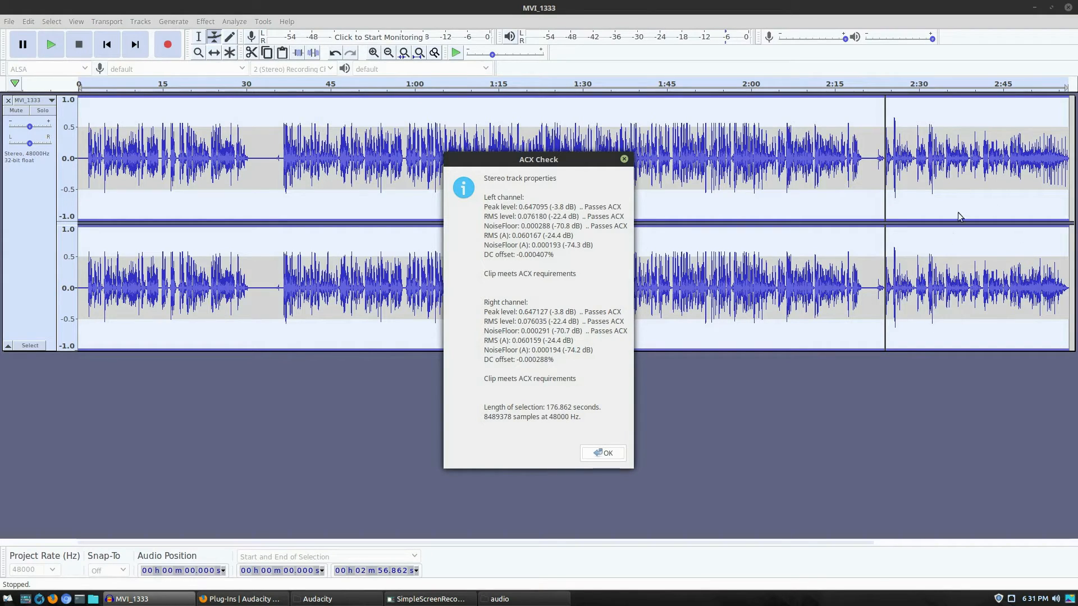
{"action": "left_click", "coordinate": [602, 454]}
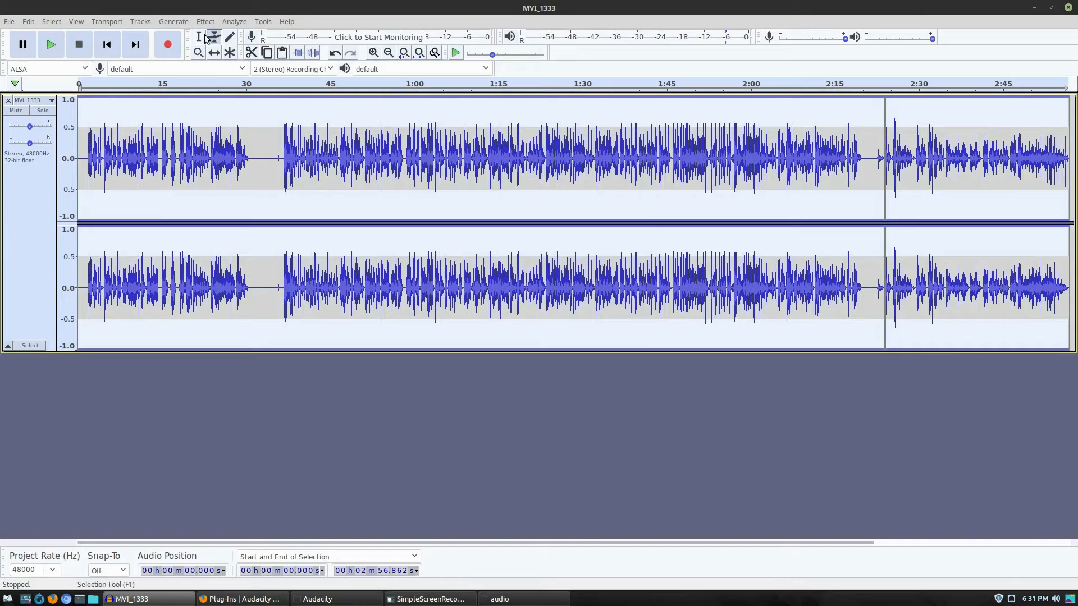
{"action": "key", "text": "F1"}
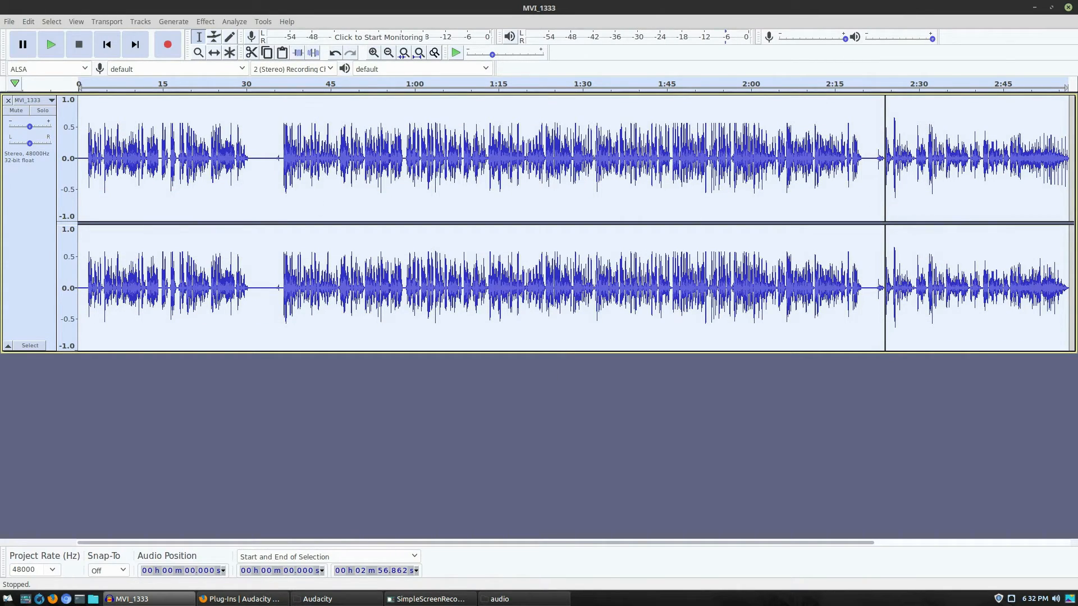
- Switch to Firefox and read the custom tools, setup and process sections of the AudioBook Mastering version 4 forum post
{"action": "left_click", "coordinate": [227, 598]}
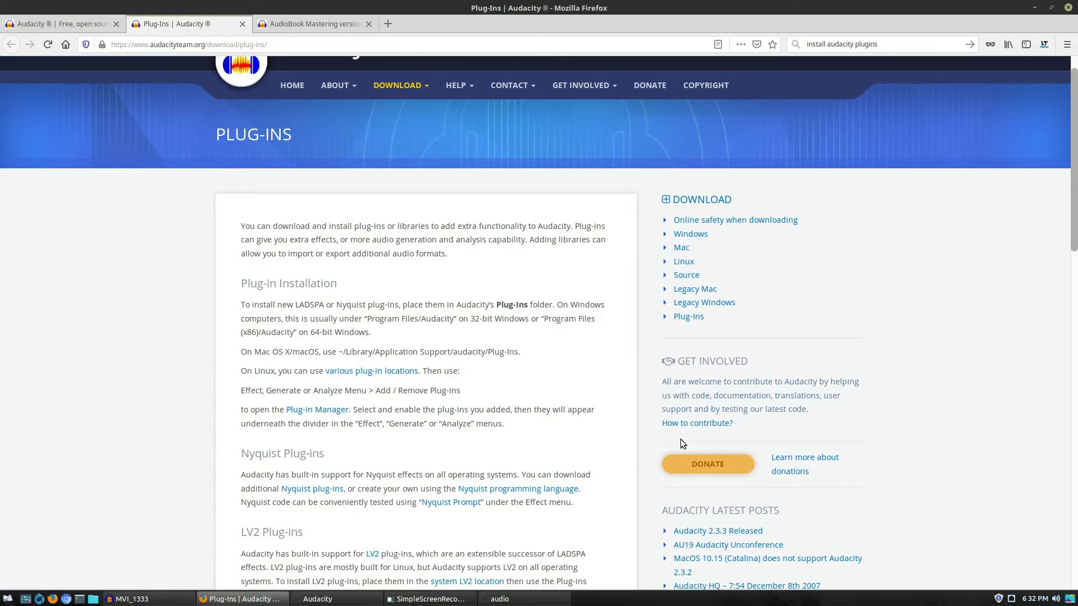
{"action": "left_click", "coordinate": [321, 23]}
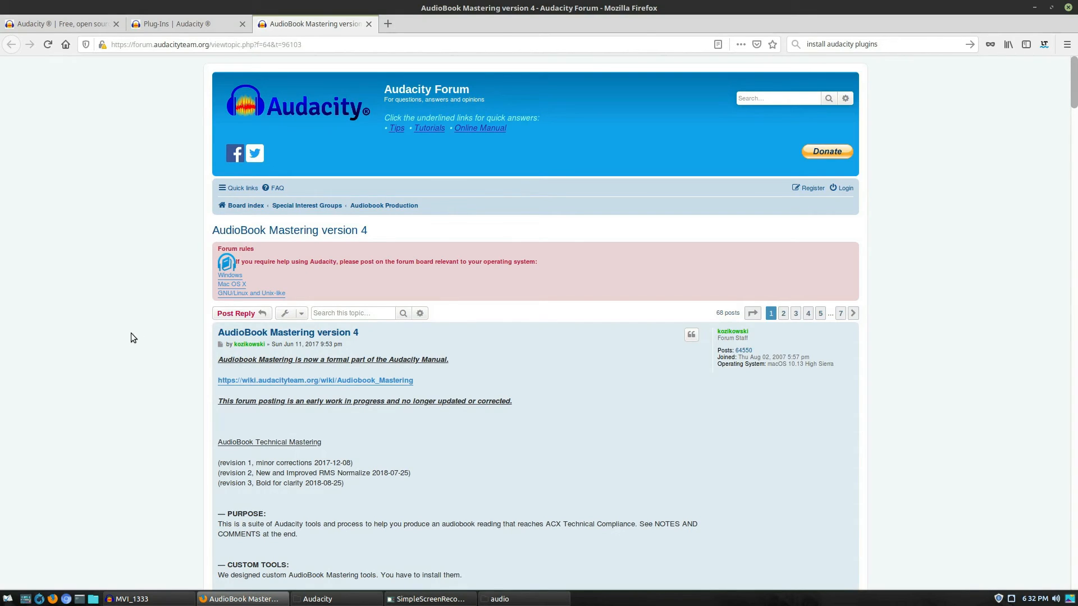
{"action": "scroll", "coordinate": [375, 233], "scroll_direction": "down", "scroll_amount": 3}
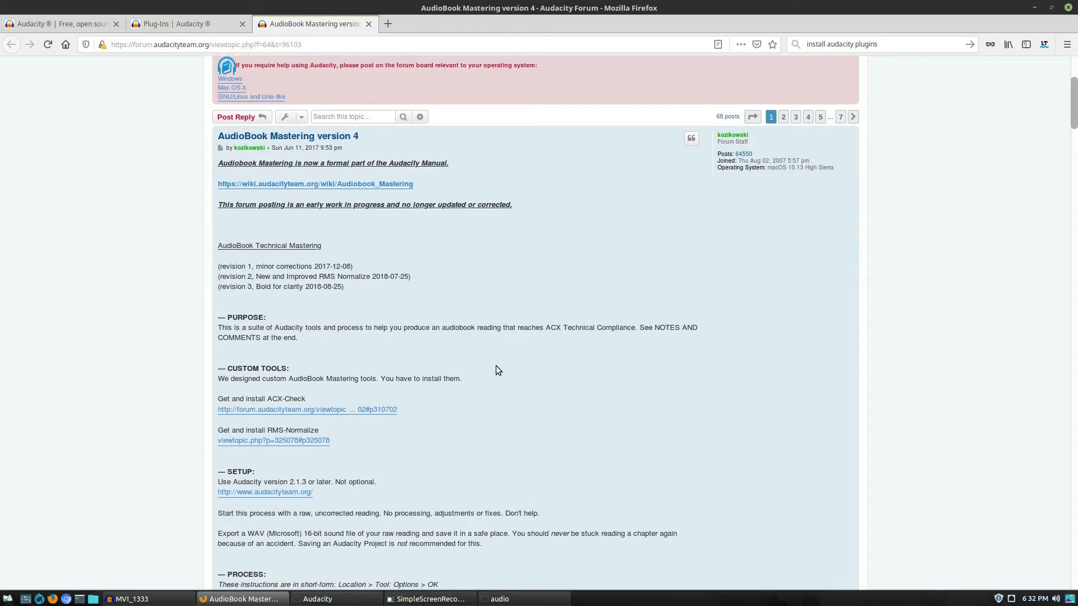
{"action": "scroll", "coordinate": [496, 365], "scroll_direction": "down", "scroll_amount": 2}
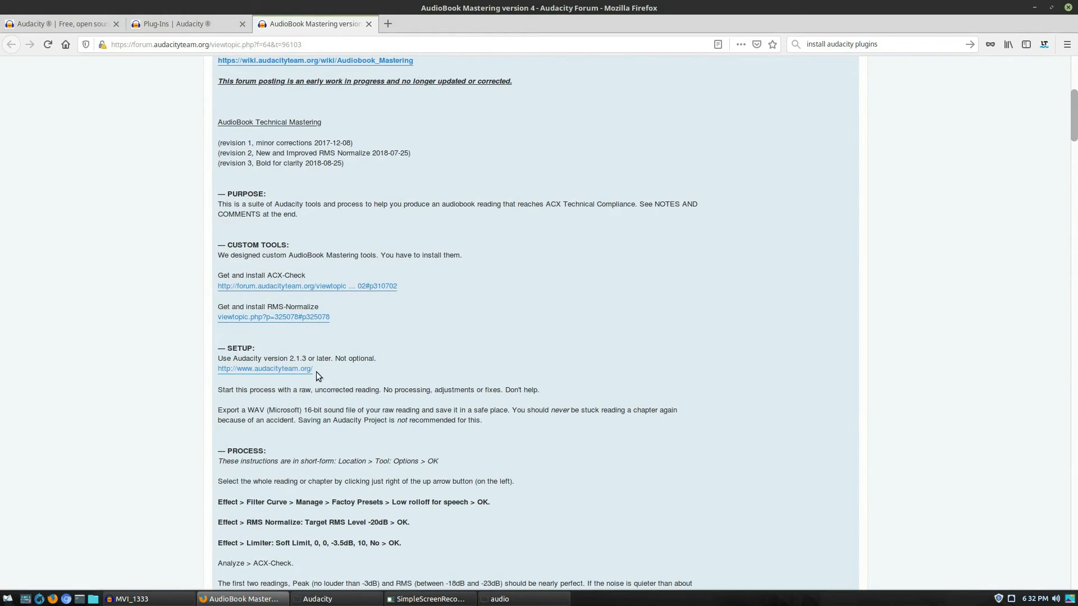
- Highlight the Audacity version requirement and the Filter Curve, RMS Normalize and Limiter instructions in the forum post's setup and process sections
{"action": "scroll", "coordinate": [312, 373], "scroll_direction": "down", "scroll_amount": 1}
{"action": "scroll", "coordinate": [311, 373], "scroll_direction": "down", "scroll_amount": 1}
{"action": "left_click_drag", "start_coordinate": [258, 294], "coordinate": [379, 295]}
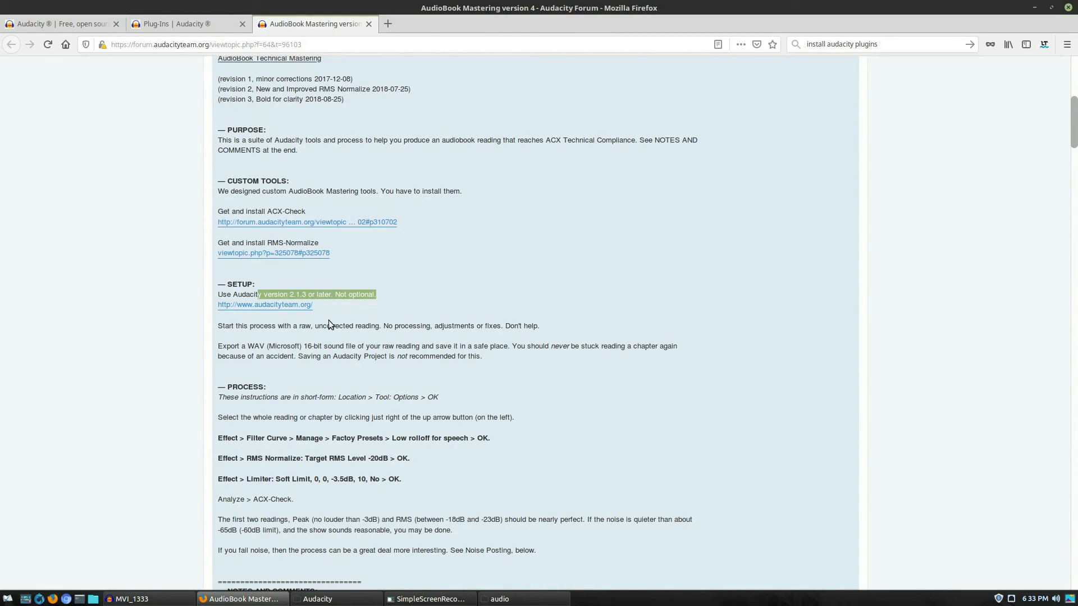
{"action": "scroll", "coordinate": [416, 280], "scroll_direction": "down", "scroll_amount": 4}
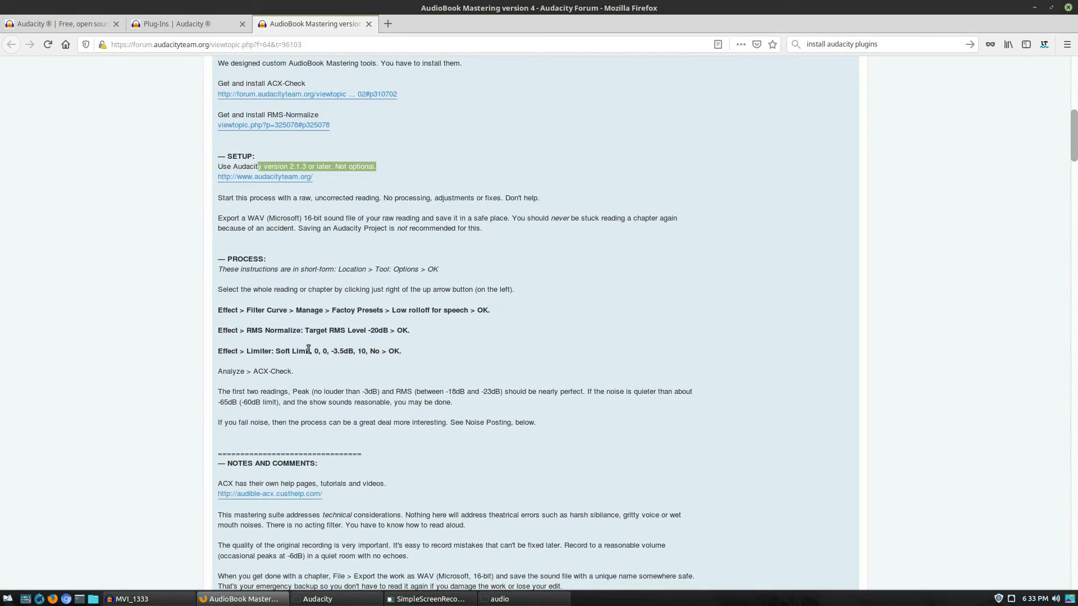
{"action": "left_click_drag", "start_coordinate": [247, 310], "coordinate": [513, 315]}
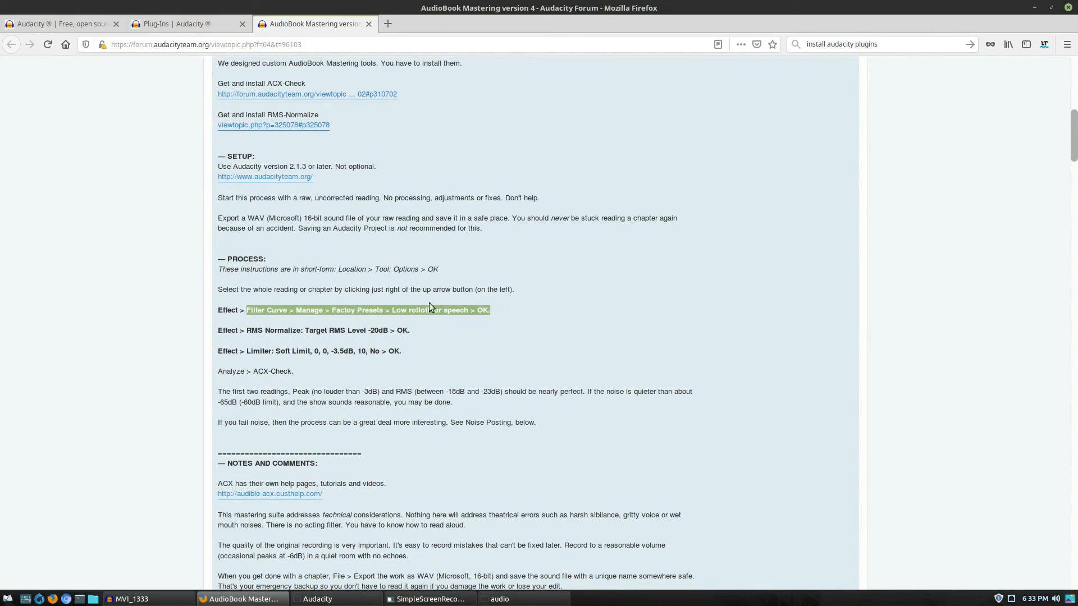
{"action": "left_click_drag", "start_coordinate": [246, 330], "coordinate": [410, 331]}
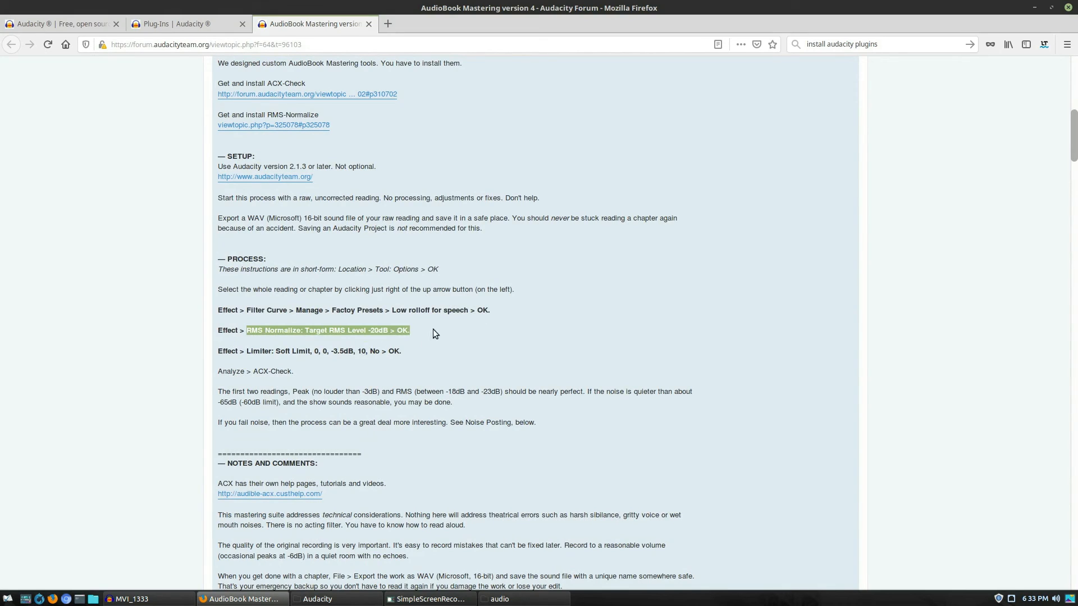
{"action": "left_click_drag", "start_coordinate": [218, 351], "coordinate": [436, 357]}
- Examine the ACX technical limits, noise compliance advice and replies in the rest of the thread, and return to its beginning
{"action": "scroll", "coordinate": [528, 332], "scroll_direction": "down", "scroll_amount": 10}
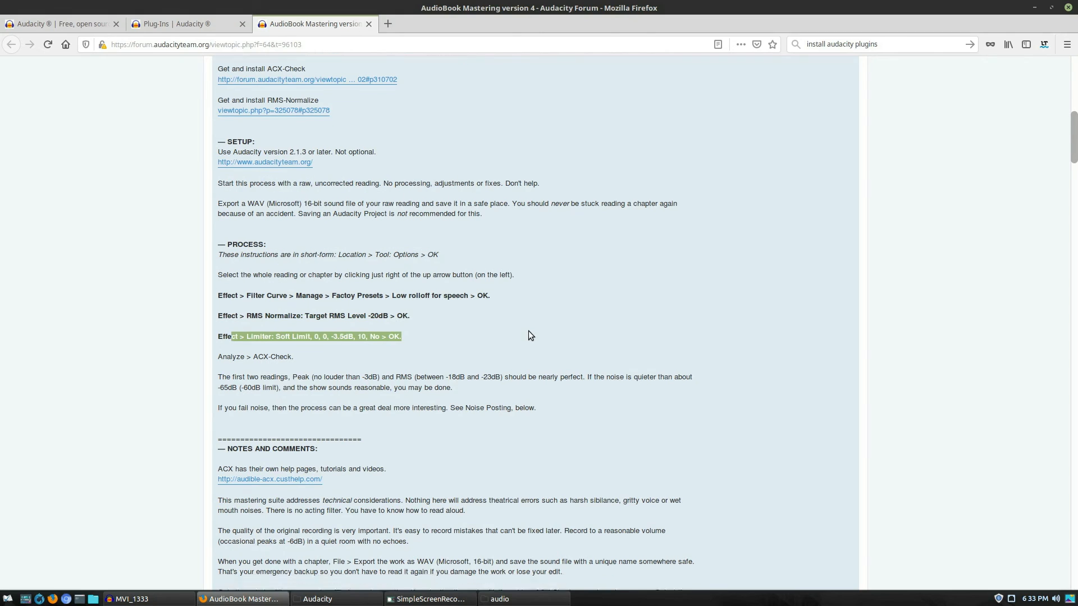
{"action": "scroll", "coordinate": [526, 326], "scroll_direction": "down", "scroll_amount": 6}
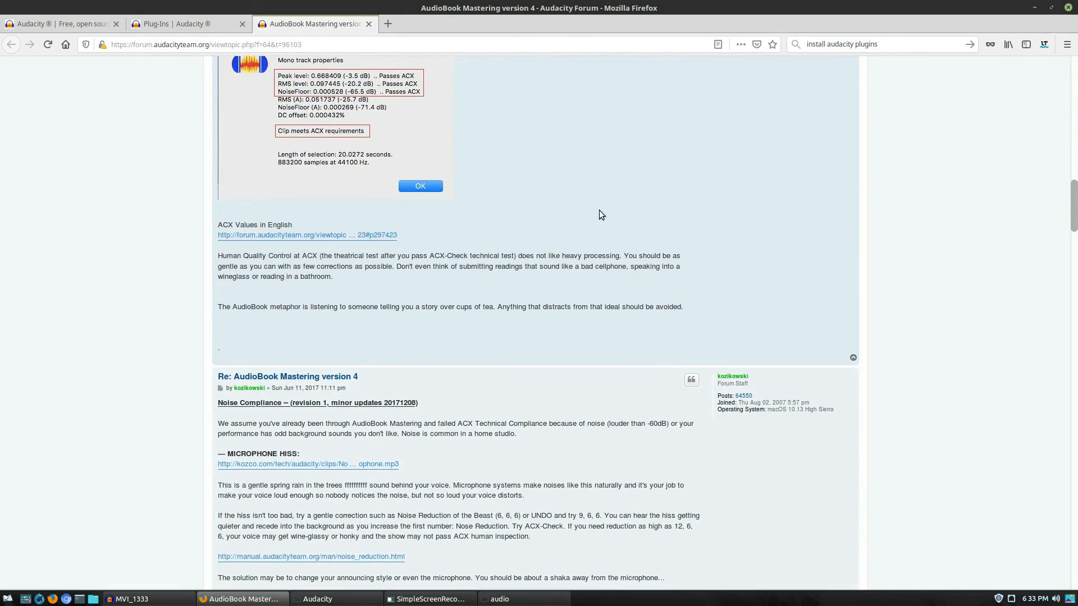
{"action": "scroll", "coordinate": [571, 201], "scroll_direction": "up", "scroll_amount": 5}
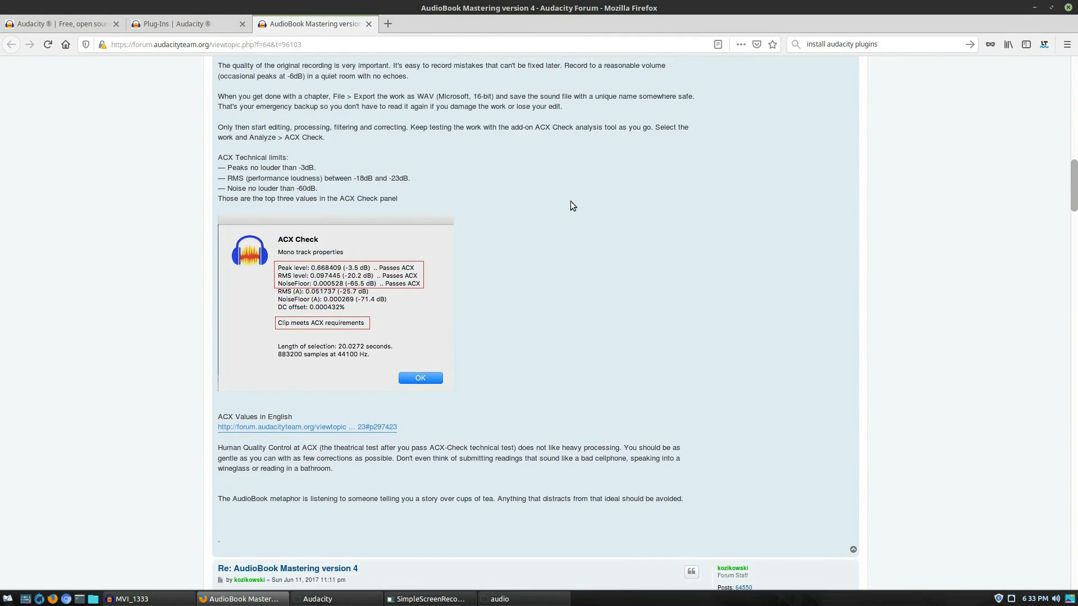
{"action": "scroll", "coordinate": [550, 289], "scroll_direction": "down", "scroll_amount": 11}
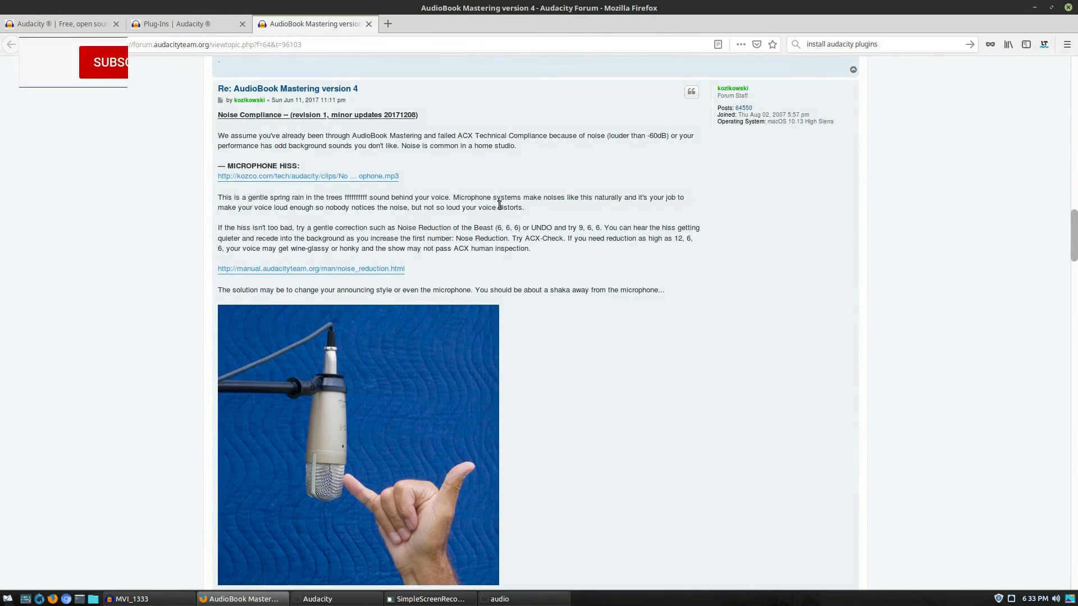
{"action": "scroll", "coordinate": [499, 215], "scroll_direction": "down", "scroll_amount": 10}
{"action": "scroll", "coordinate": [516, 290], "scroll_direction": "down", "scroll_amount": 9}
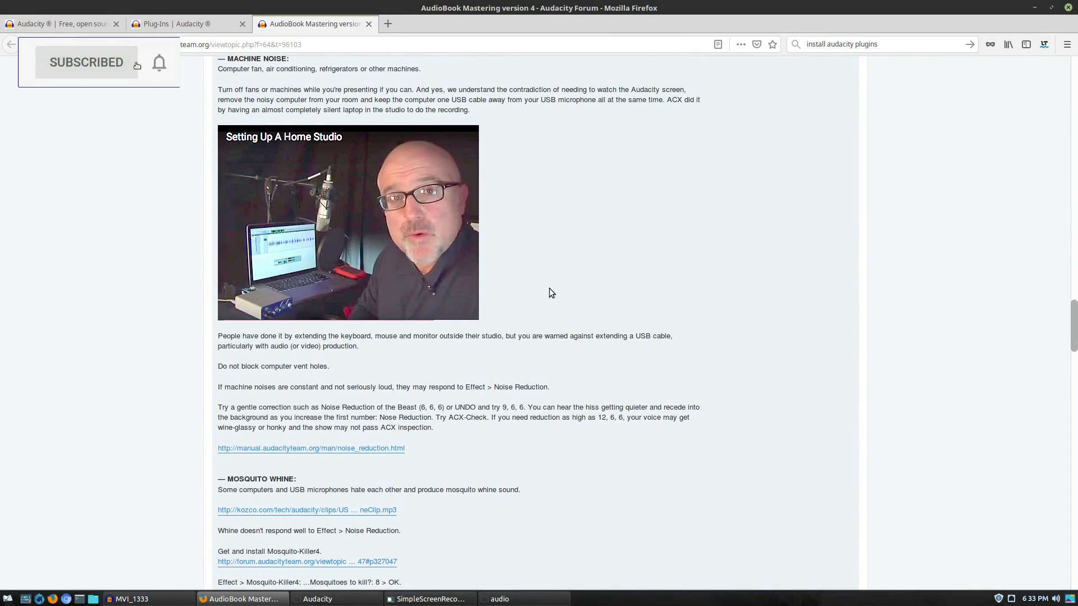
{"action": "scroll", "coordinate": [548, 289], "scroll_direction": "down", "scroll_amount": 11}
{"action": "scroll", "coordinate": [547, 297], "scroll_direction": "down", "scroll_amount": 17}
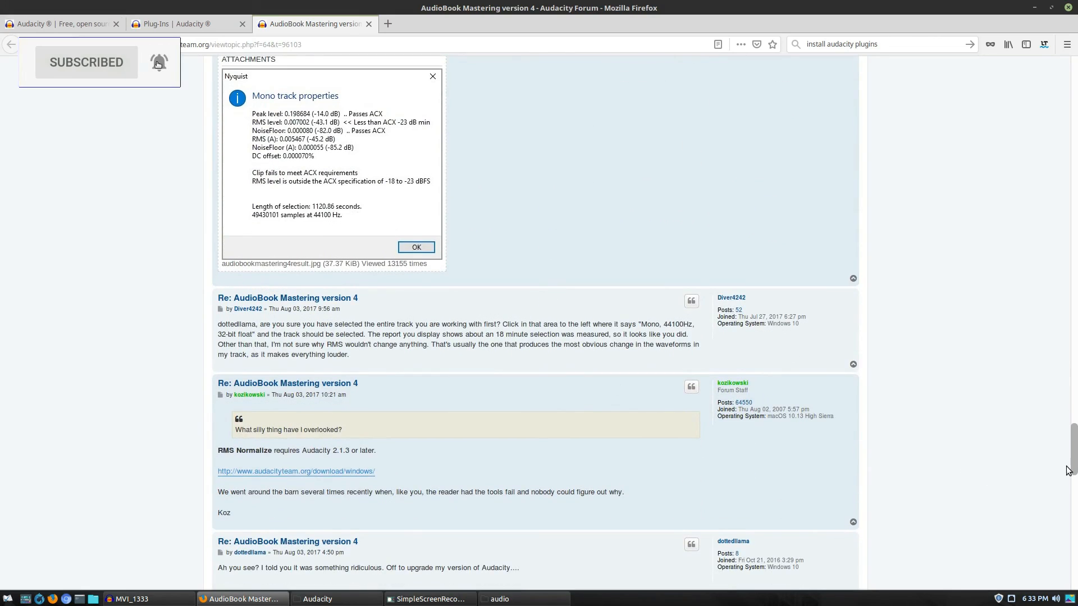
{"action": "left_click_drag", "start_coordinate": [1068, 448], "coordinate": [1054, 67]}
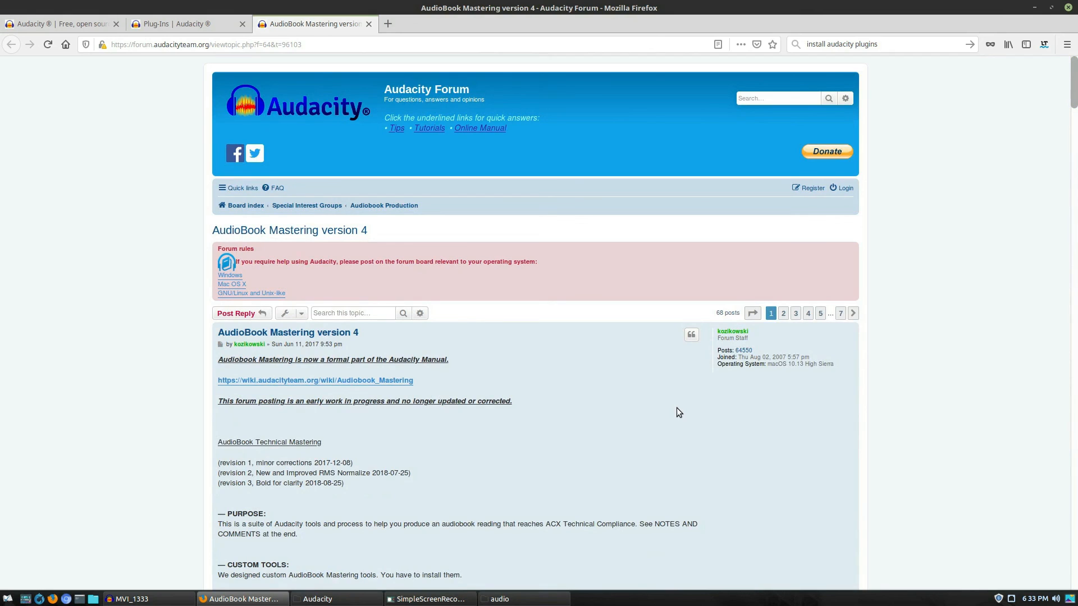
- Review the open Audacity website and Plug-Ins pages, and return to the AudioBook Mastering version 4 thread
{"action": "left_click", "coordinate": [51, 20]}
{"action": "left_click", "coordinate": [171, 25]}
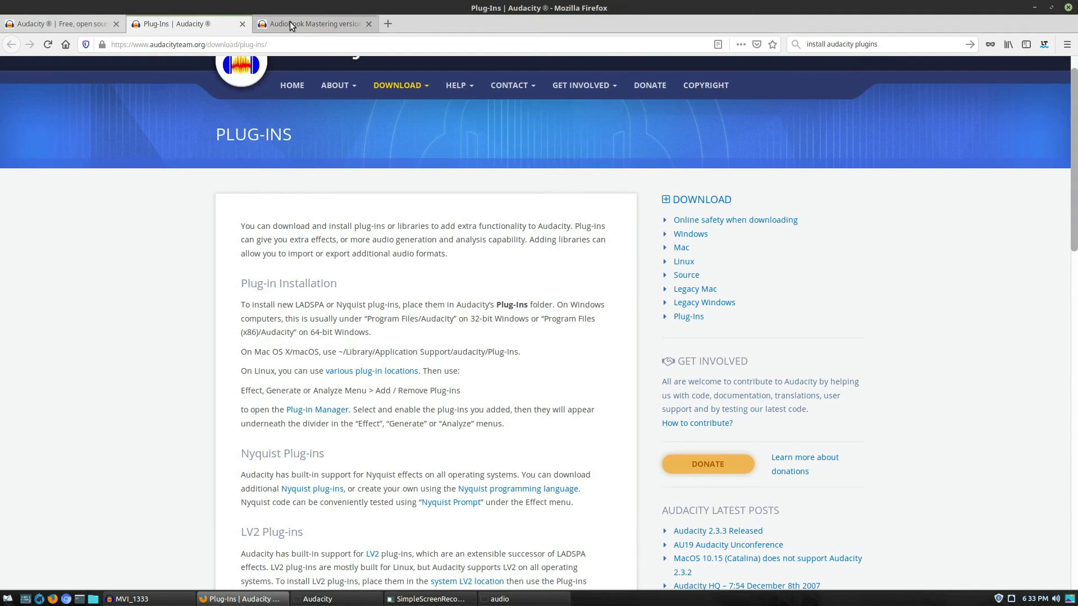
{"action": "left_click", "coordinate": [290, 23]}
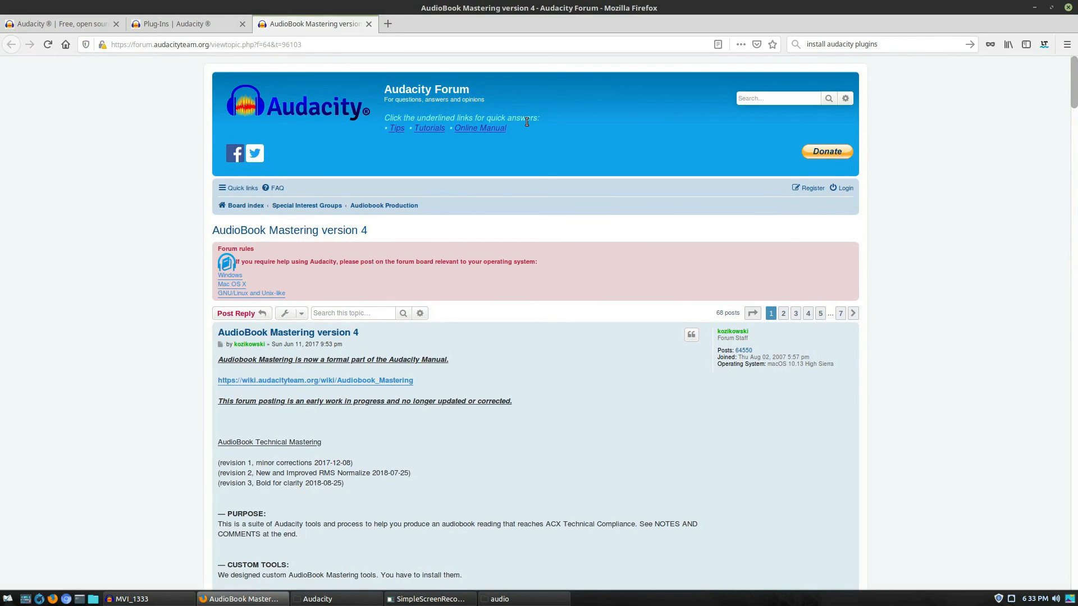